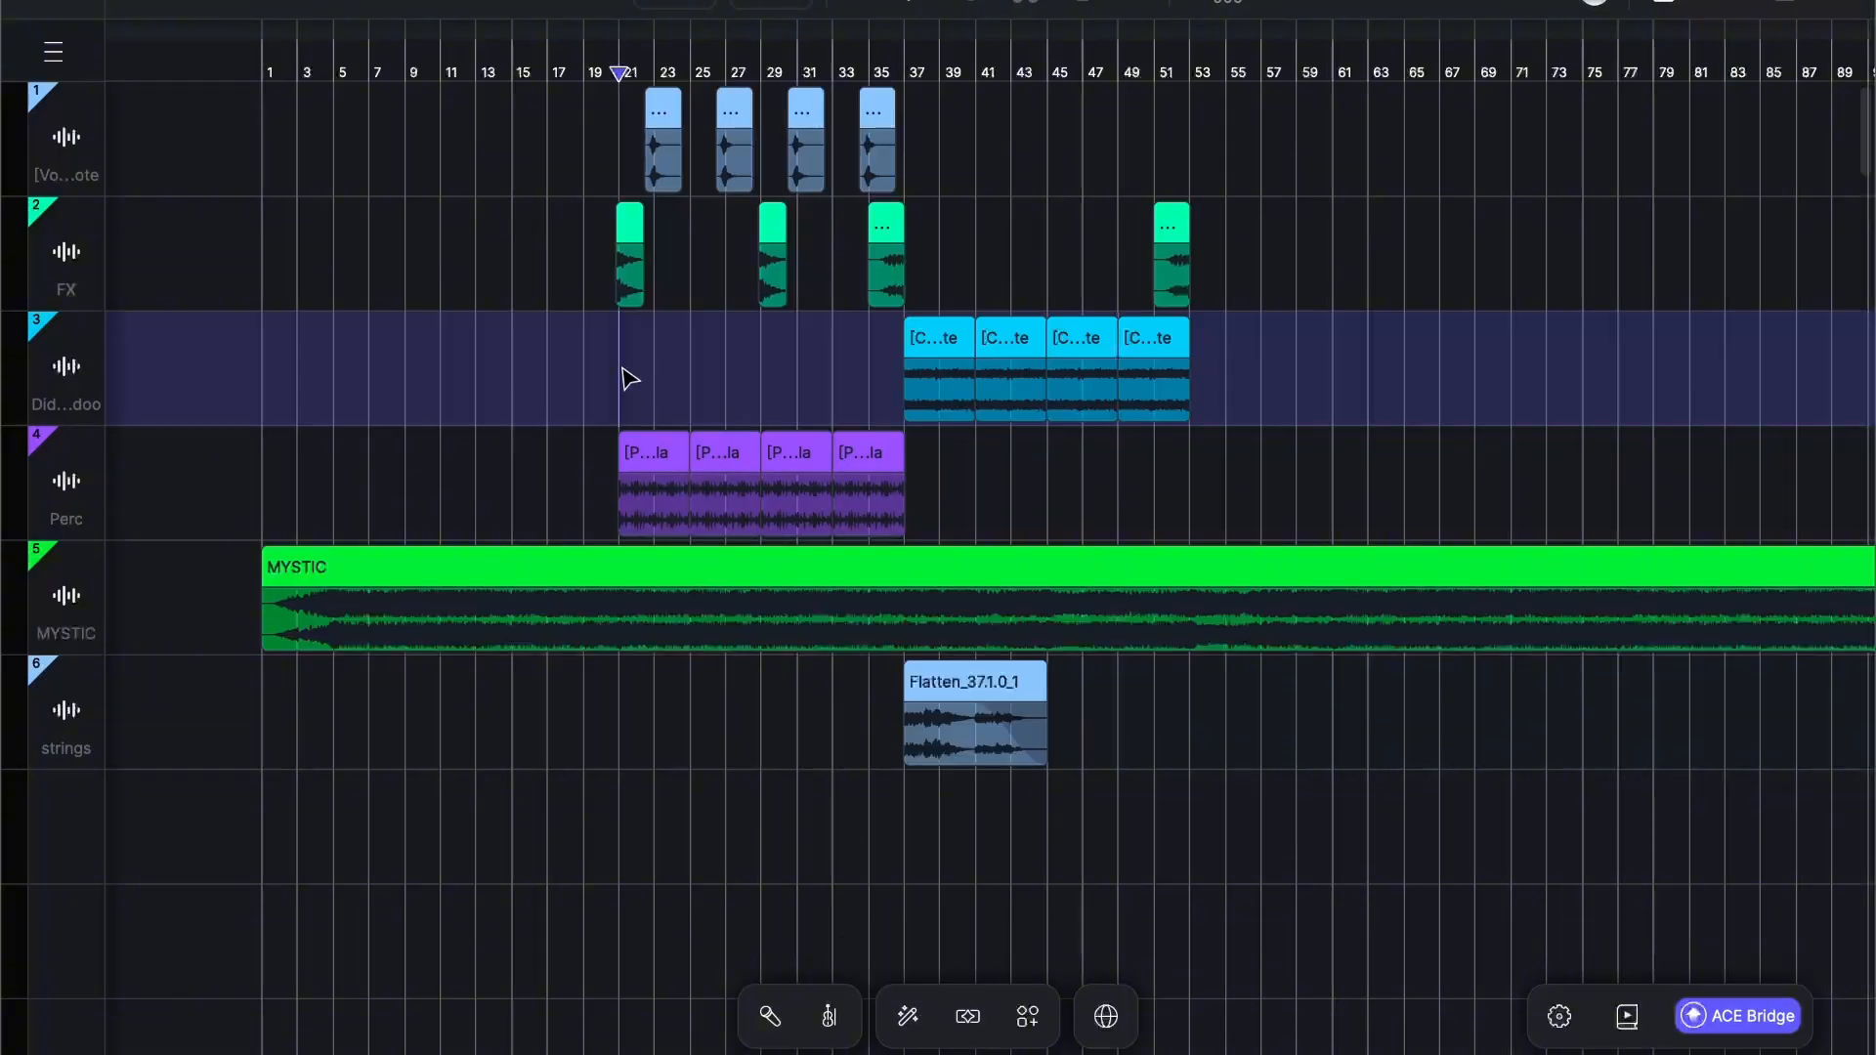
Step: Play back the arrangement from bar 21 to hear the layered tracks, and stop the playback
key("space")
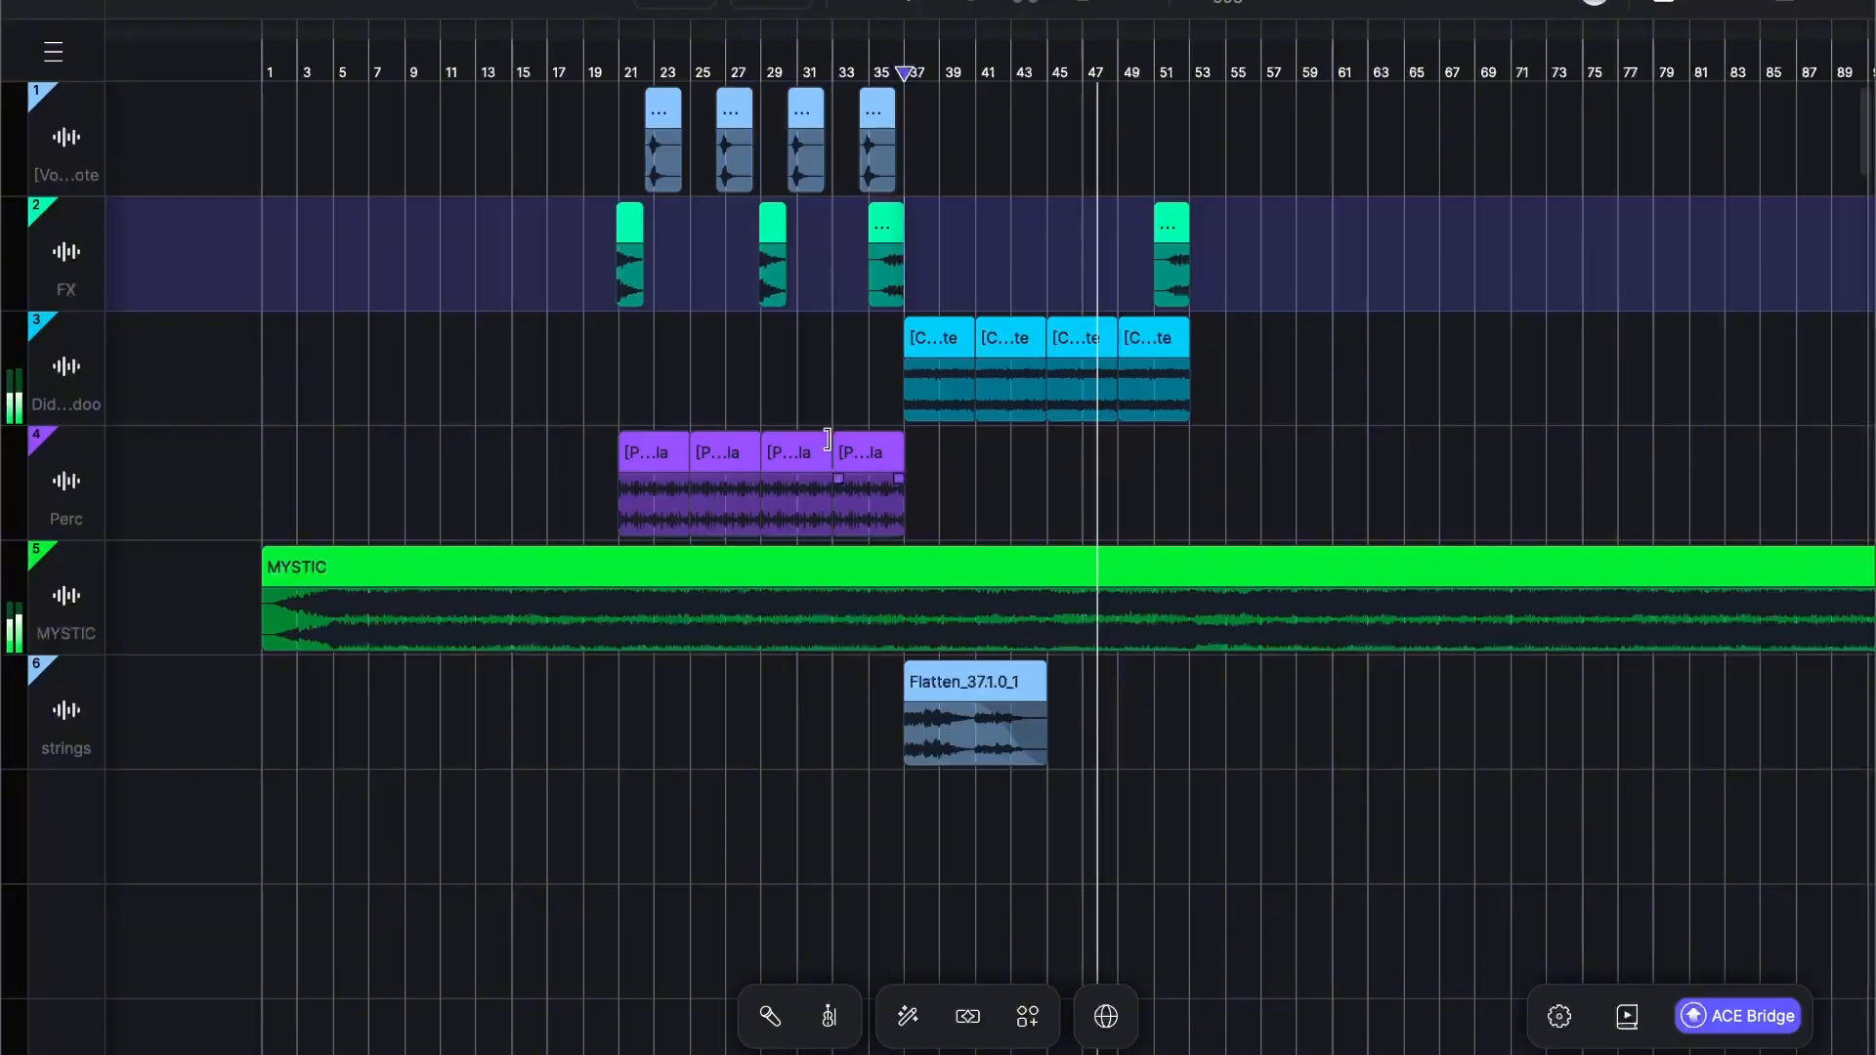
key("space")
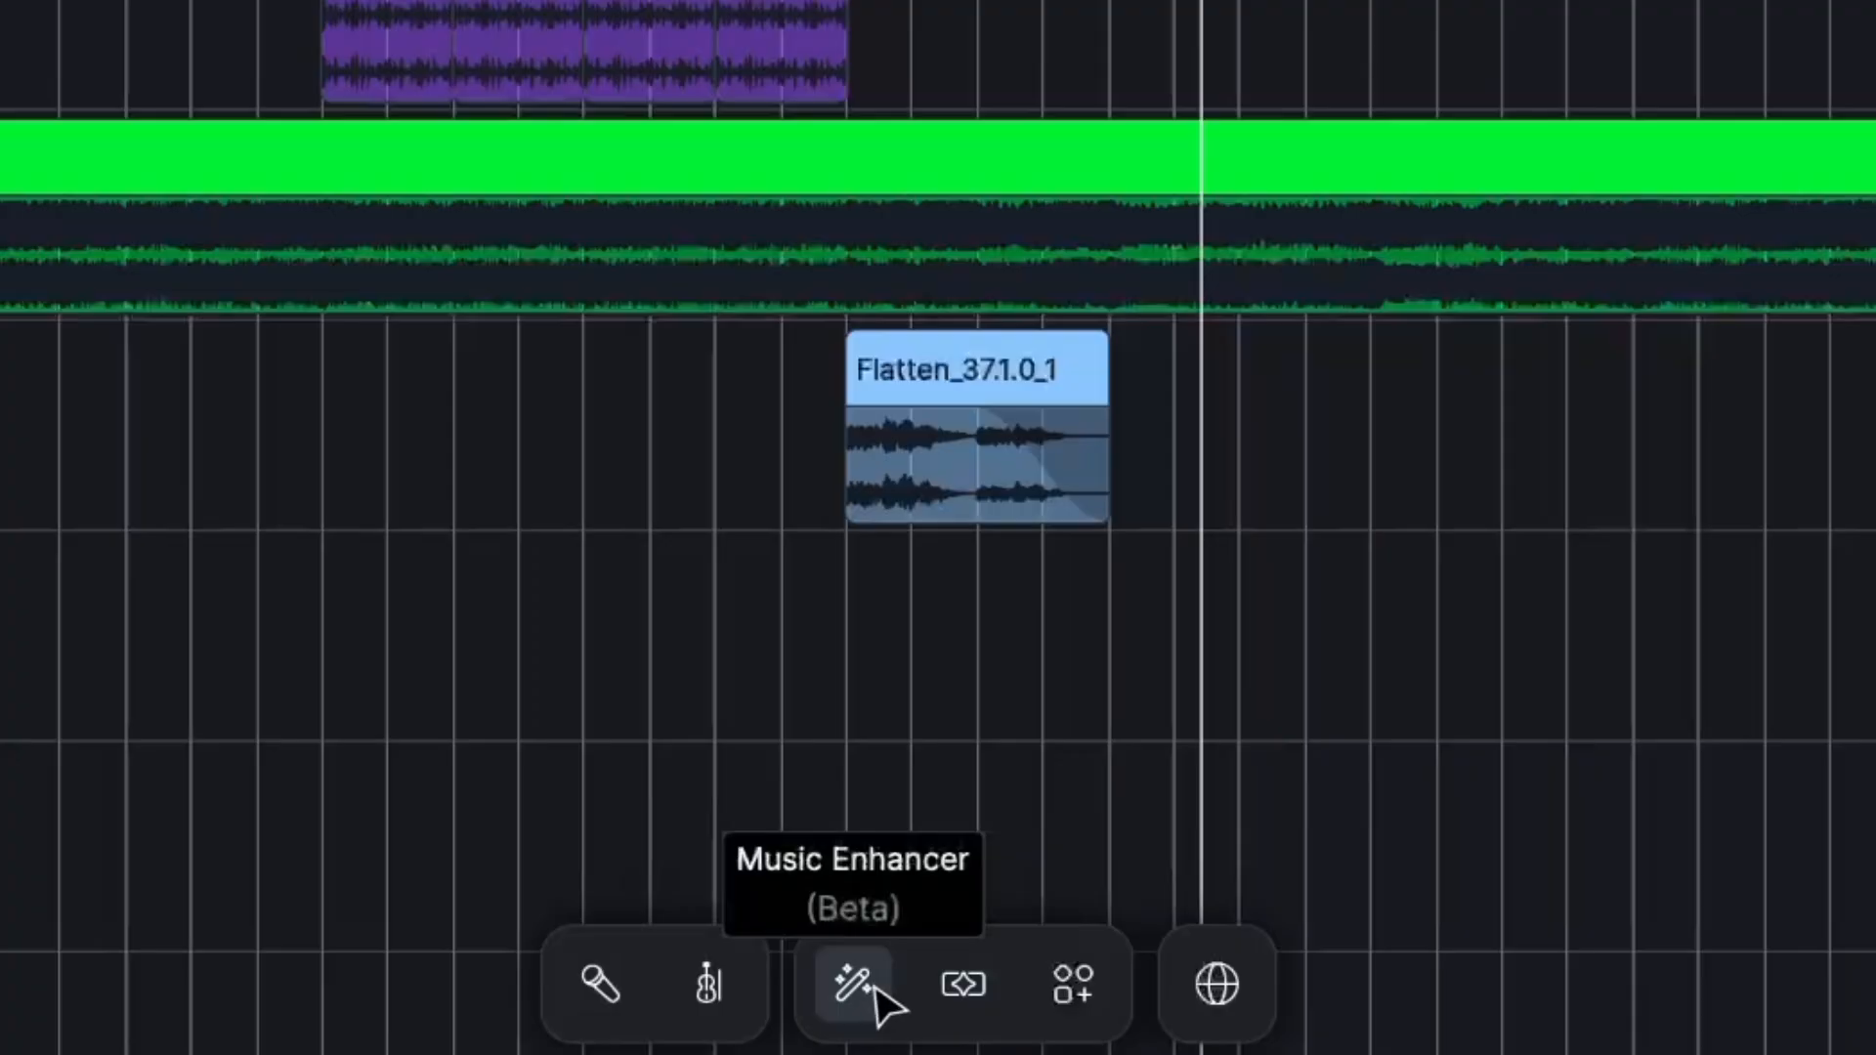
Step: Start a new Music Enhancer enhancement from bars 21 to 53 of the MYSTIC track, keeping tempo match on
left_click(873, 987)
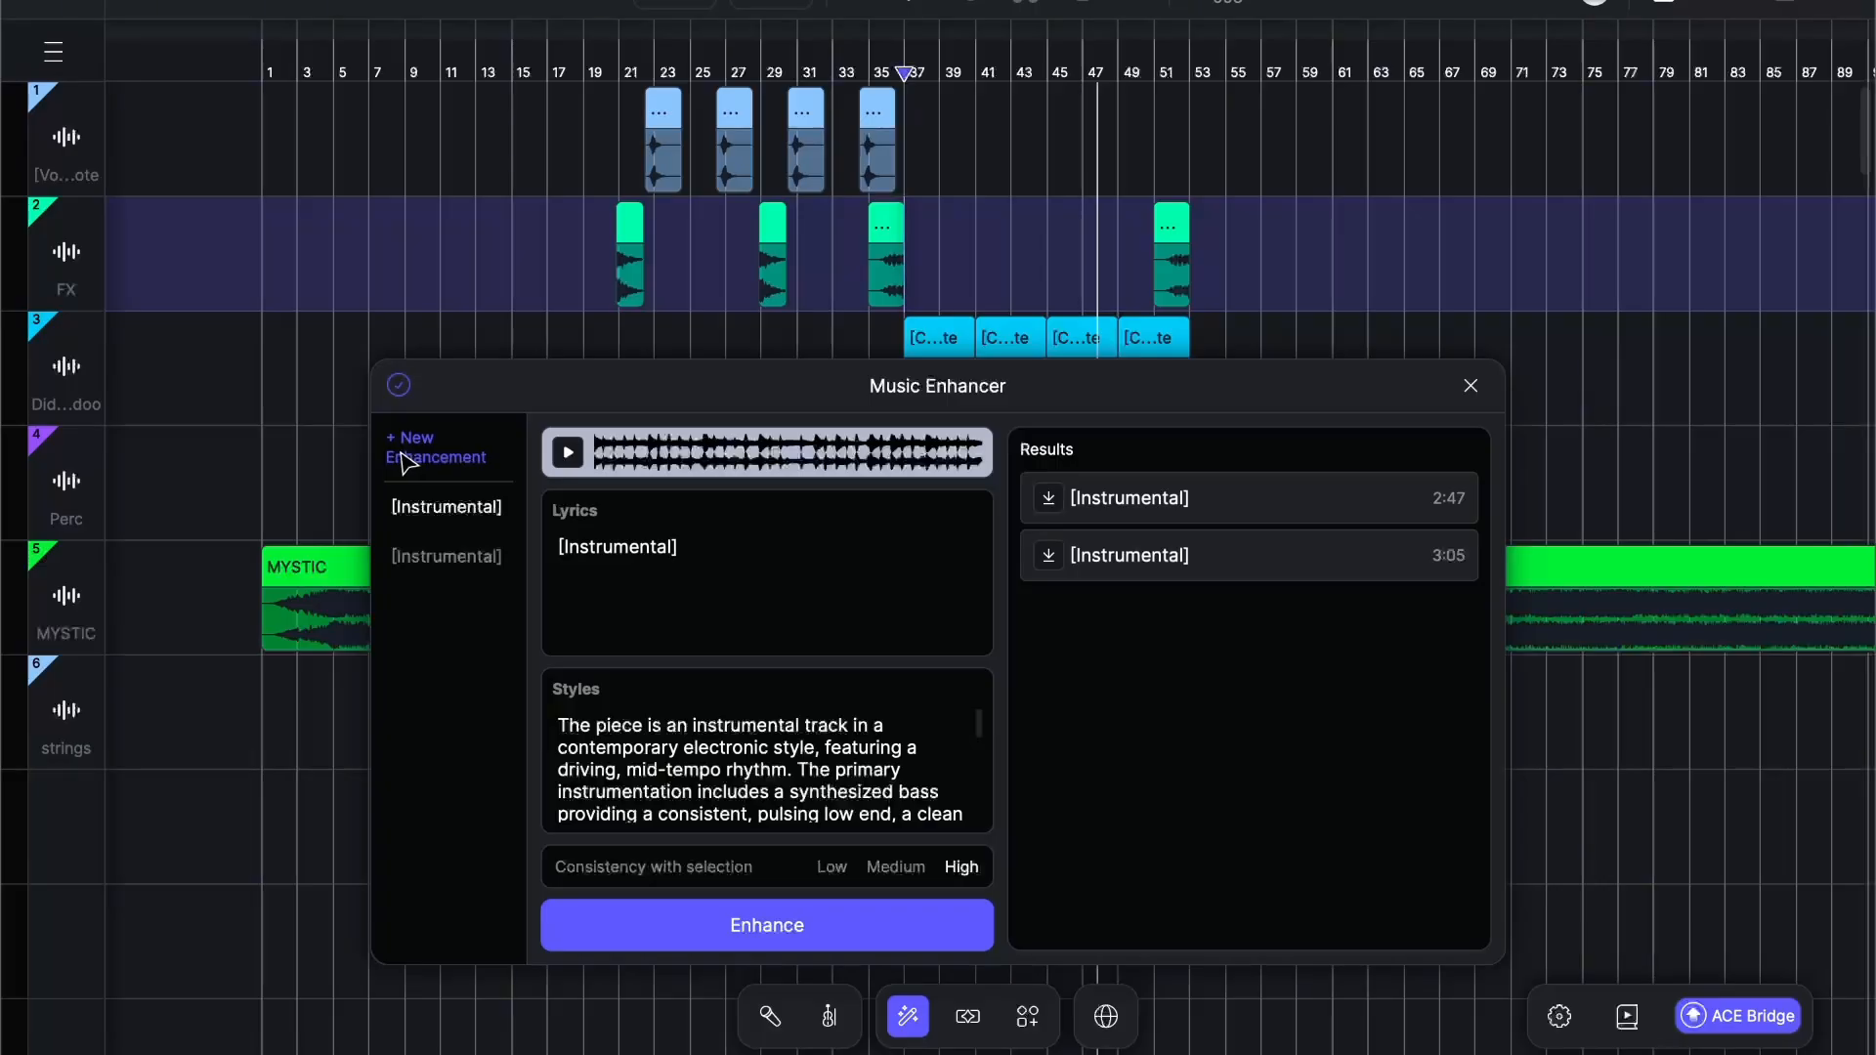
left_click(410, 459)
scroll(788, 532, "down", 1)
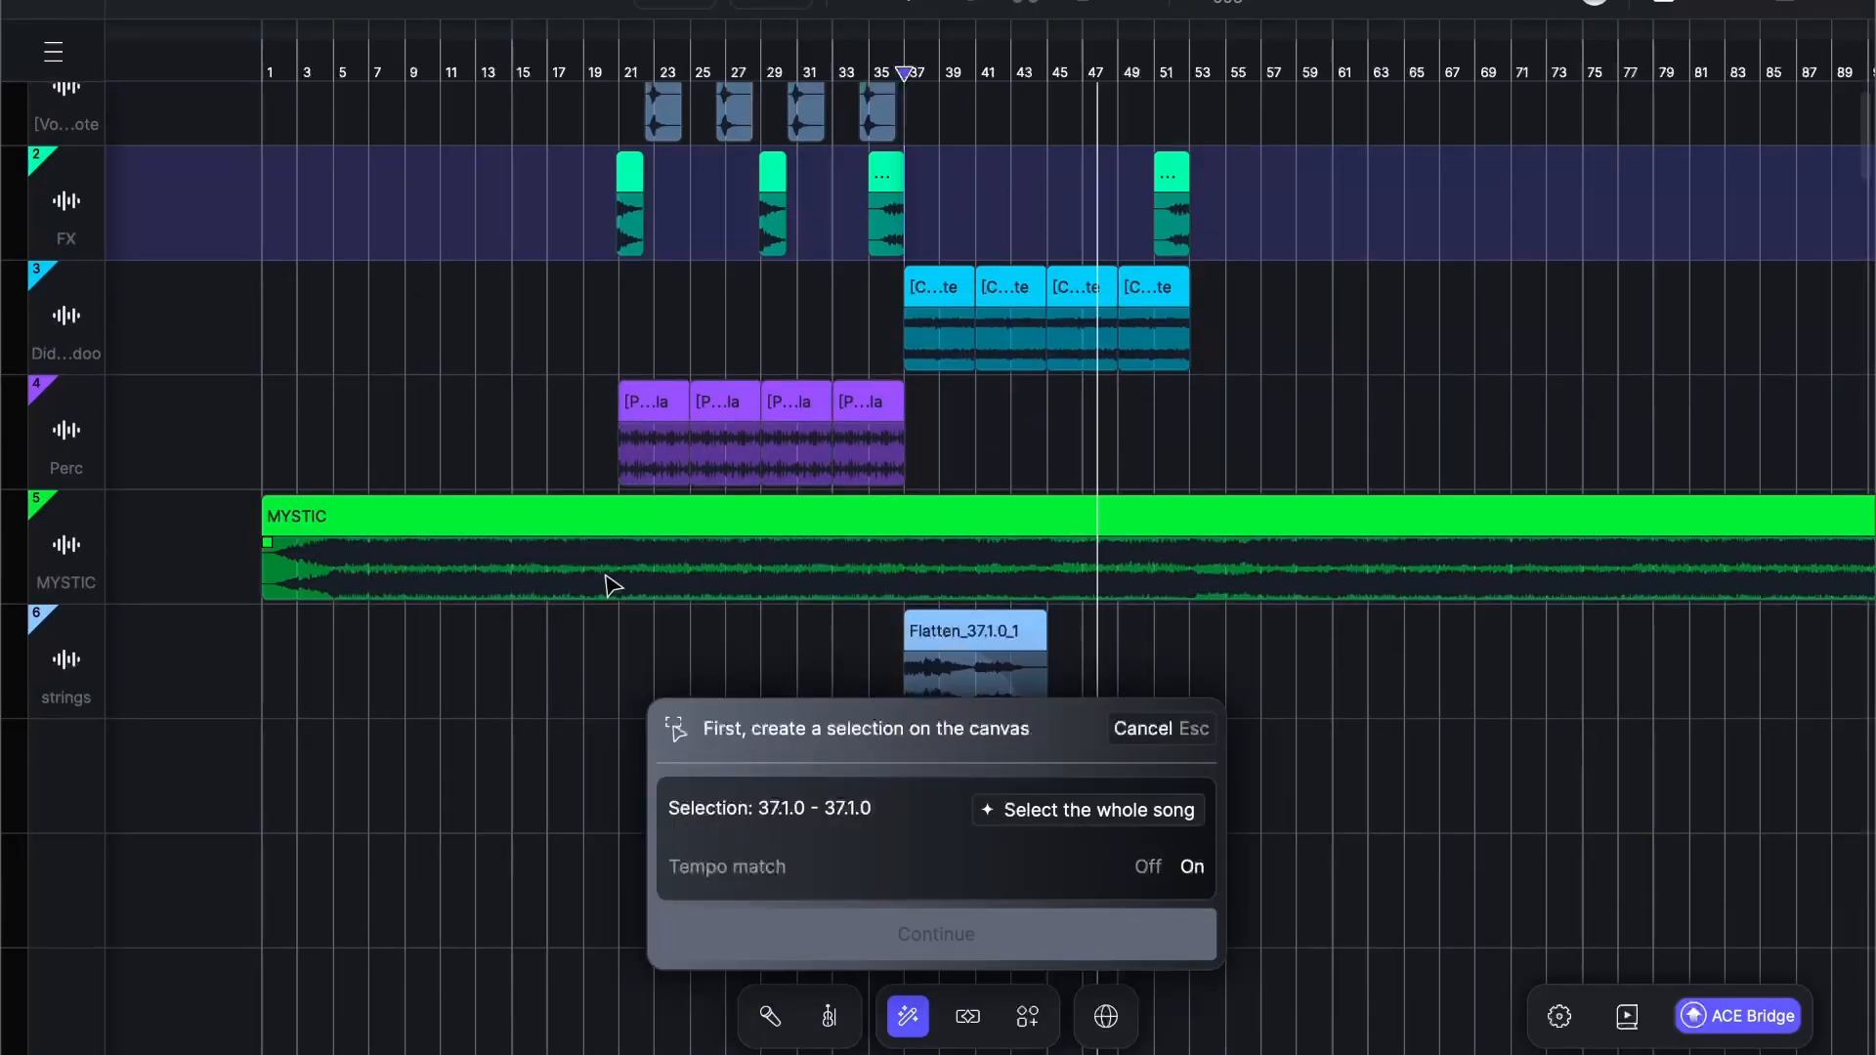
left_click_drag(628, 583, 1197, 575)
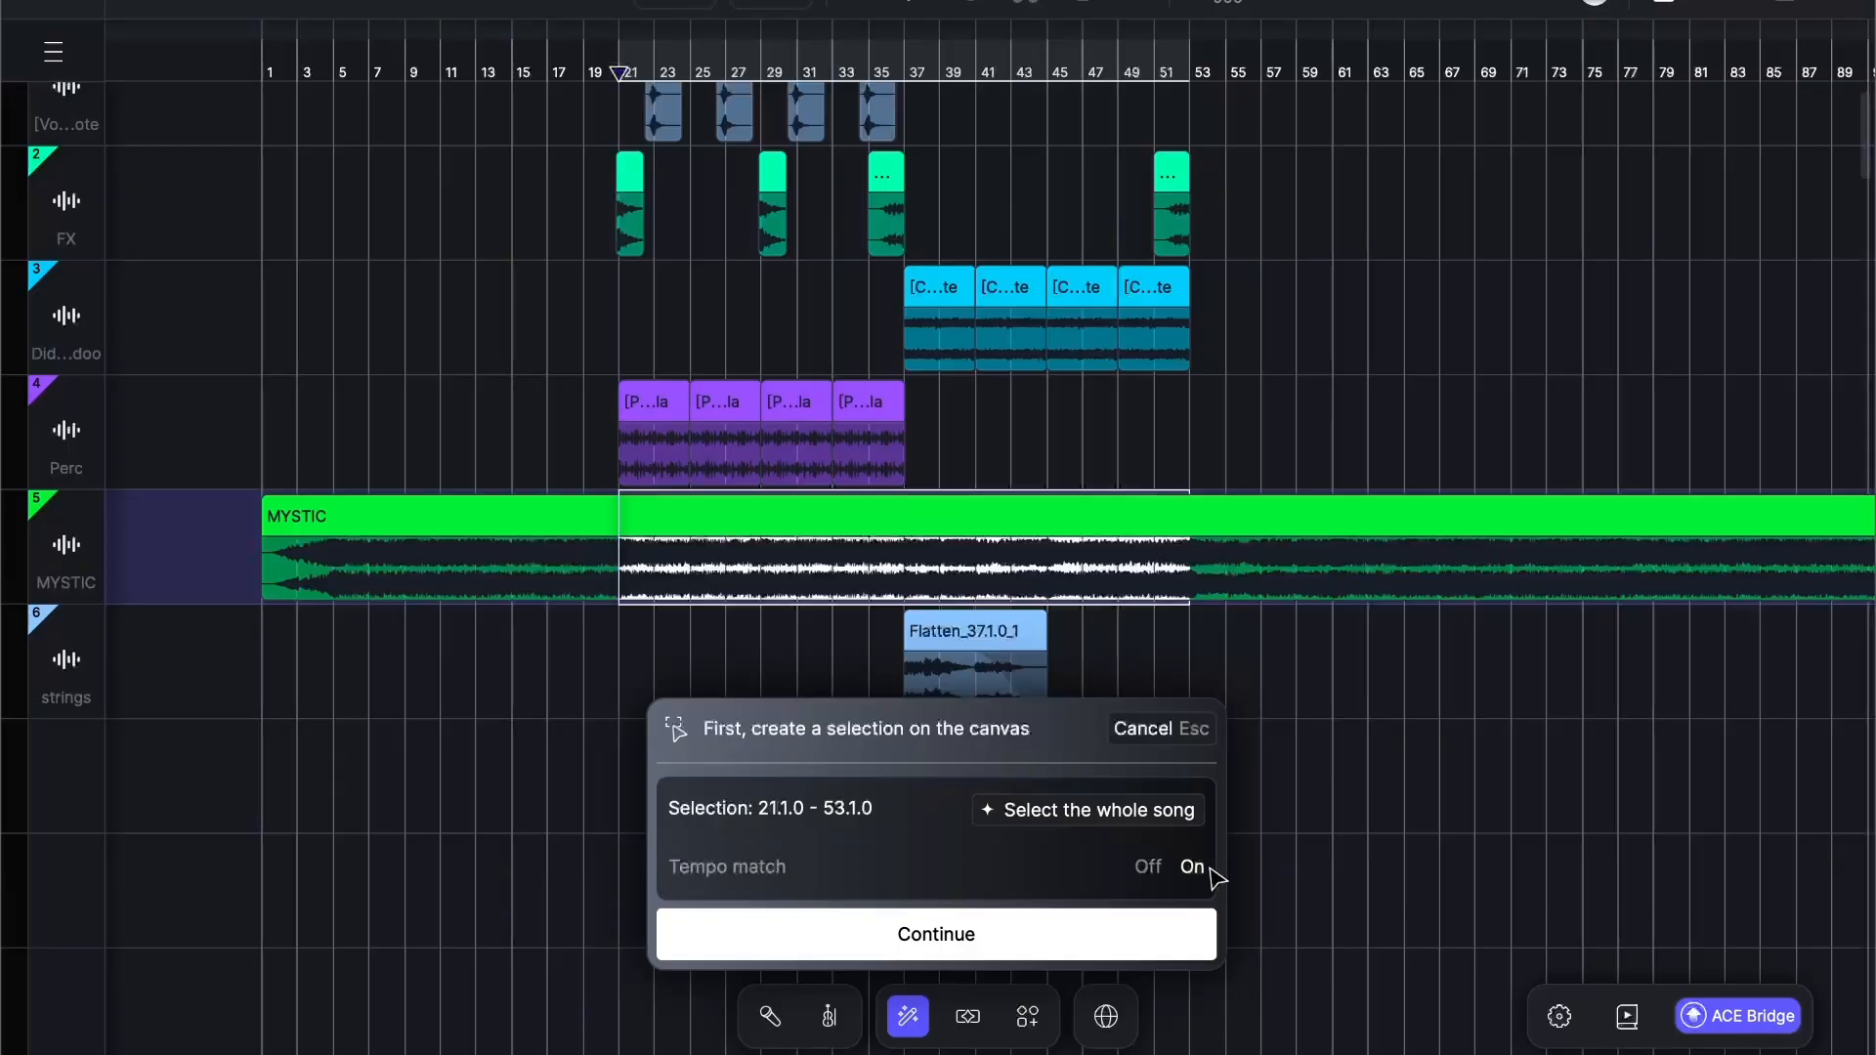
left_click(955, 936)
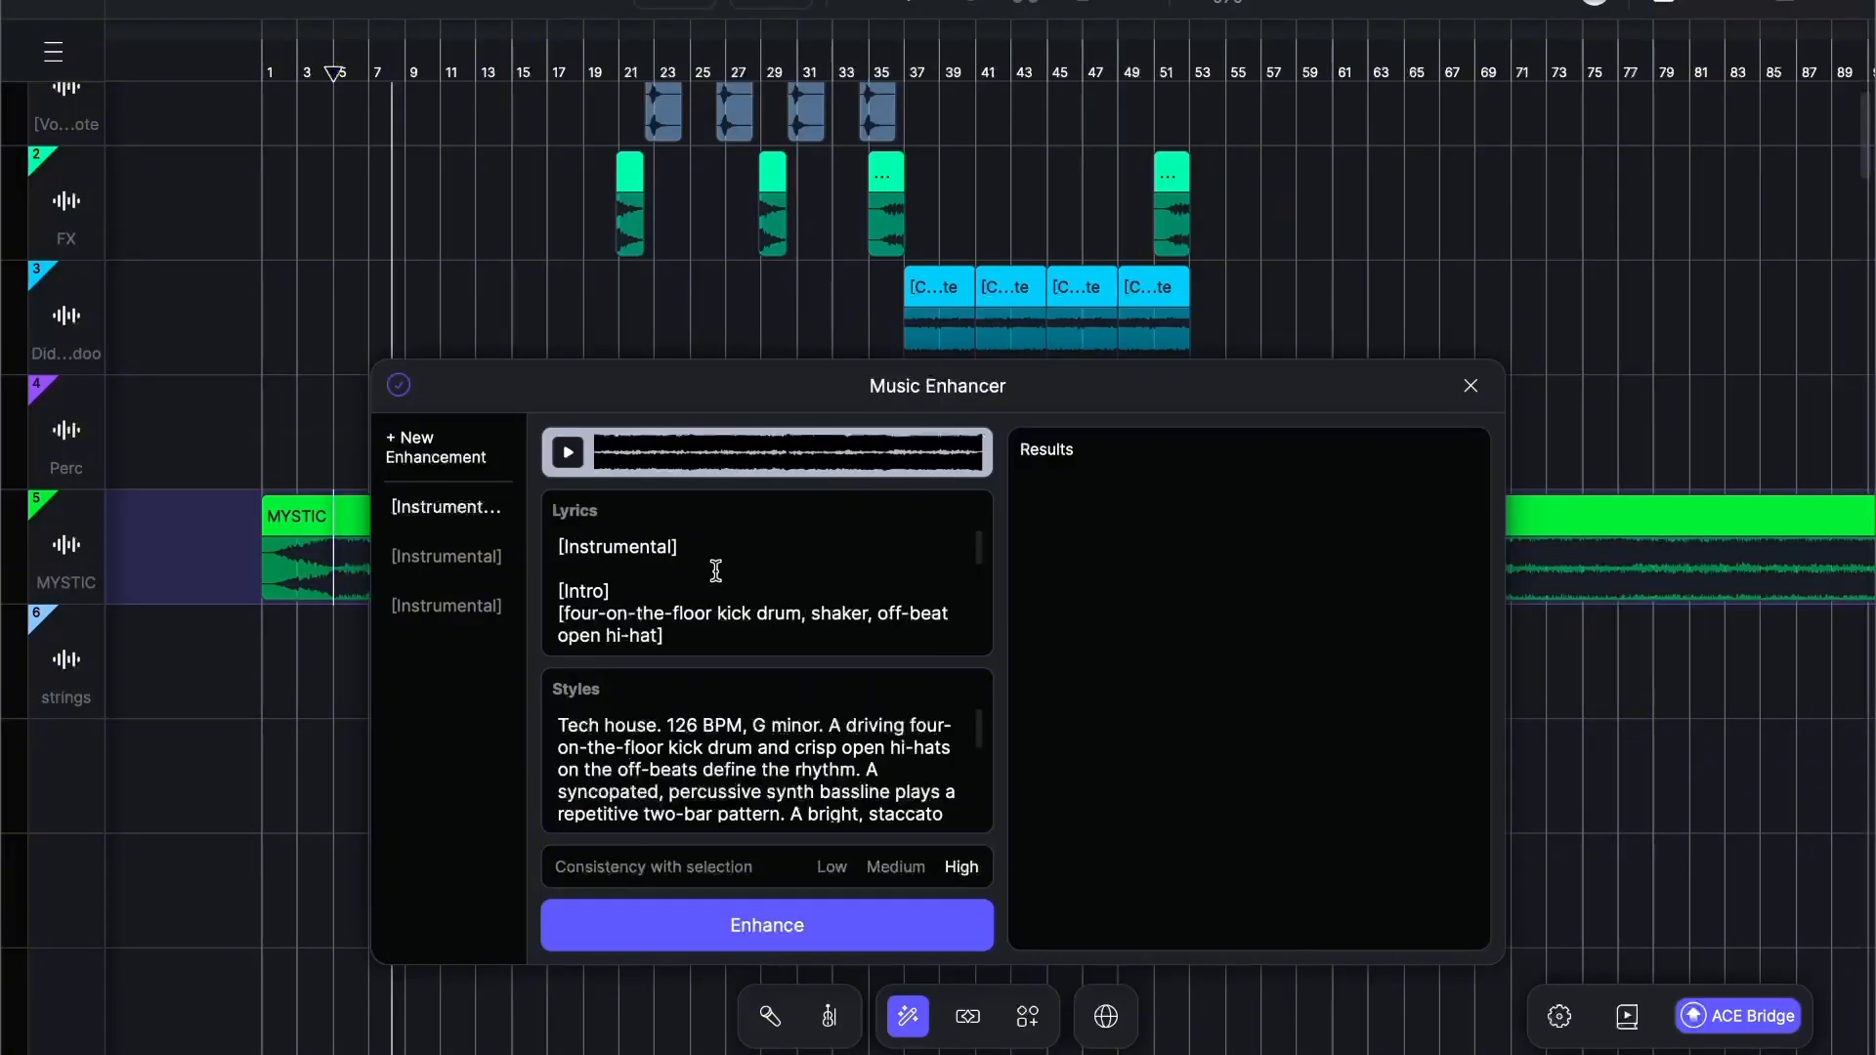
Step: Read through the enhancement's Lyrics text, examining its Intro, Build and Drop section descriptions
left_click_drag(612, 591, 542, 590)
scroll(671, 593, "down", 3)
left_click_drag(673, 618, 555, 625)
scroll(782, 586, "down", 3)
scroll(781, 588, "down", 2)
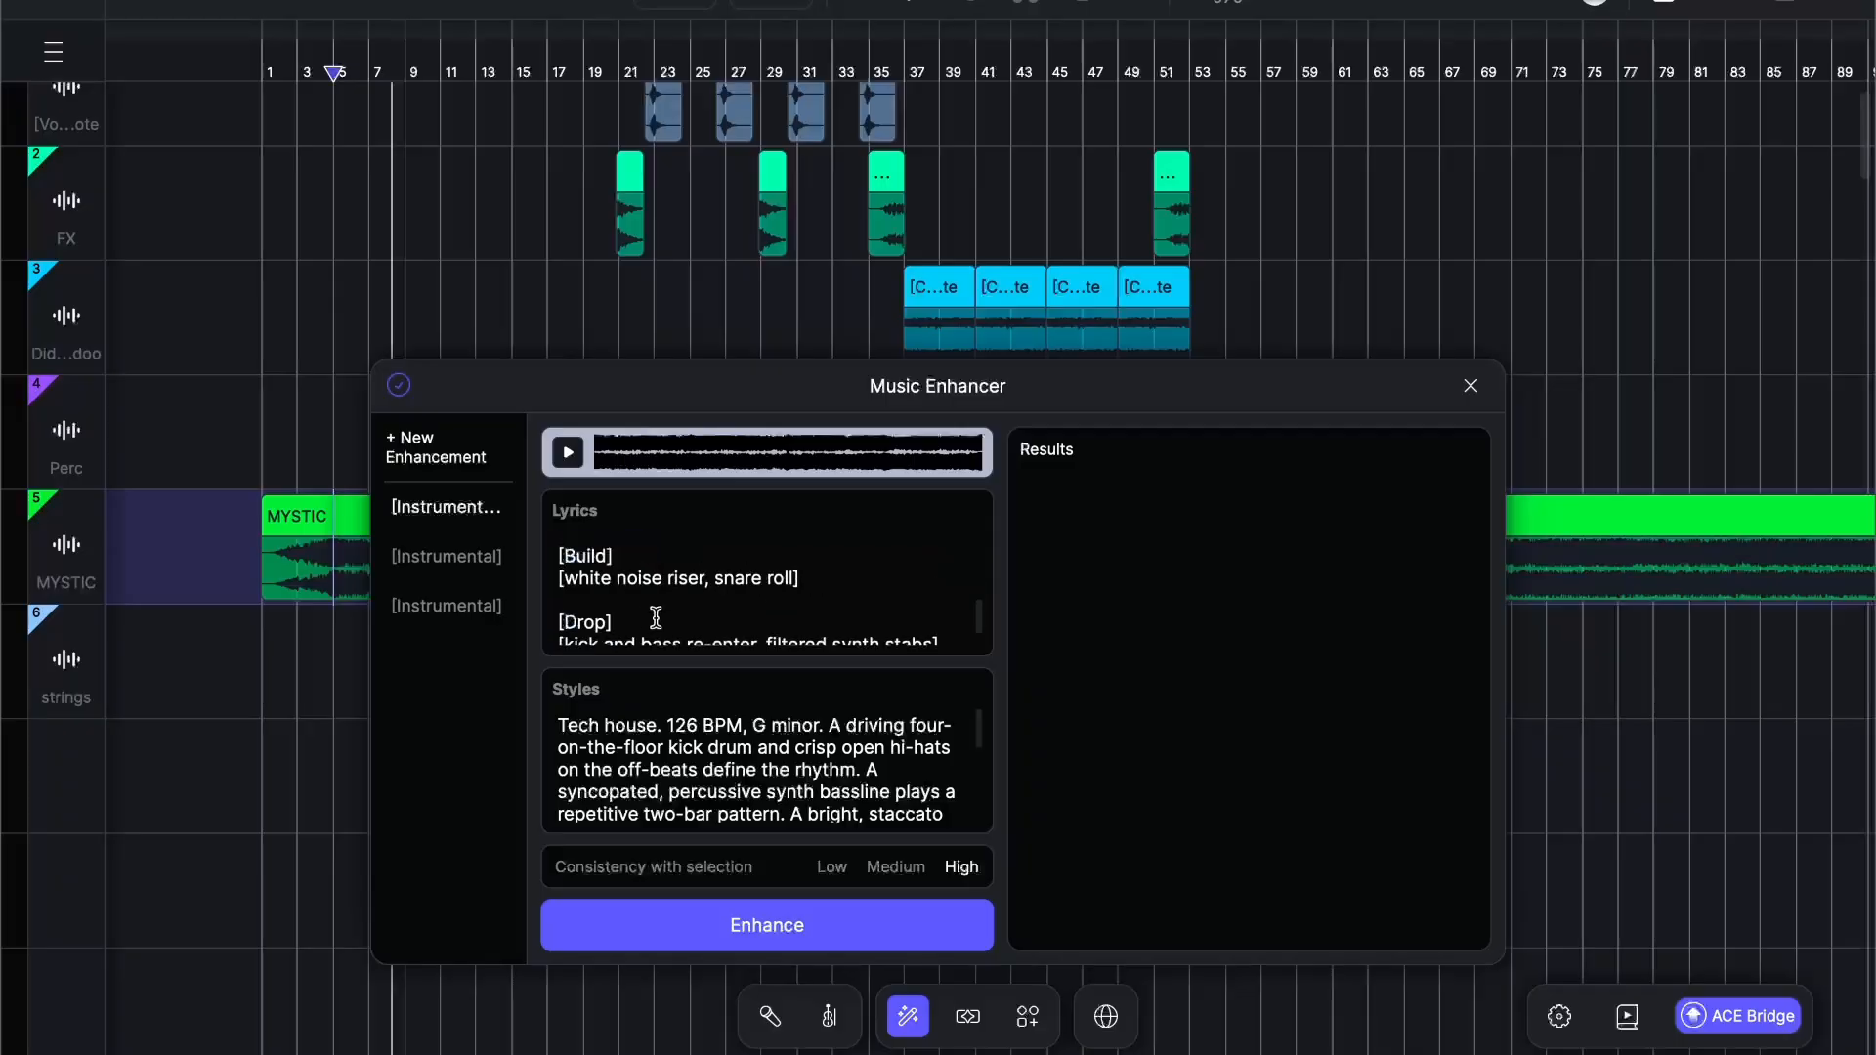
left_click_drag(626, 557, 520, 555)
left_click_drag(639, 626, 827, 606)
scroll(721, 604, "up", 10)
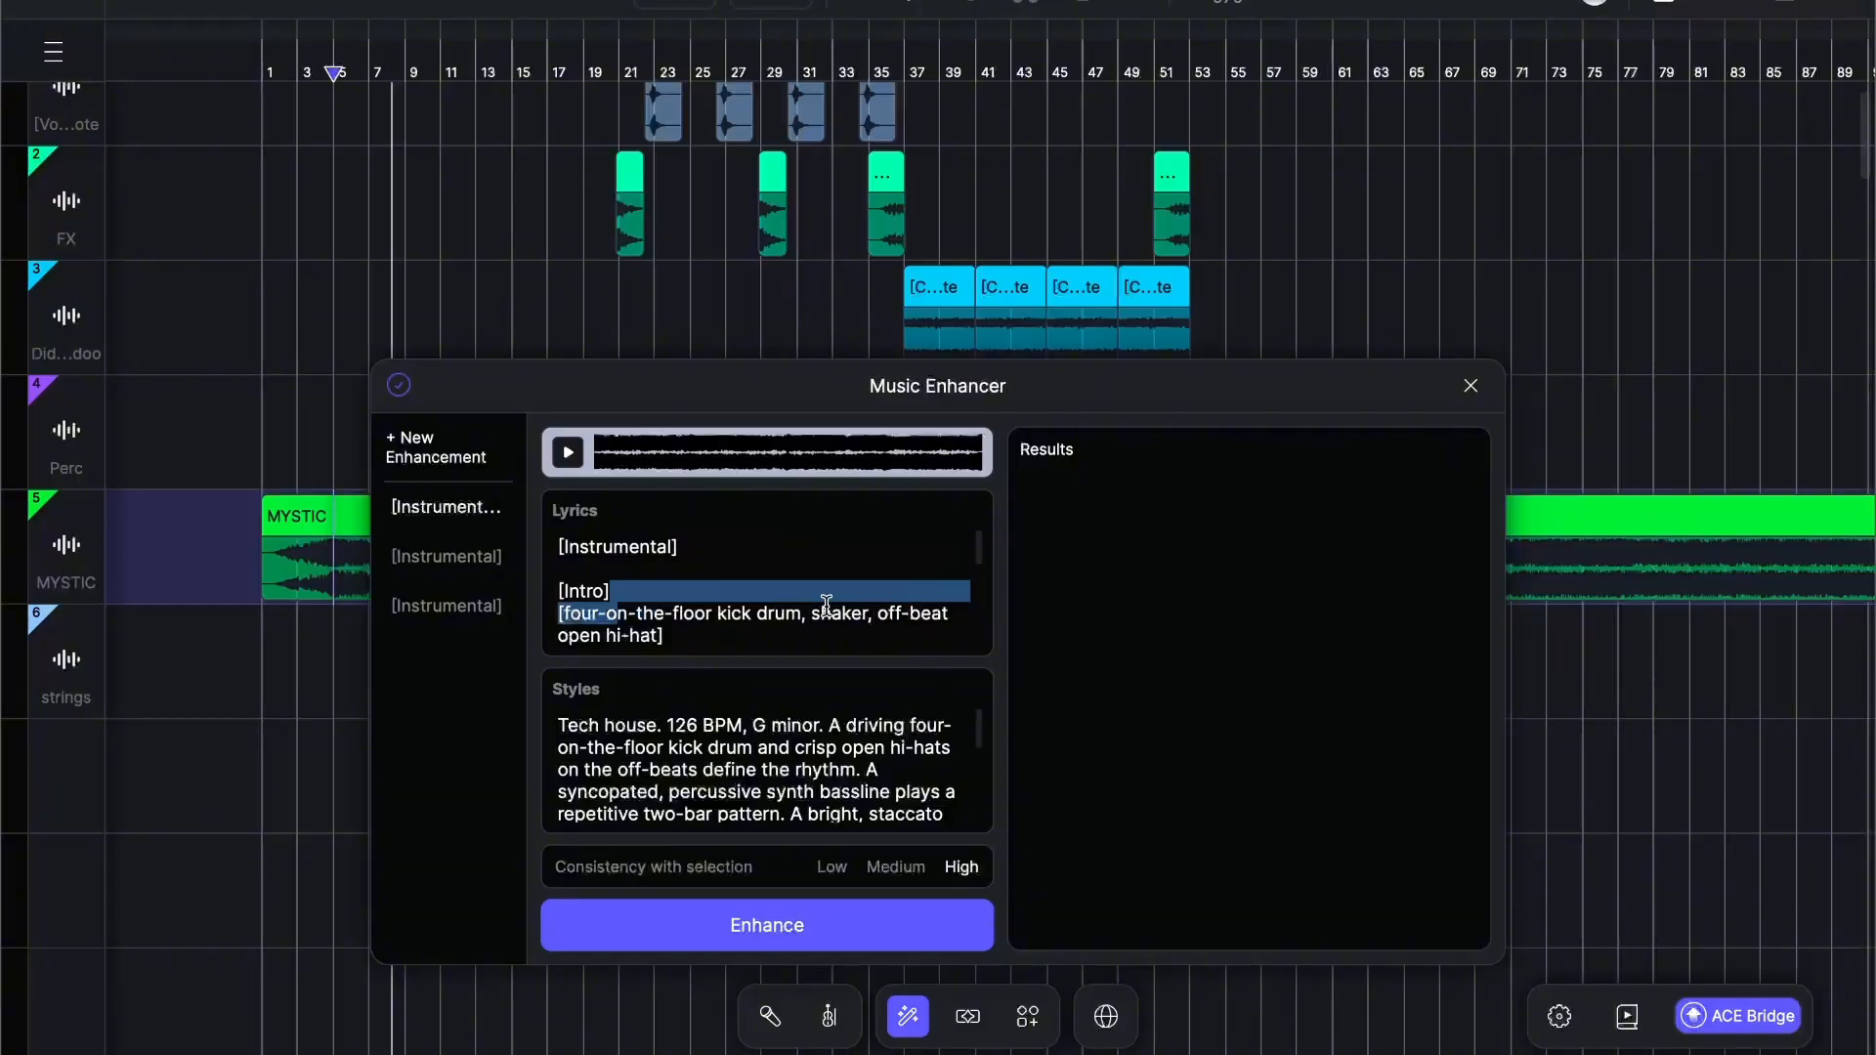
scroll(763, 613, "down", 2)
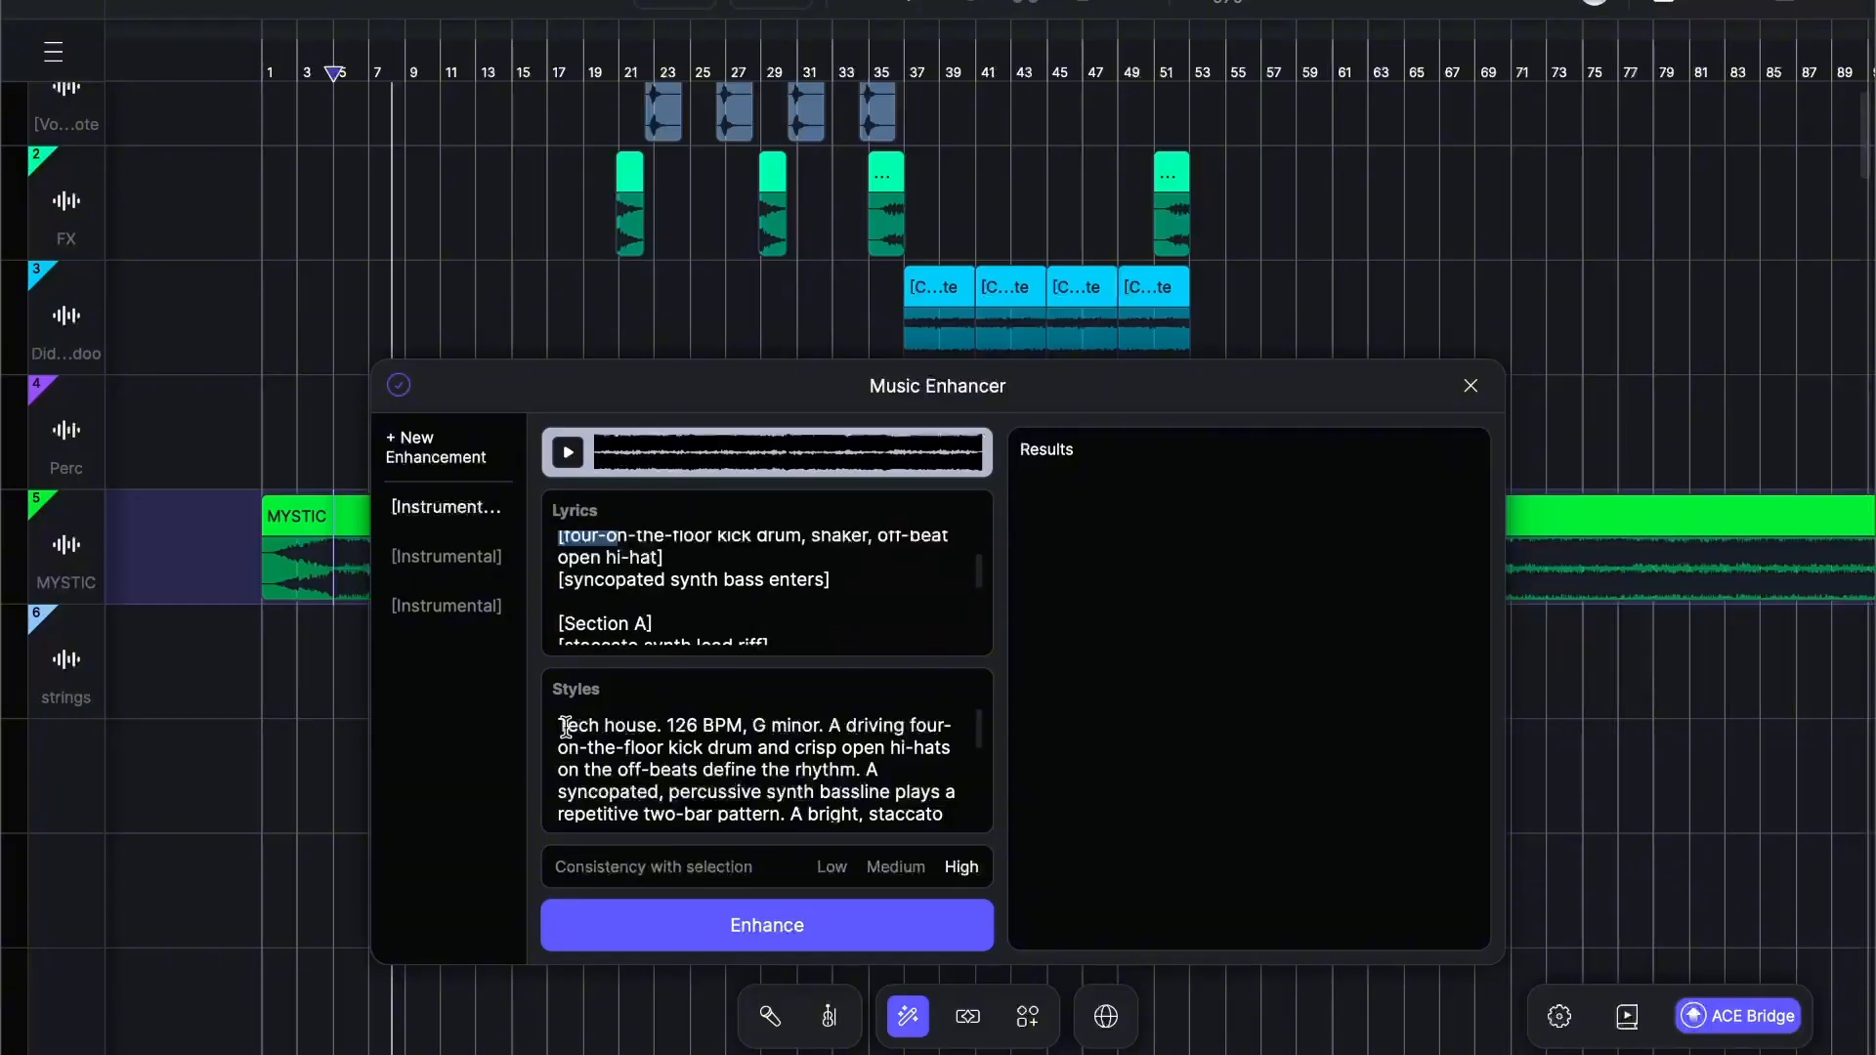
Step: Read through the enhancement's Styles description, including genre, tempo, key and arrangement details
left_click_drag(559, 725, 653, 724)
left_click_drag(614, 769, 796, 769)
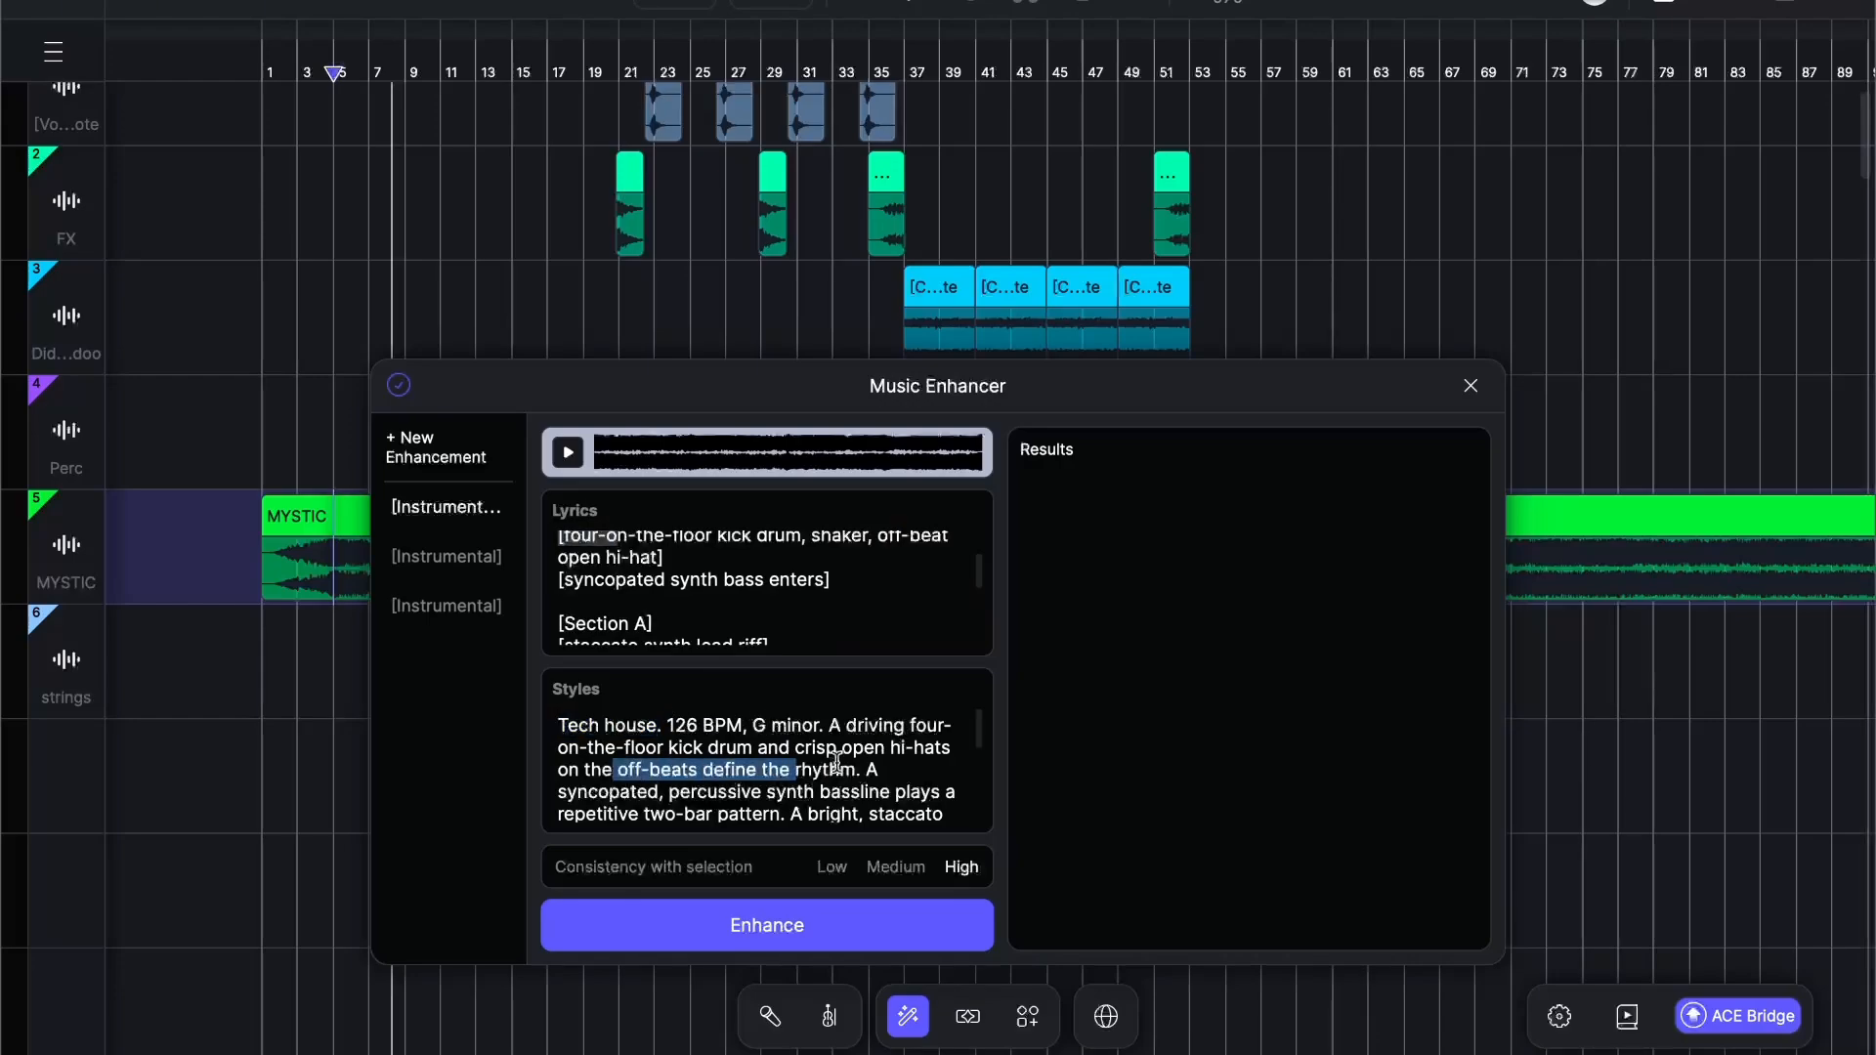
scroll(747, 786, "down", 2)
scroll(851, 782, "down", 3)
left_click_drag(560, 740, 649, 875)
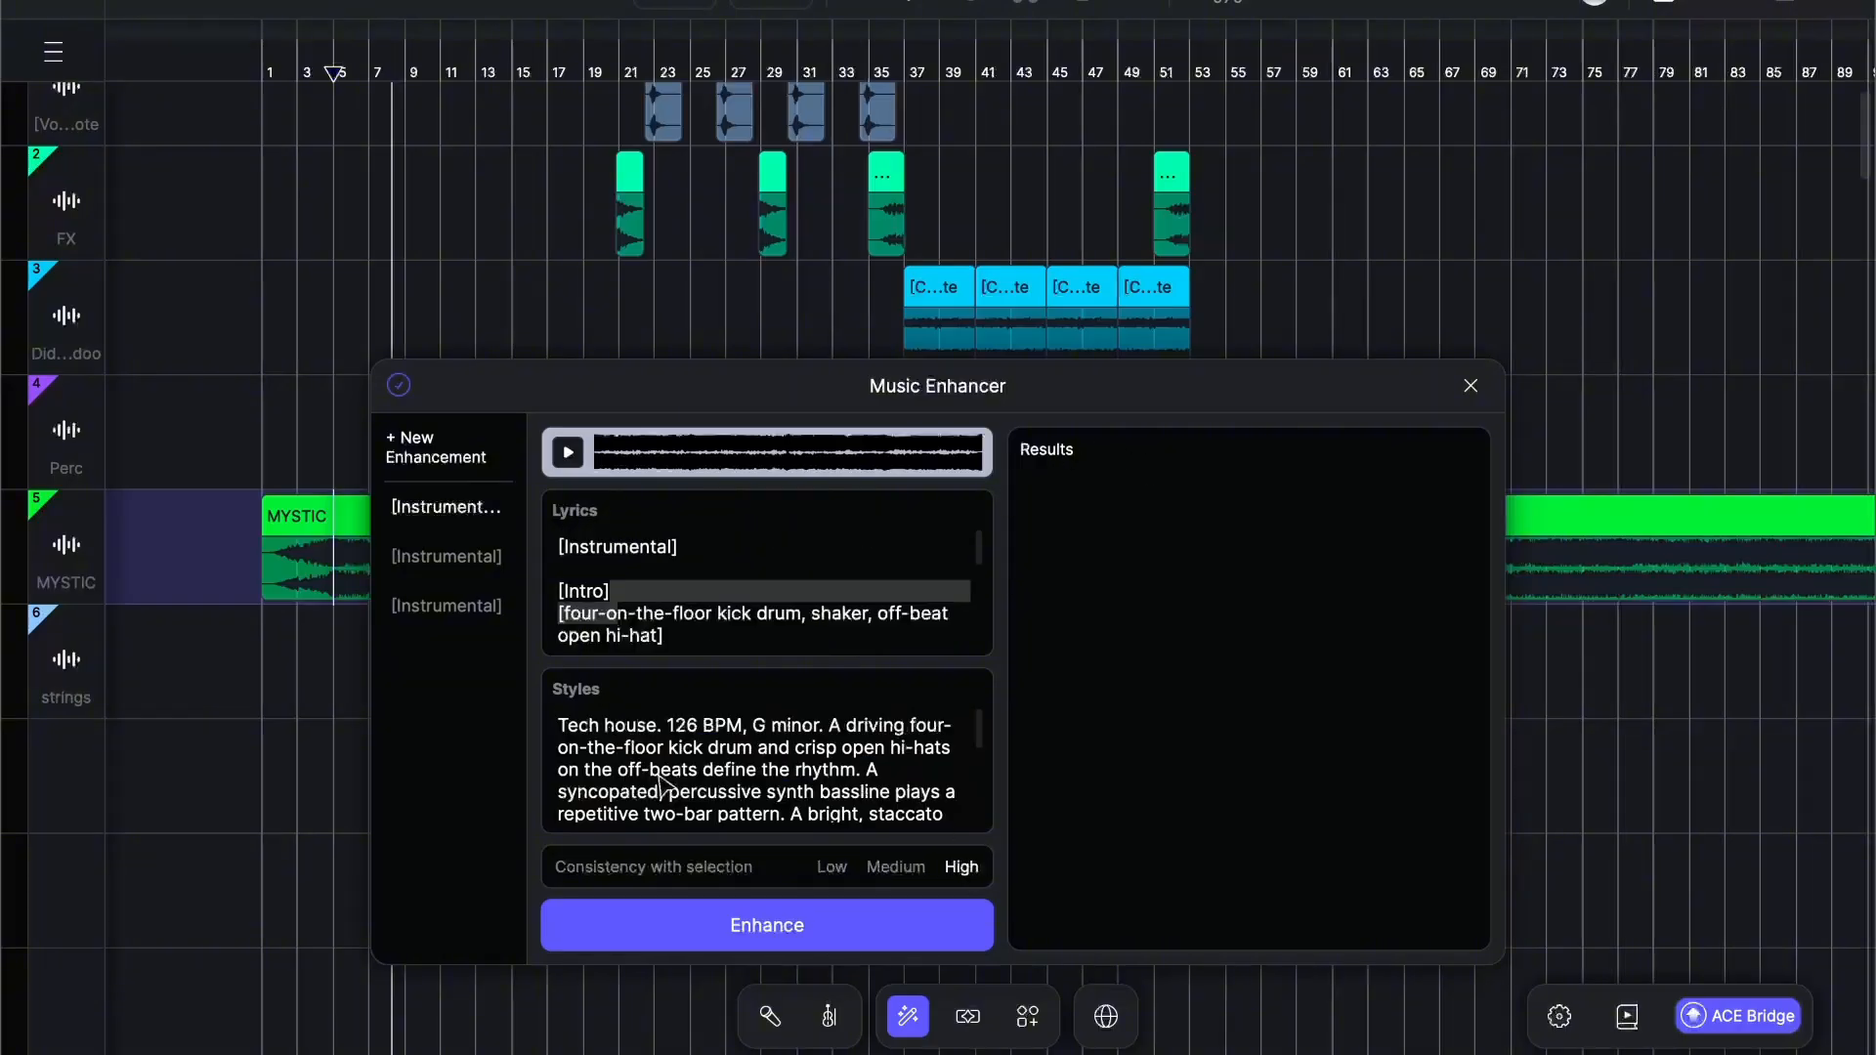
scroll(674, 758, "down", 3)
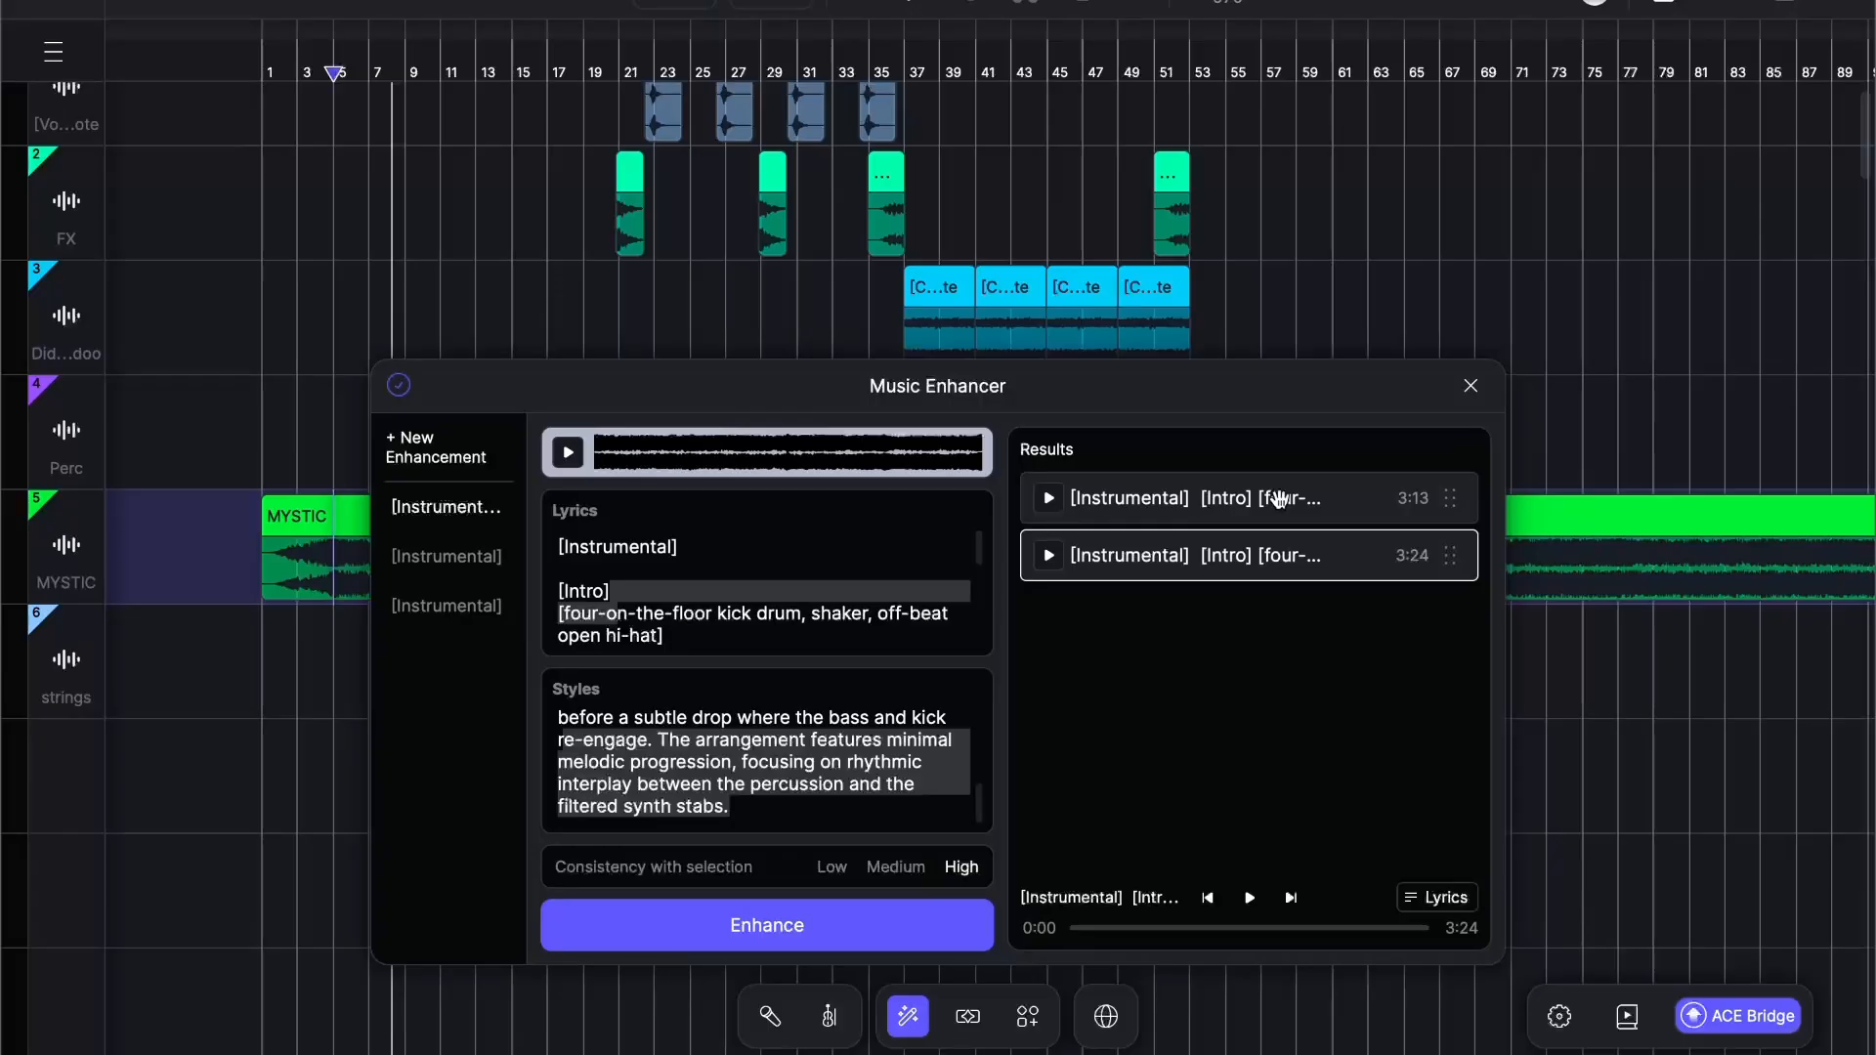
Step: Preview both generated enhancement results, the 3:13 version and the 3:24 version
left_click_drag(1460, 500, 1456, 510)
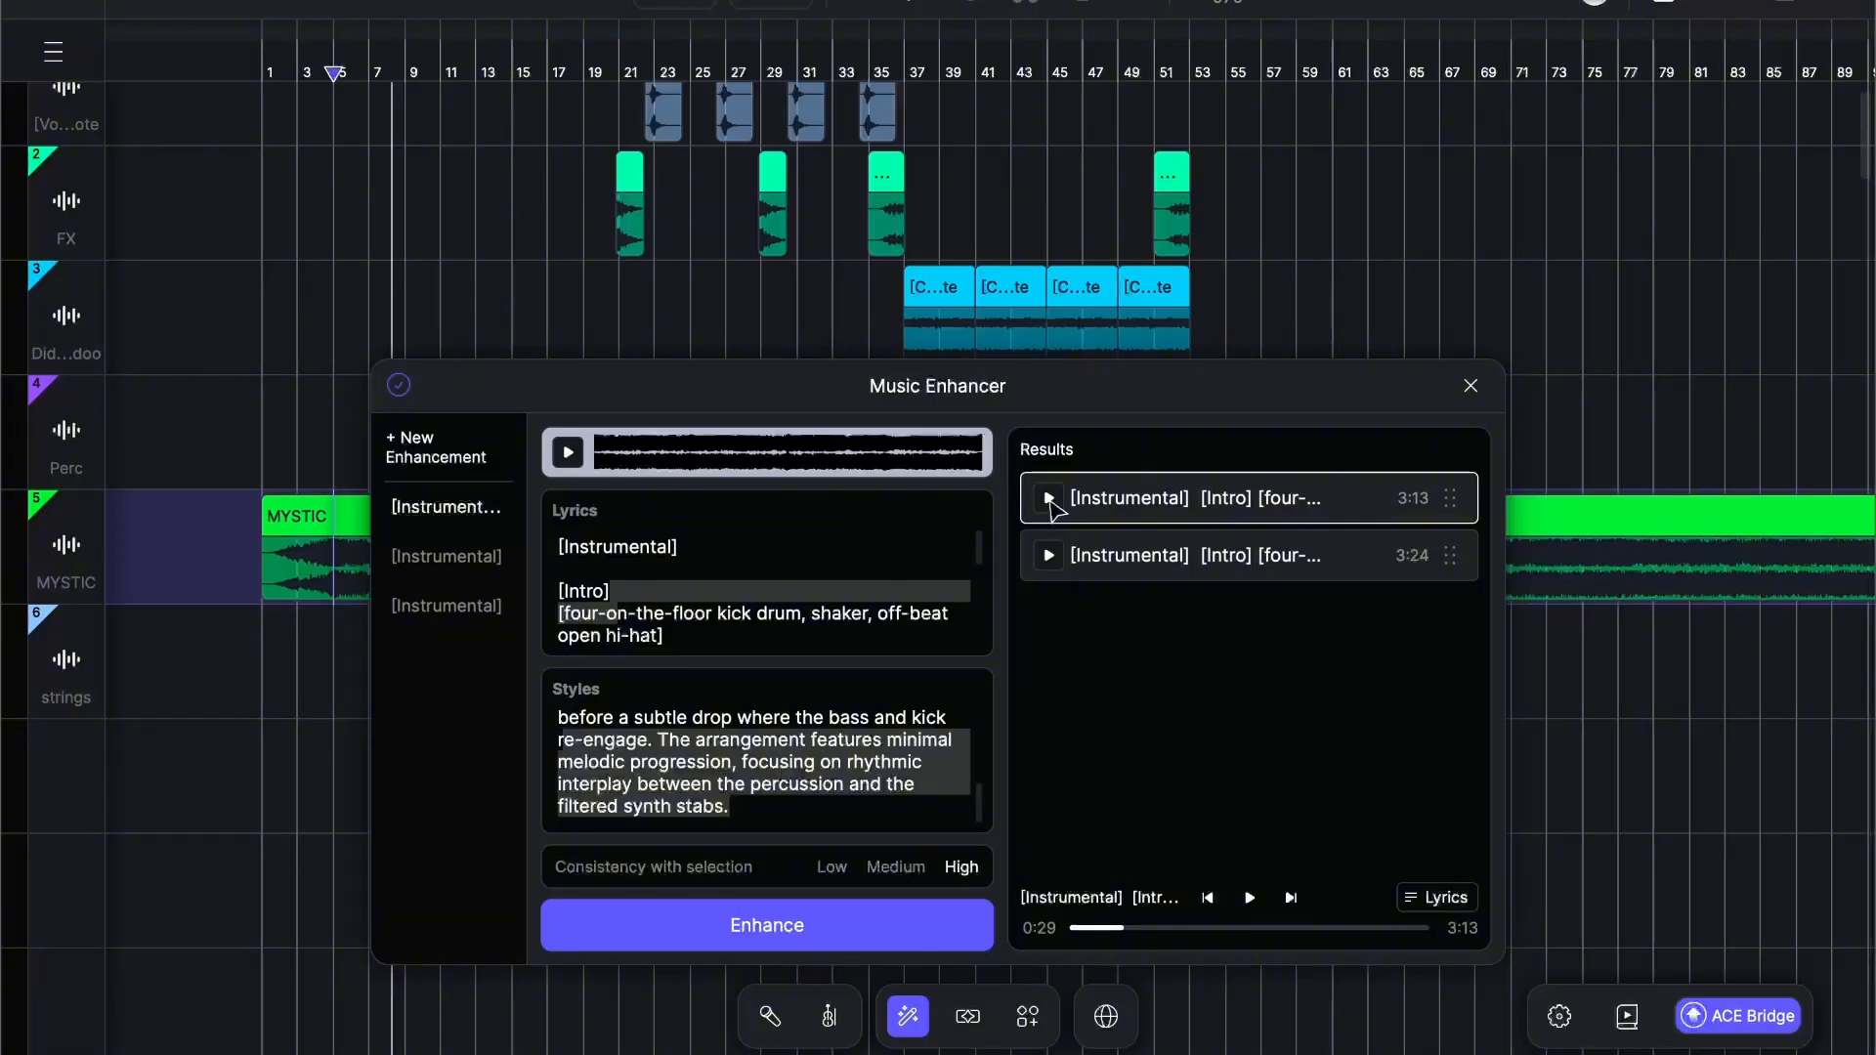
left_click(1049, 499)
left_click(1048, 555)
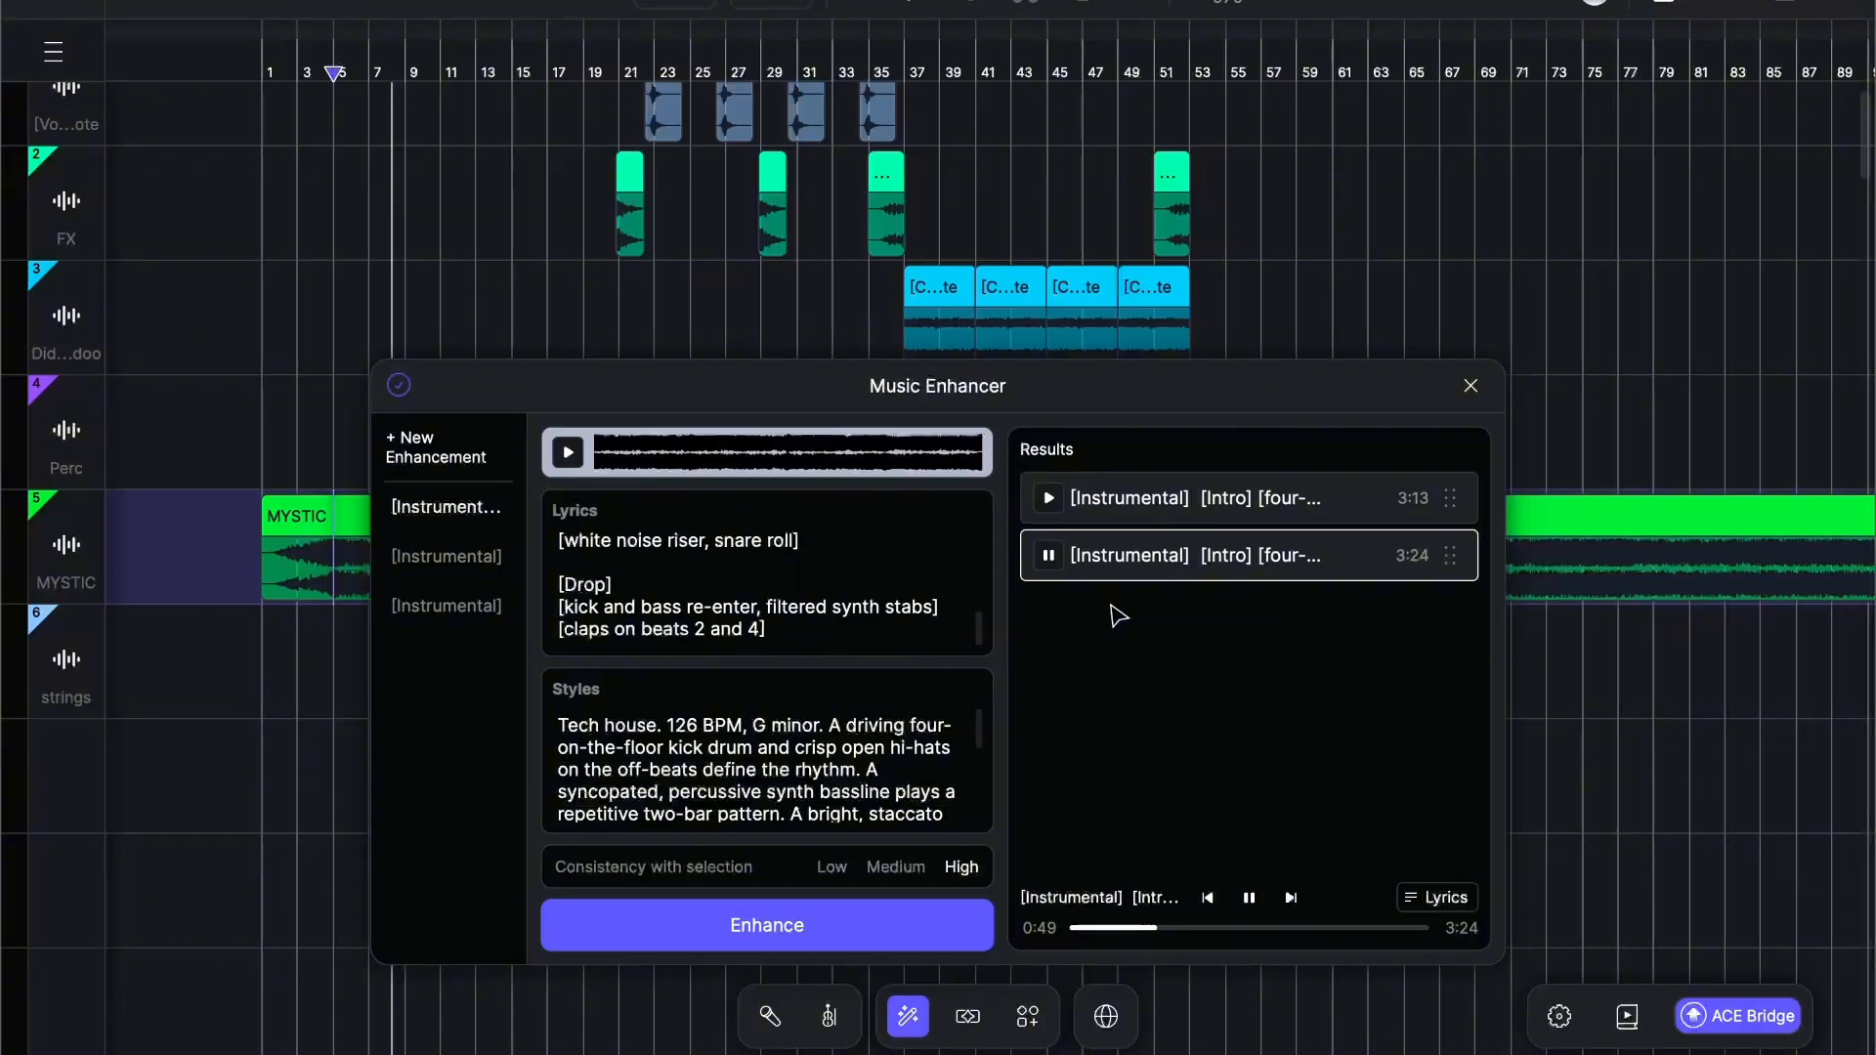
left_click(1048, 555)
Step: Clear all of the enhancement's Lyrics text
scroll(913, 586, "up", 5)
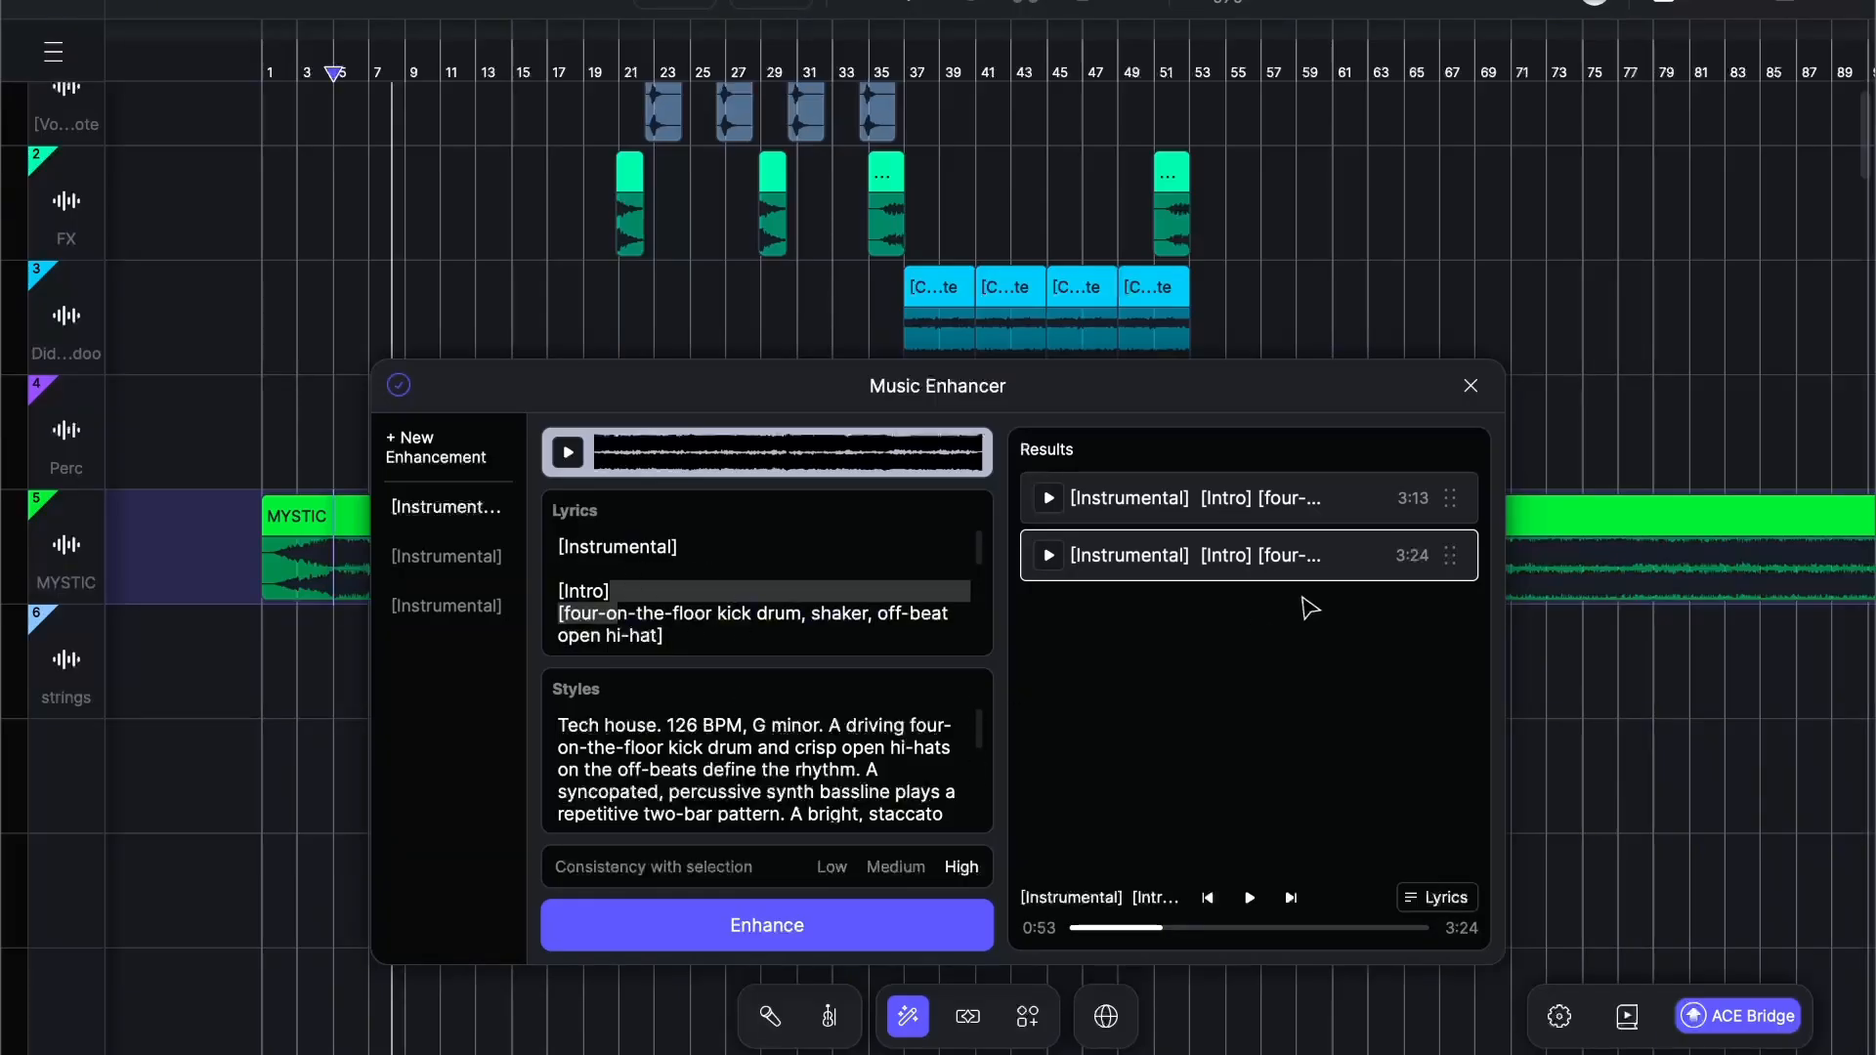
left_click(691, 630)
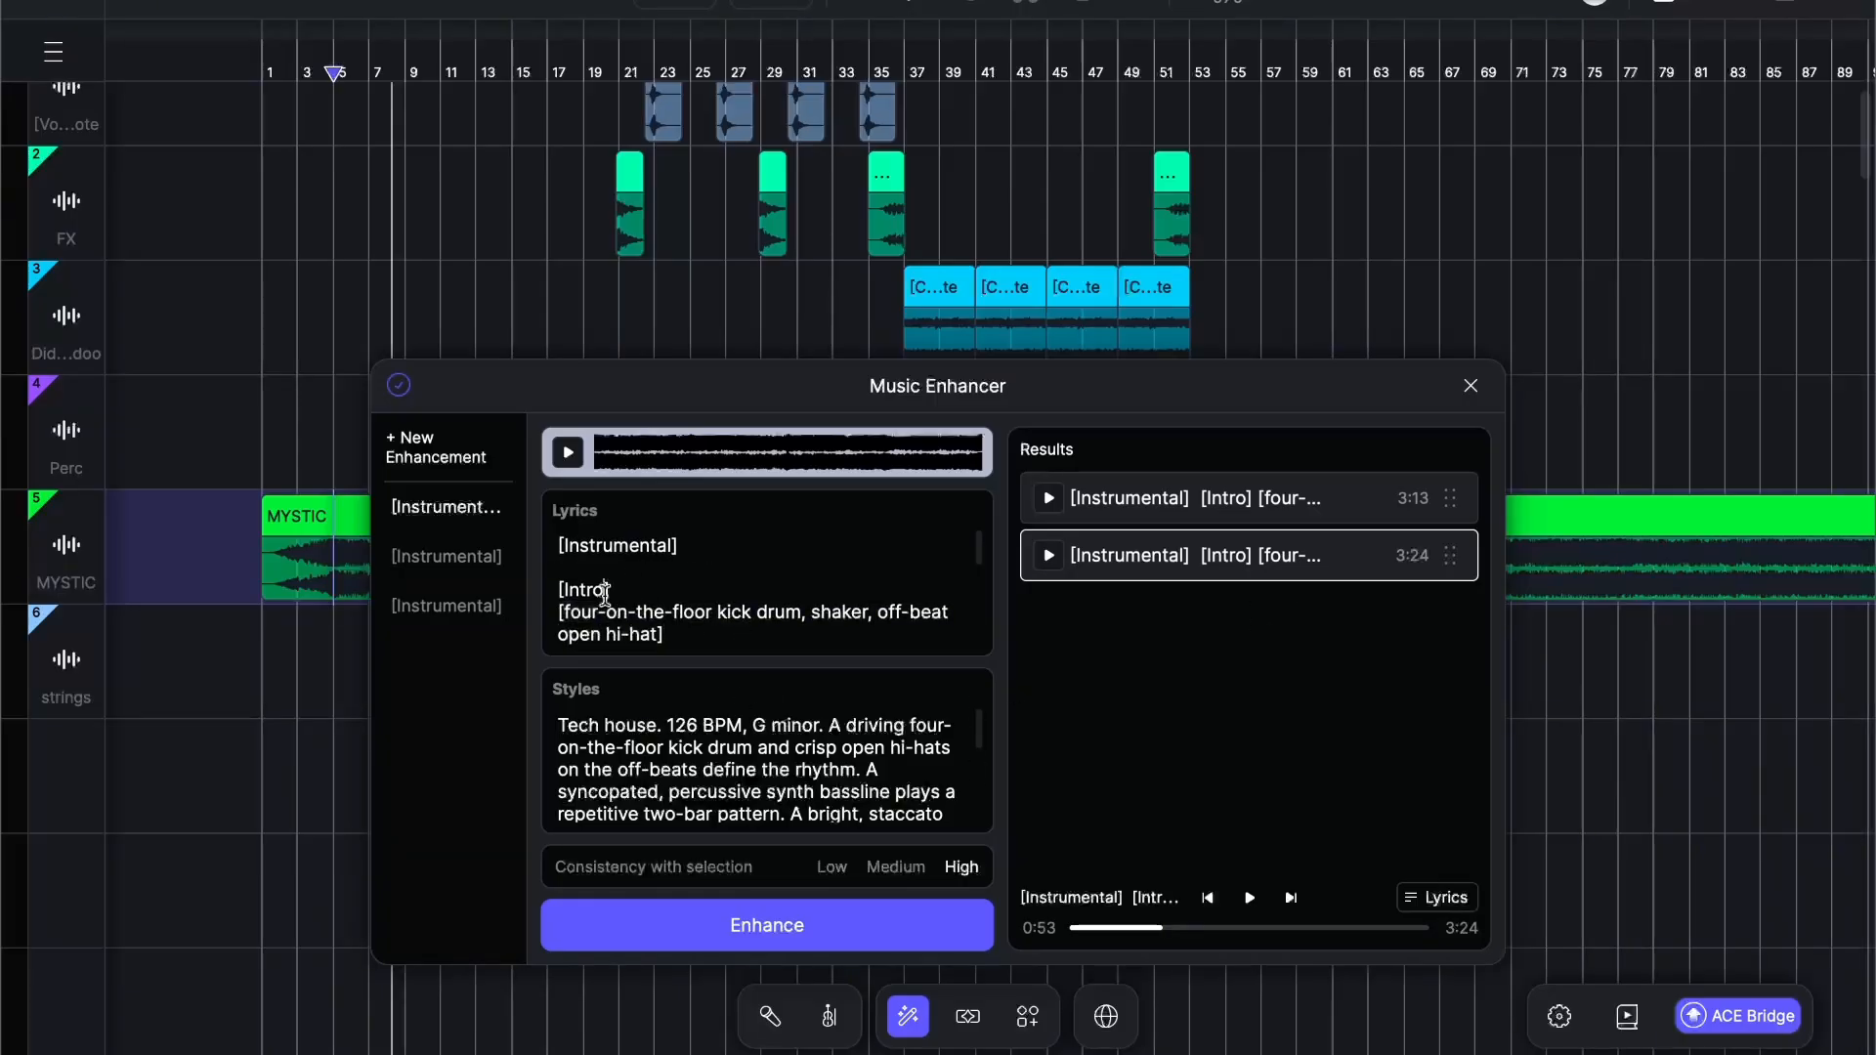
key("ctrl+a")
key("BackSpace")
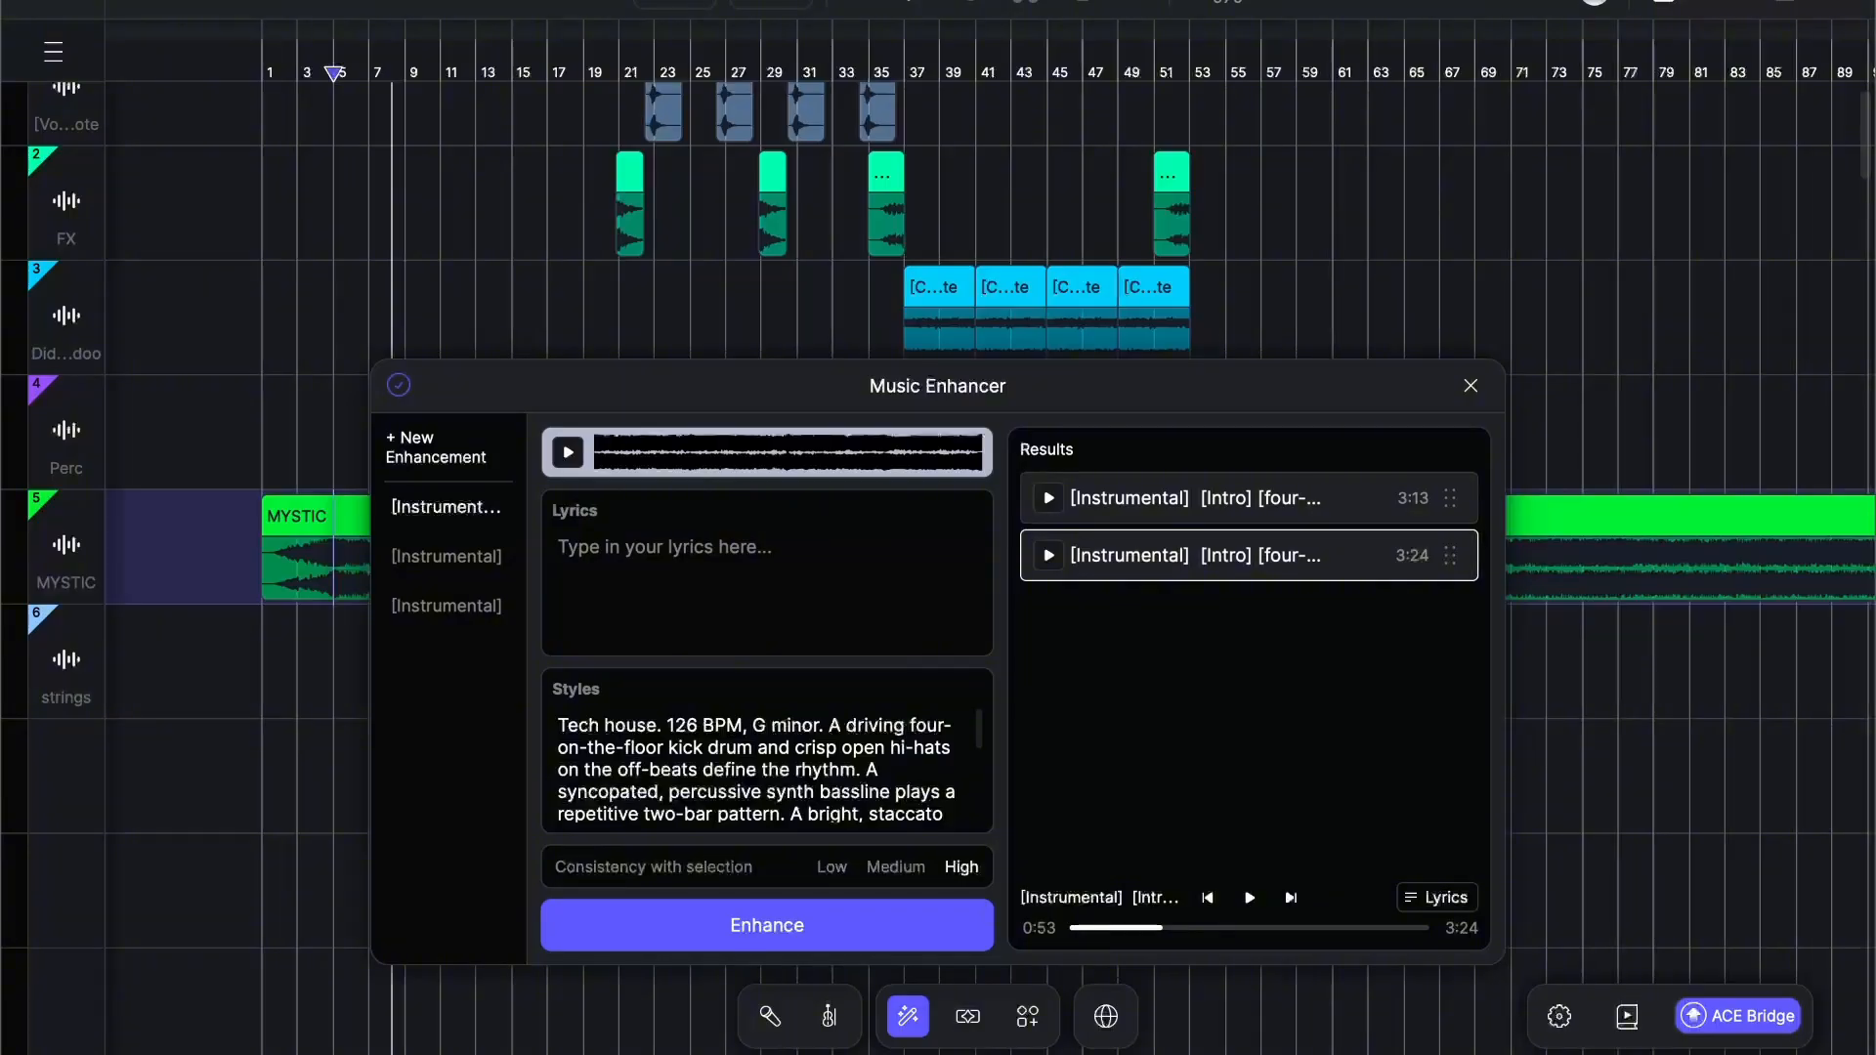
Step: Replace the Styles description with "Industrial ebm, cyberpunk synthbass, metallic abrasive textures, goth clib vibes" and generate new enhancements
left_click(732, 771)
key("ctrl+a")
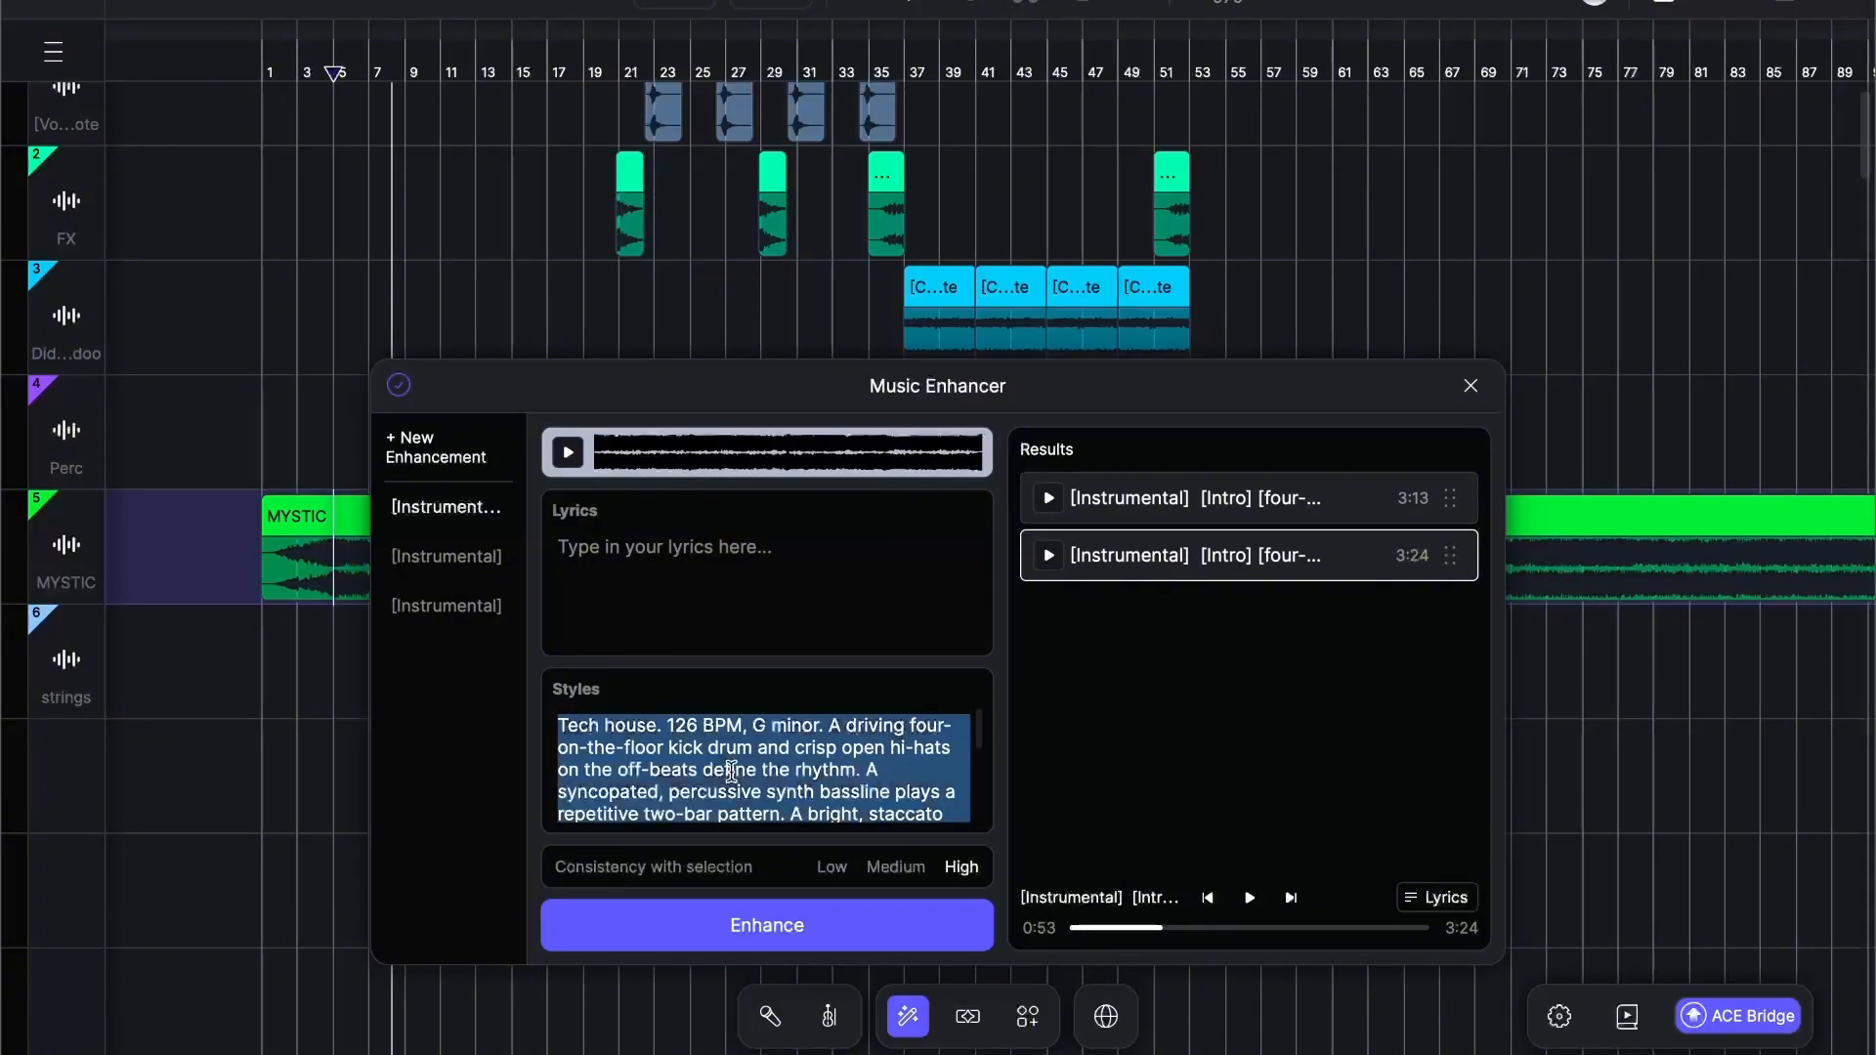
key("BackSpace")
type("Industri")
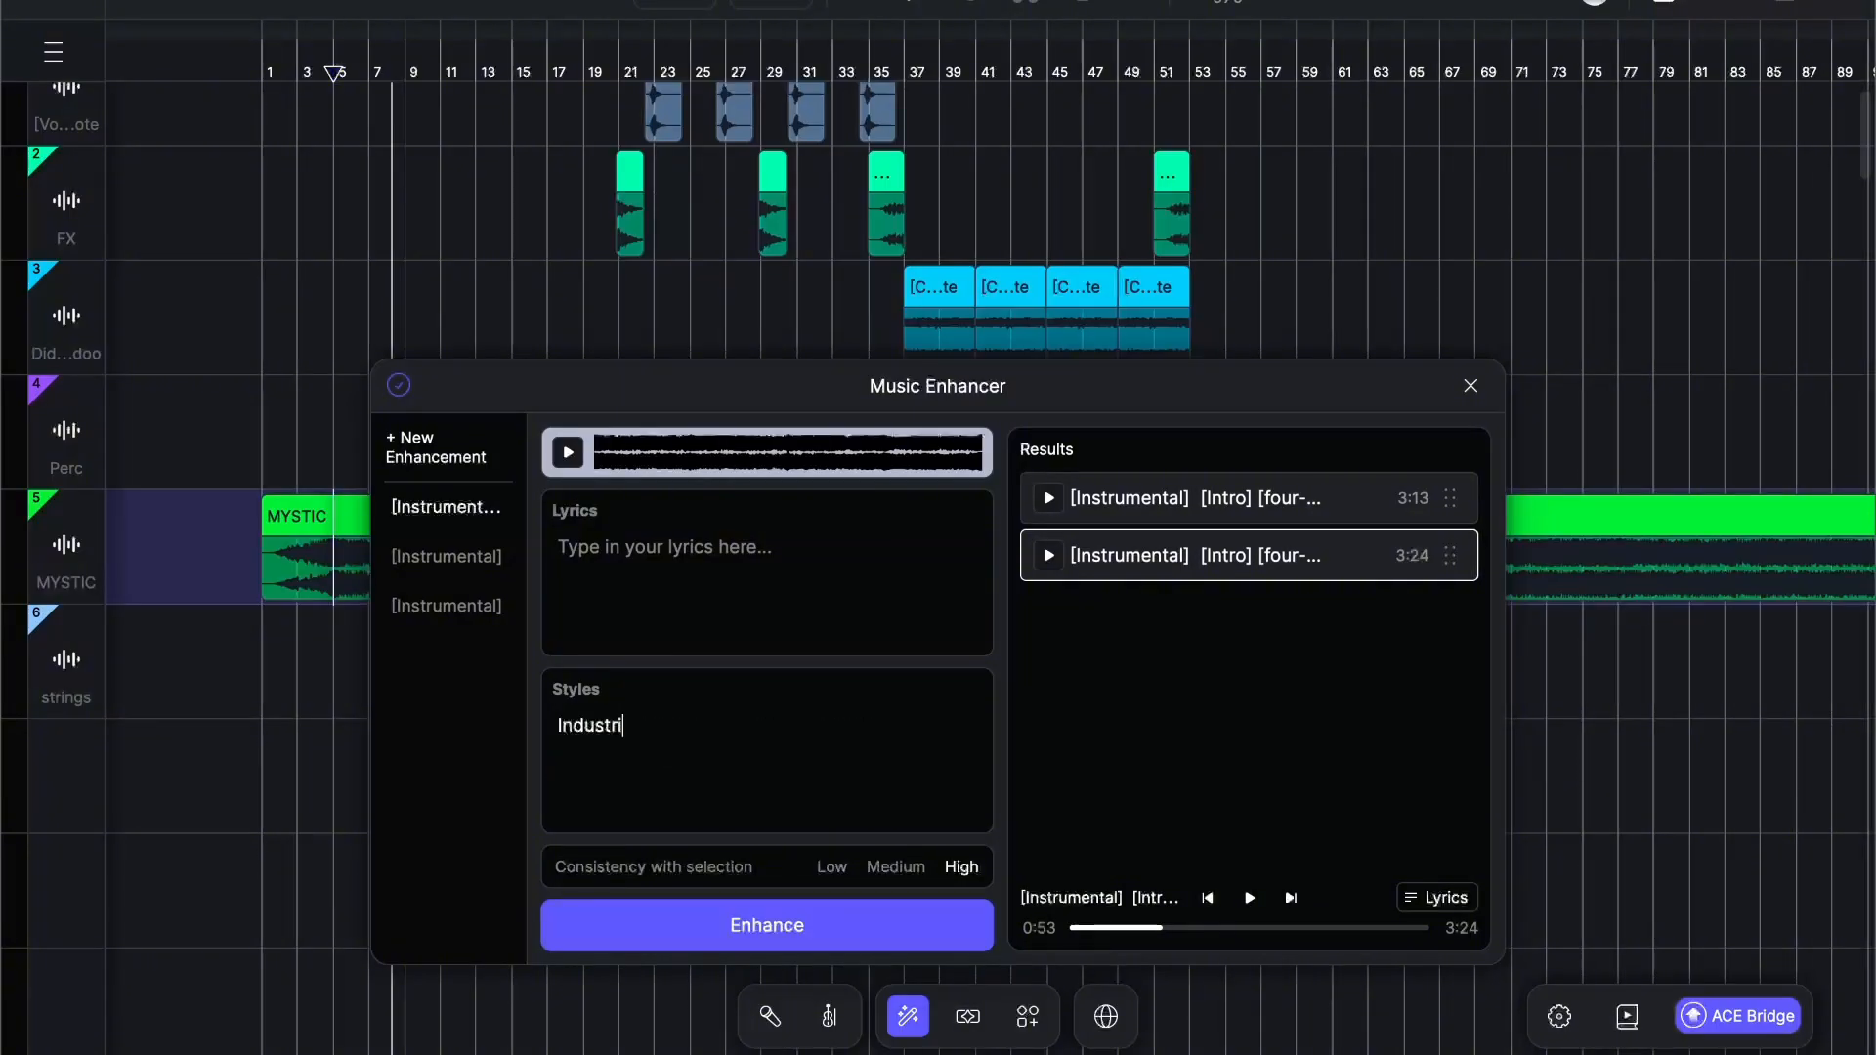
type("al ebm, cyberpunk")
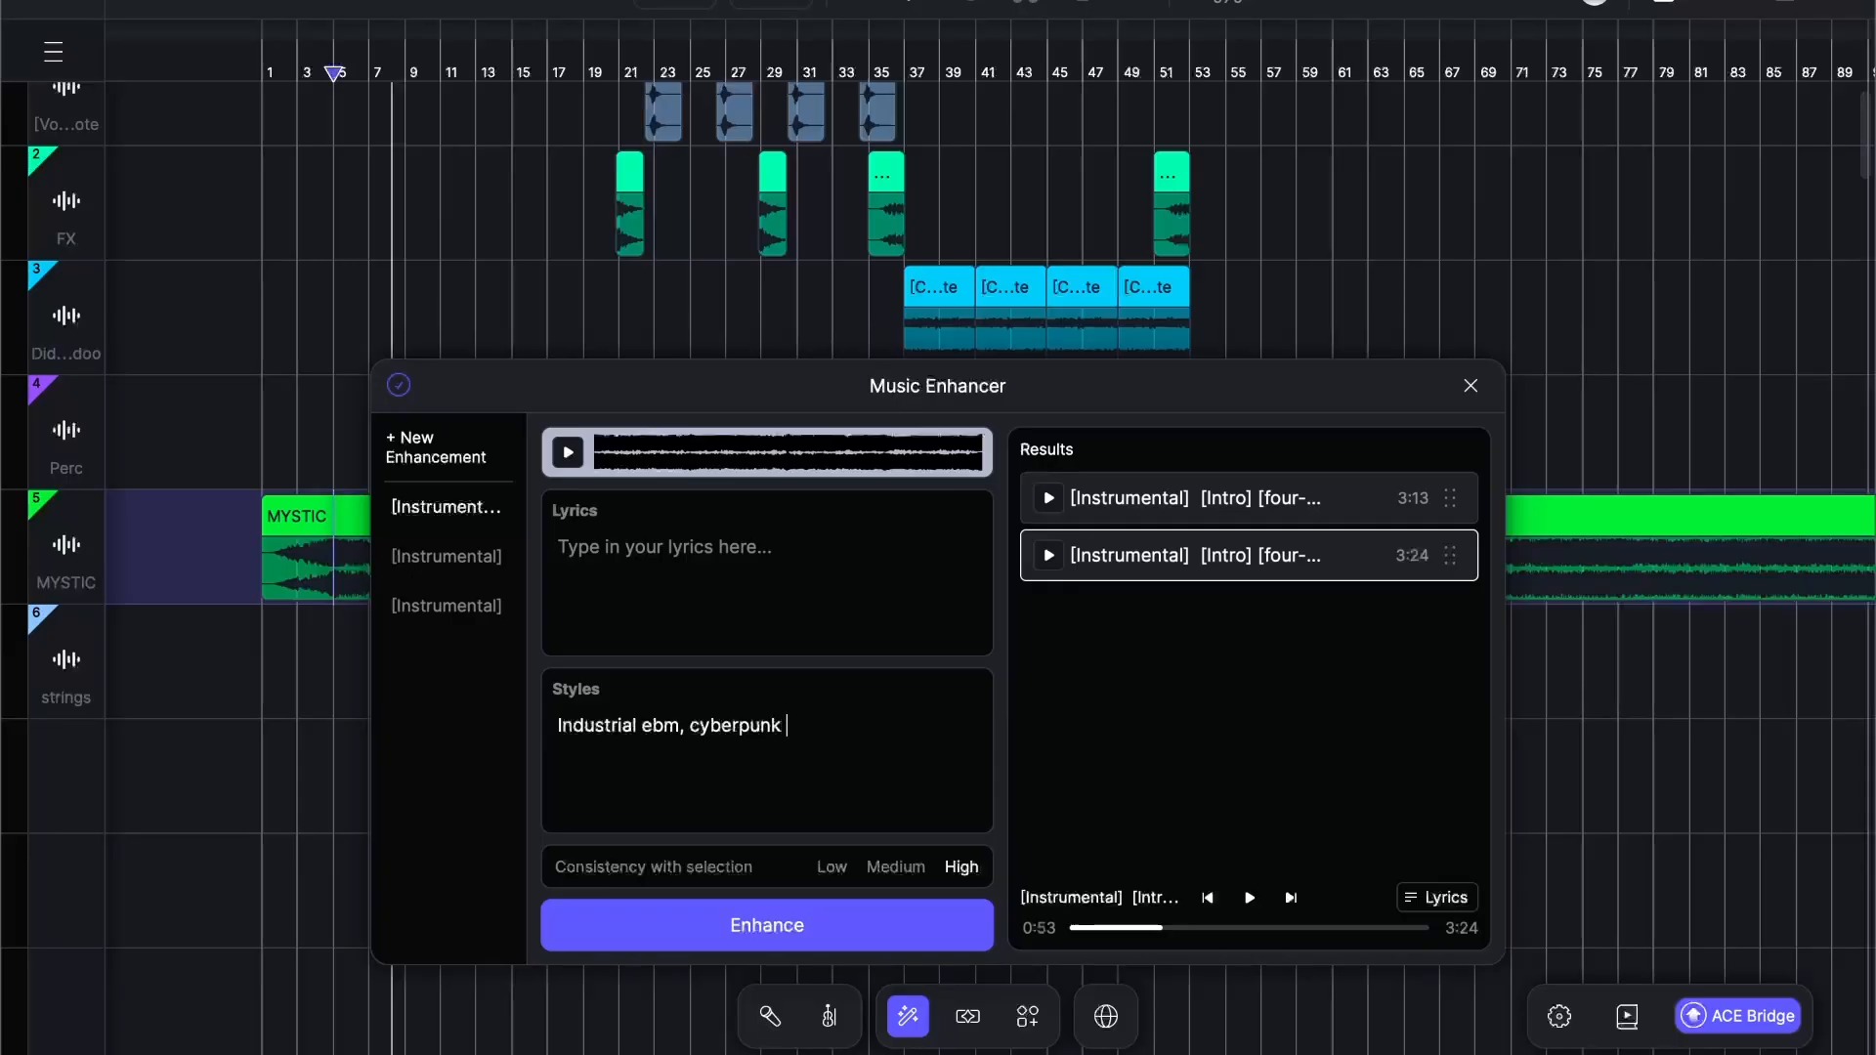
type(" synthbass, metallic abrasive")
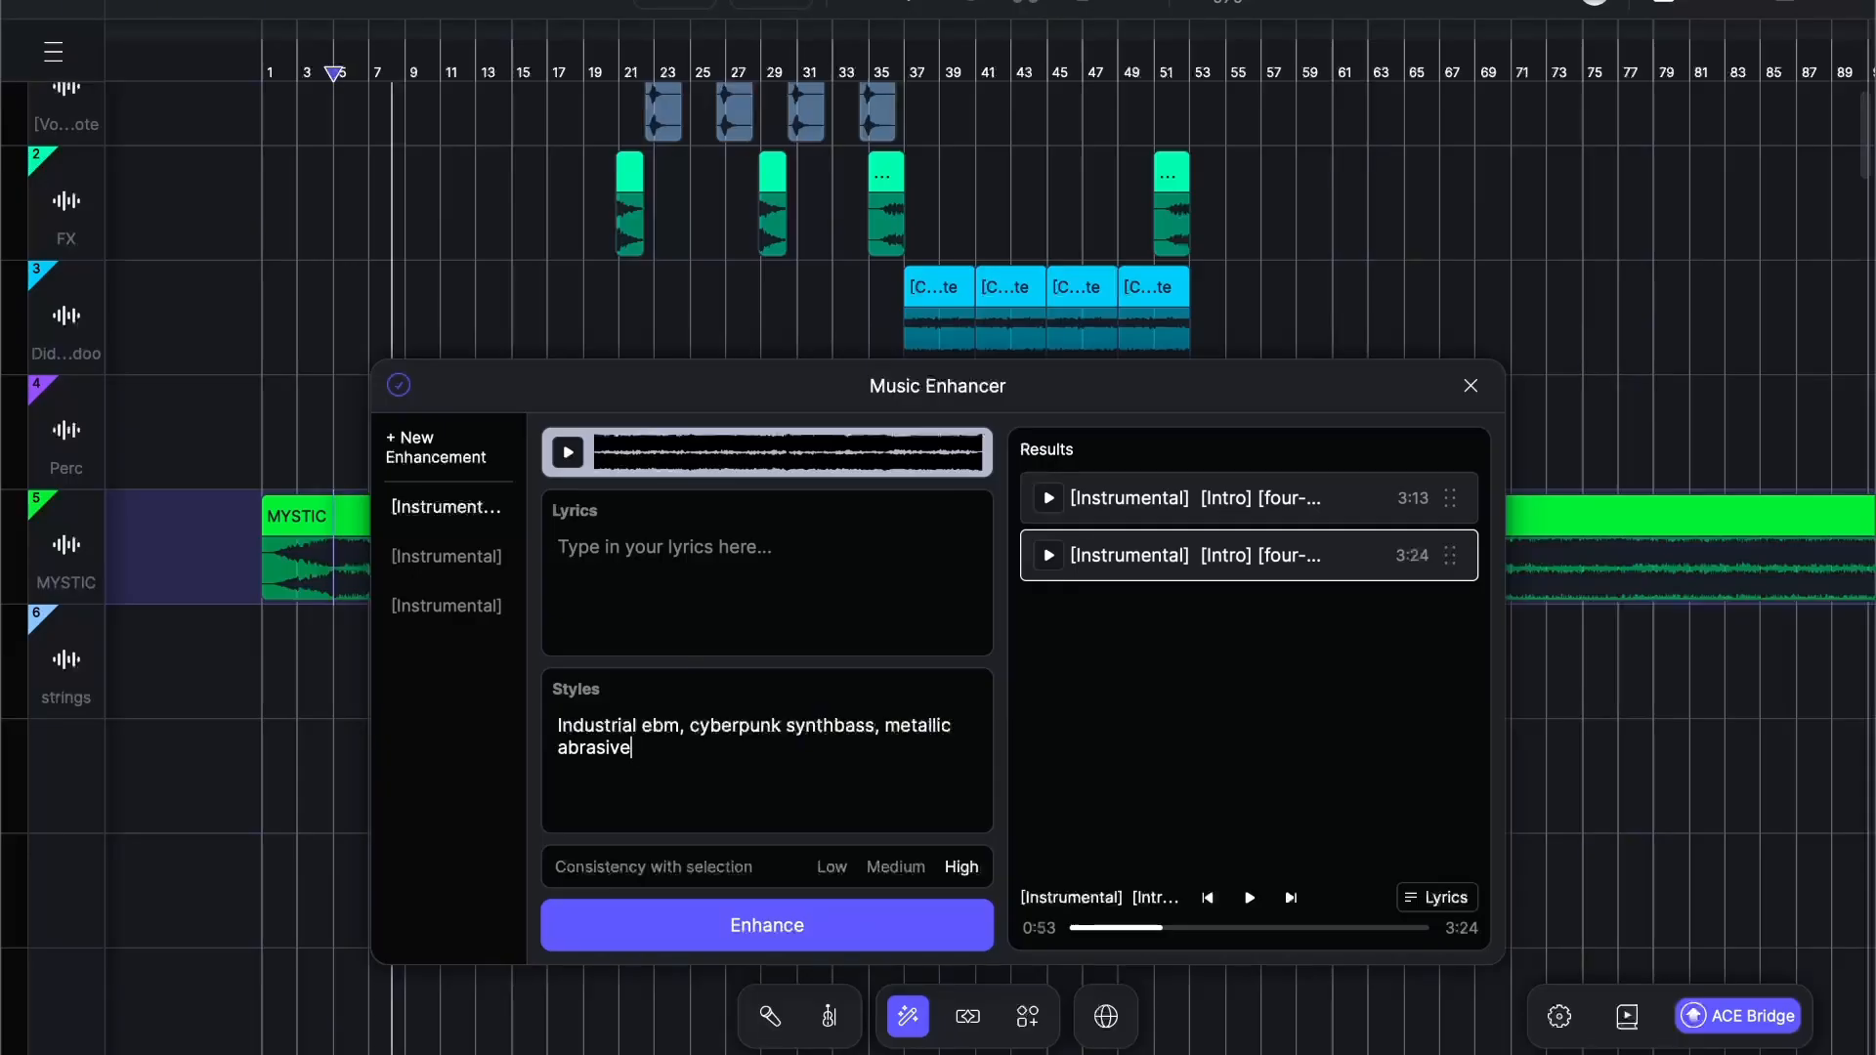
type(" textures, goth clib vibes")
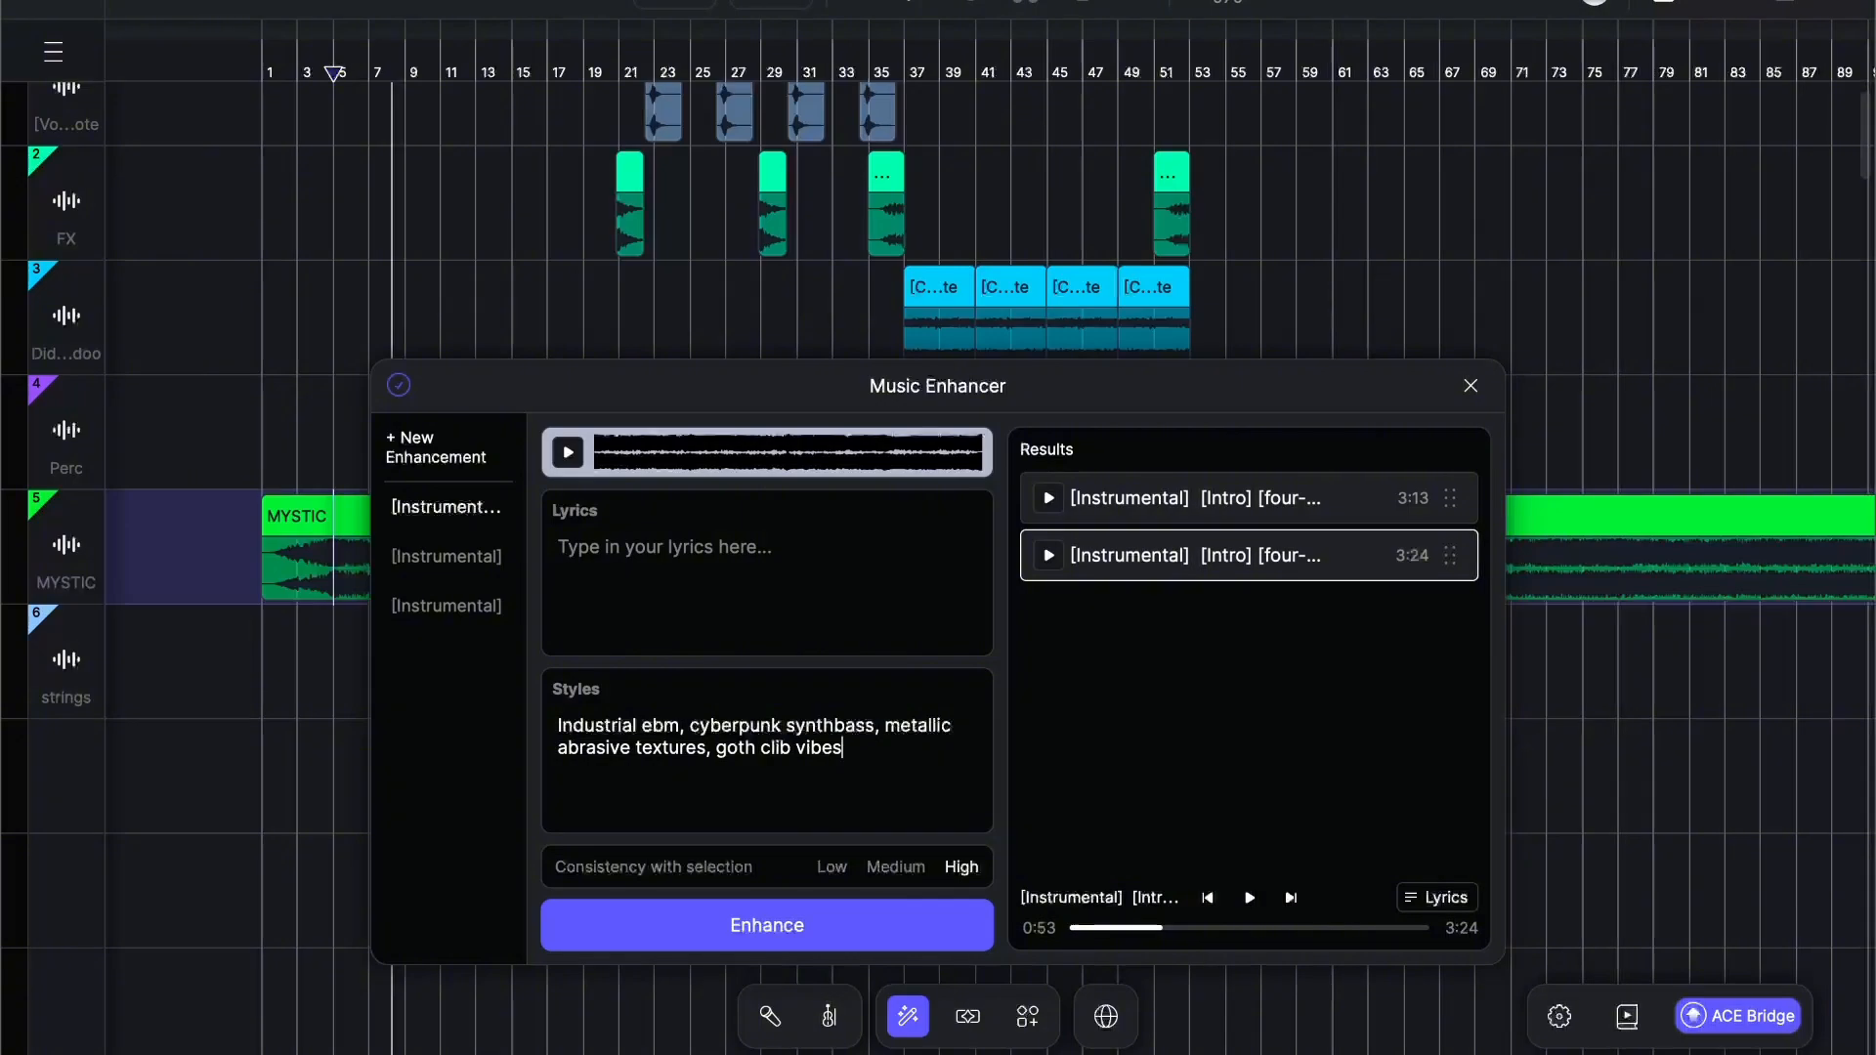
left_click(826, 925)
Step: Place the 3:24 enhancement result on a new track below strings, starting at bar 72
left_click_drag(1328, 672, 1531, 777)
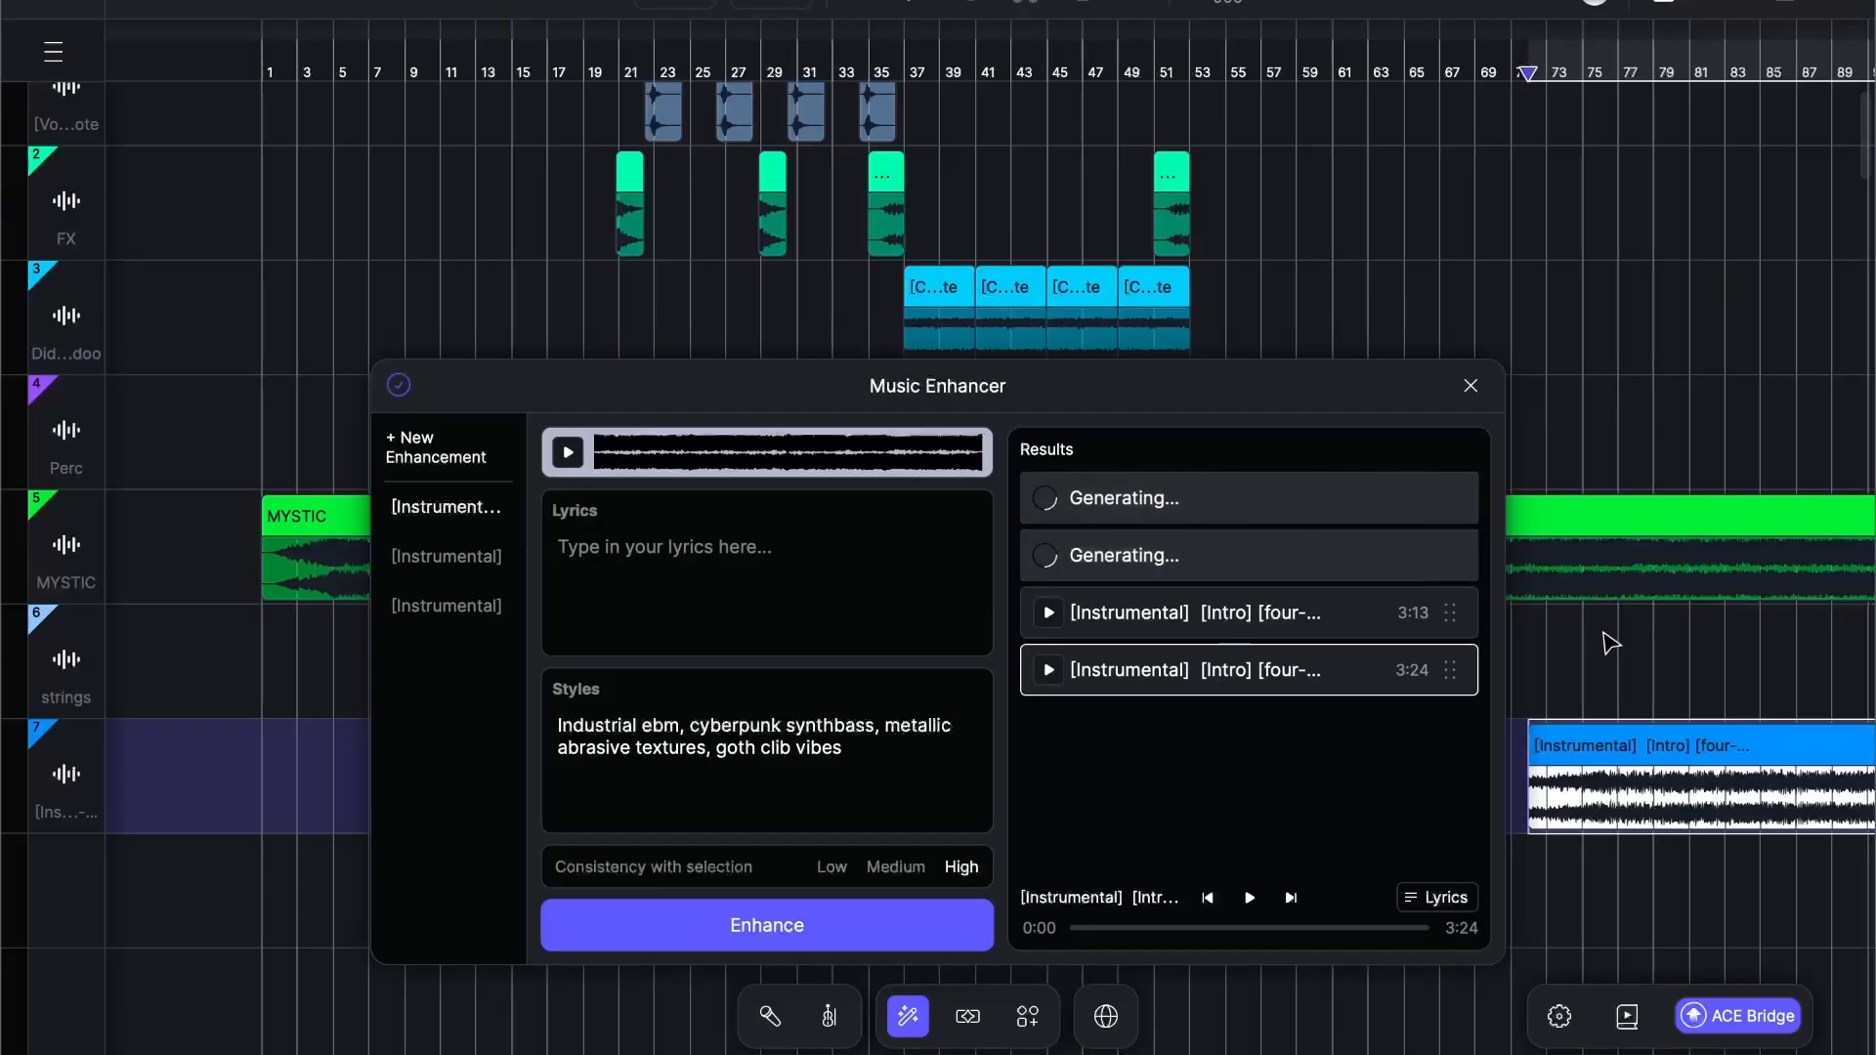
right_click(1611, 642)
mouse_move(1664, 151)
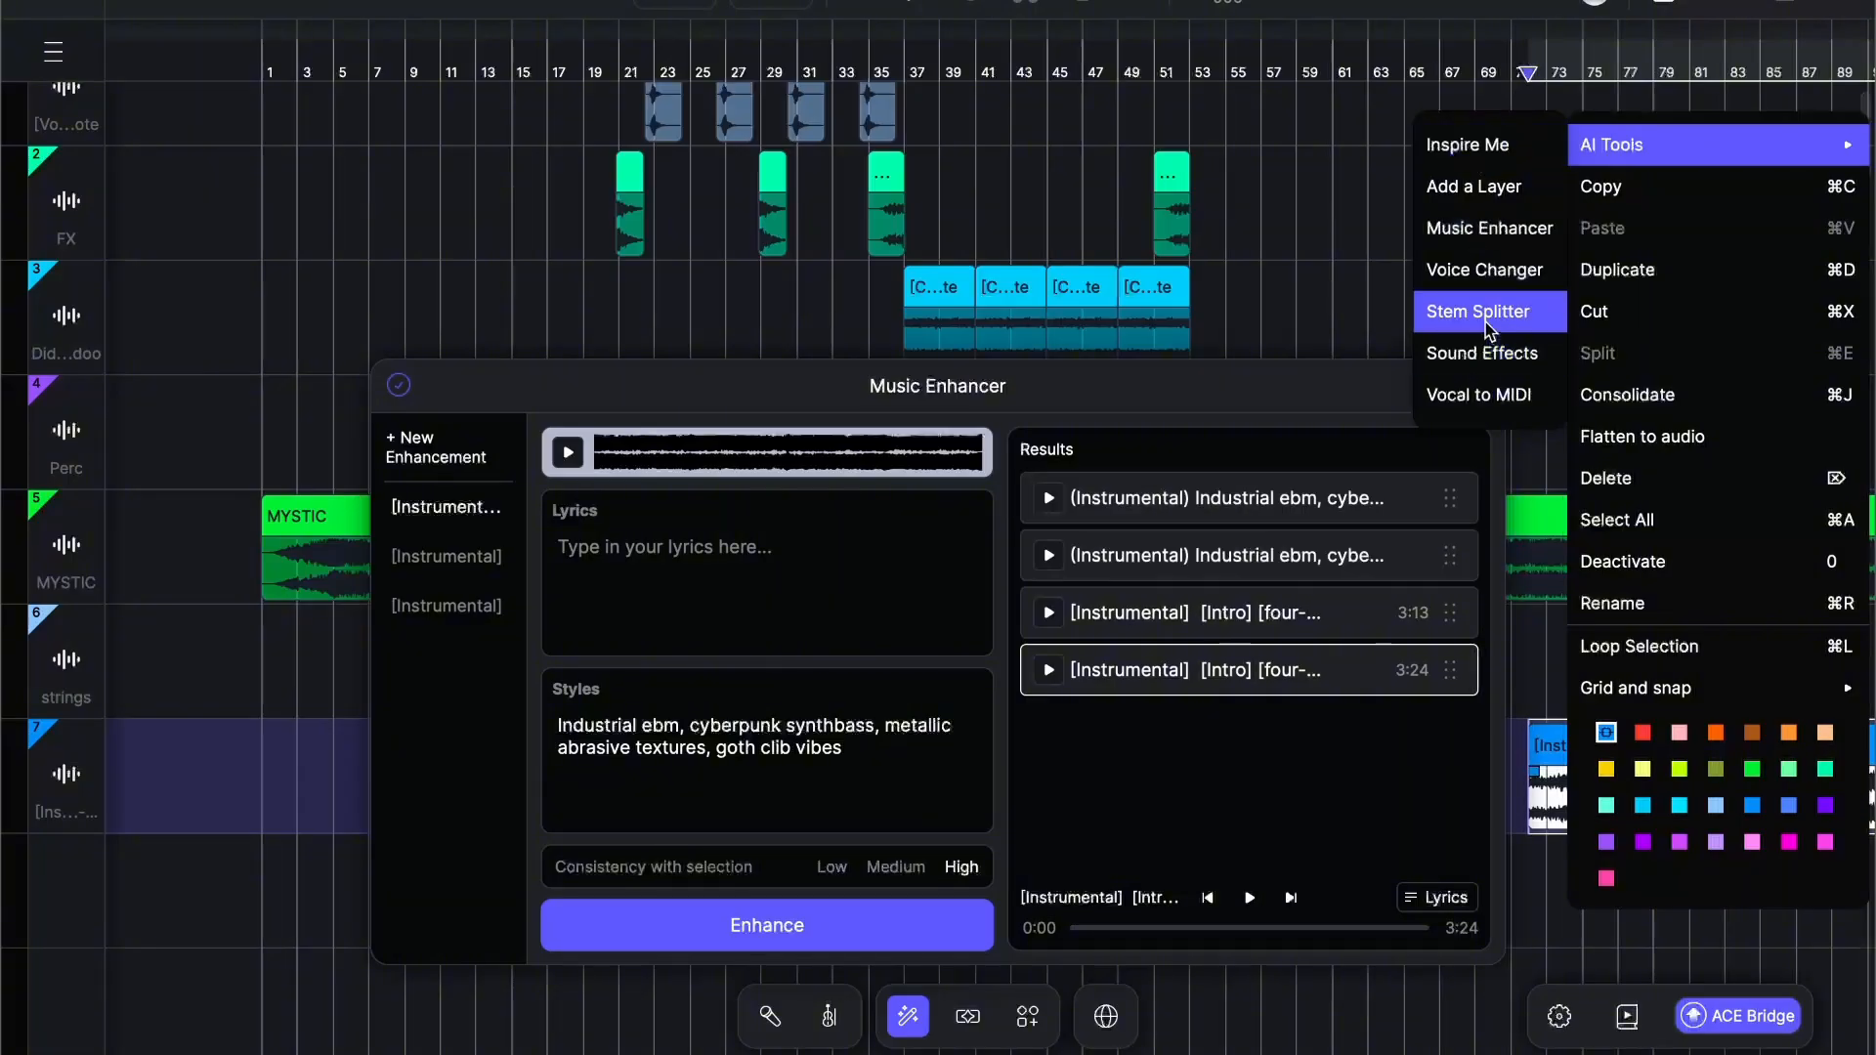
left_click(1534, 677)
Step: Split the instrumental clip placed at bar 72 with Stem Splitter, using the Professional: 6 stems option
right_click(1662, 743)
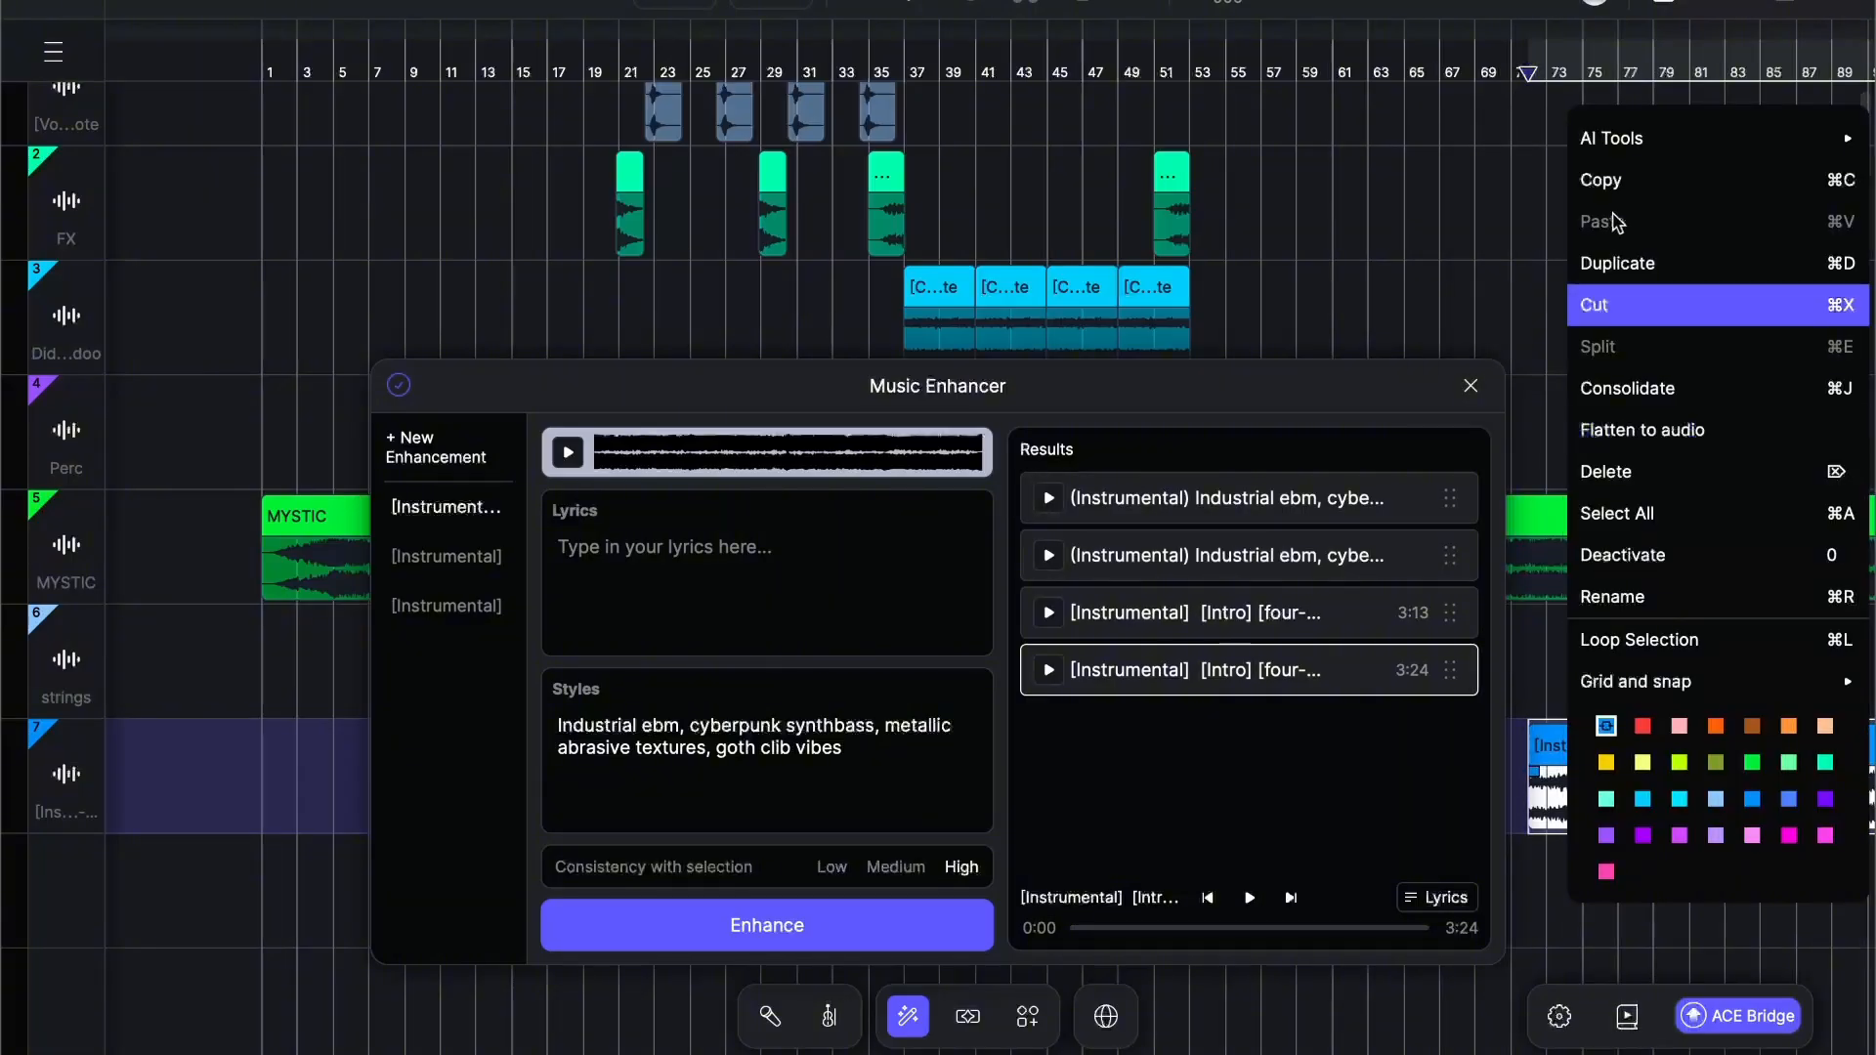
mouse_move(1664, 146)
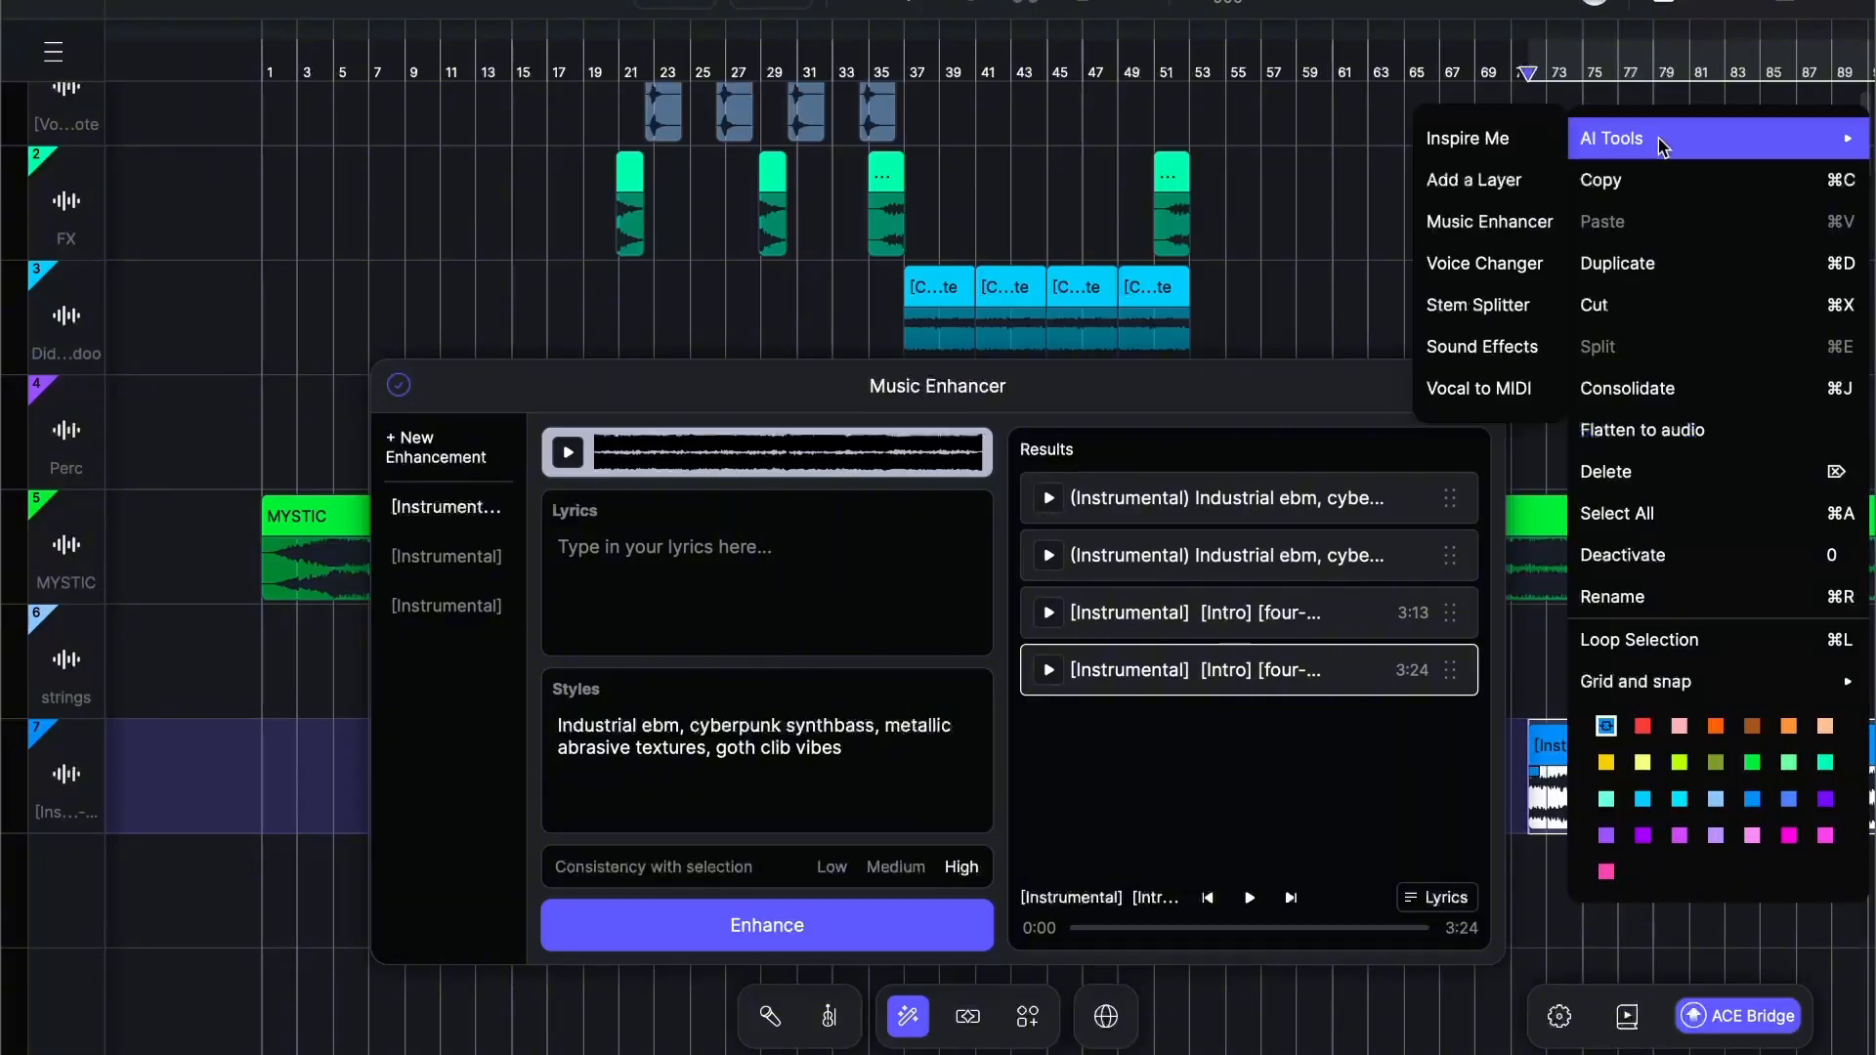
left_click(1511, 305)
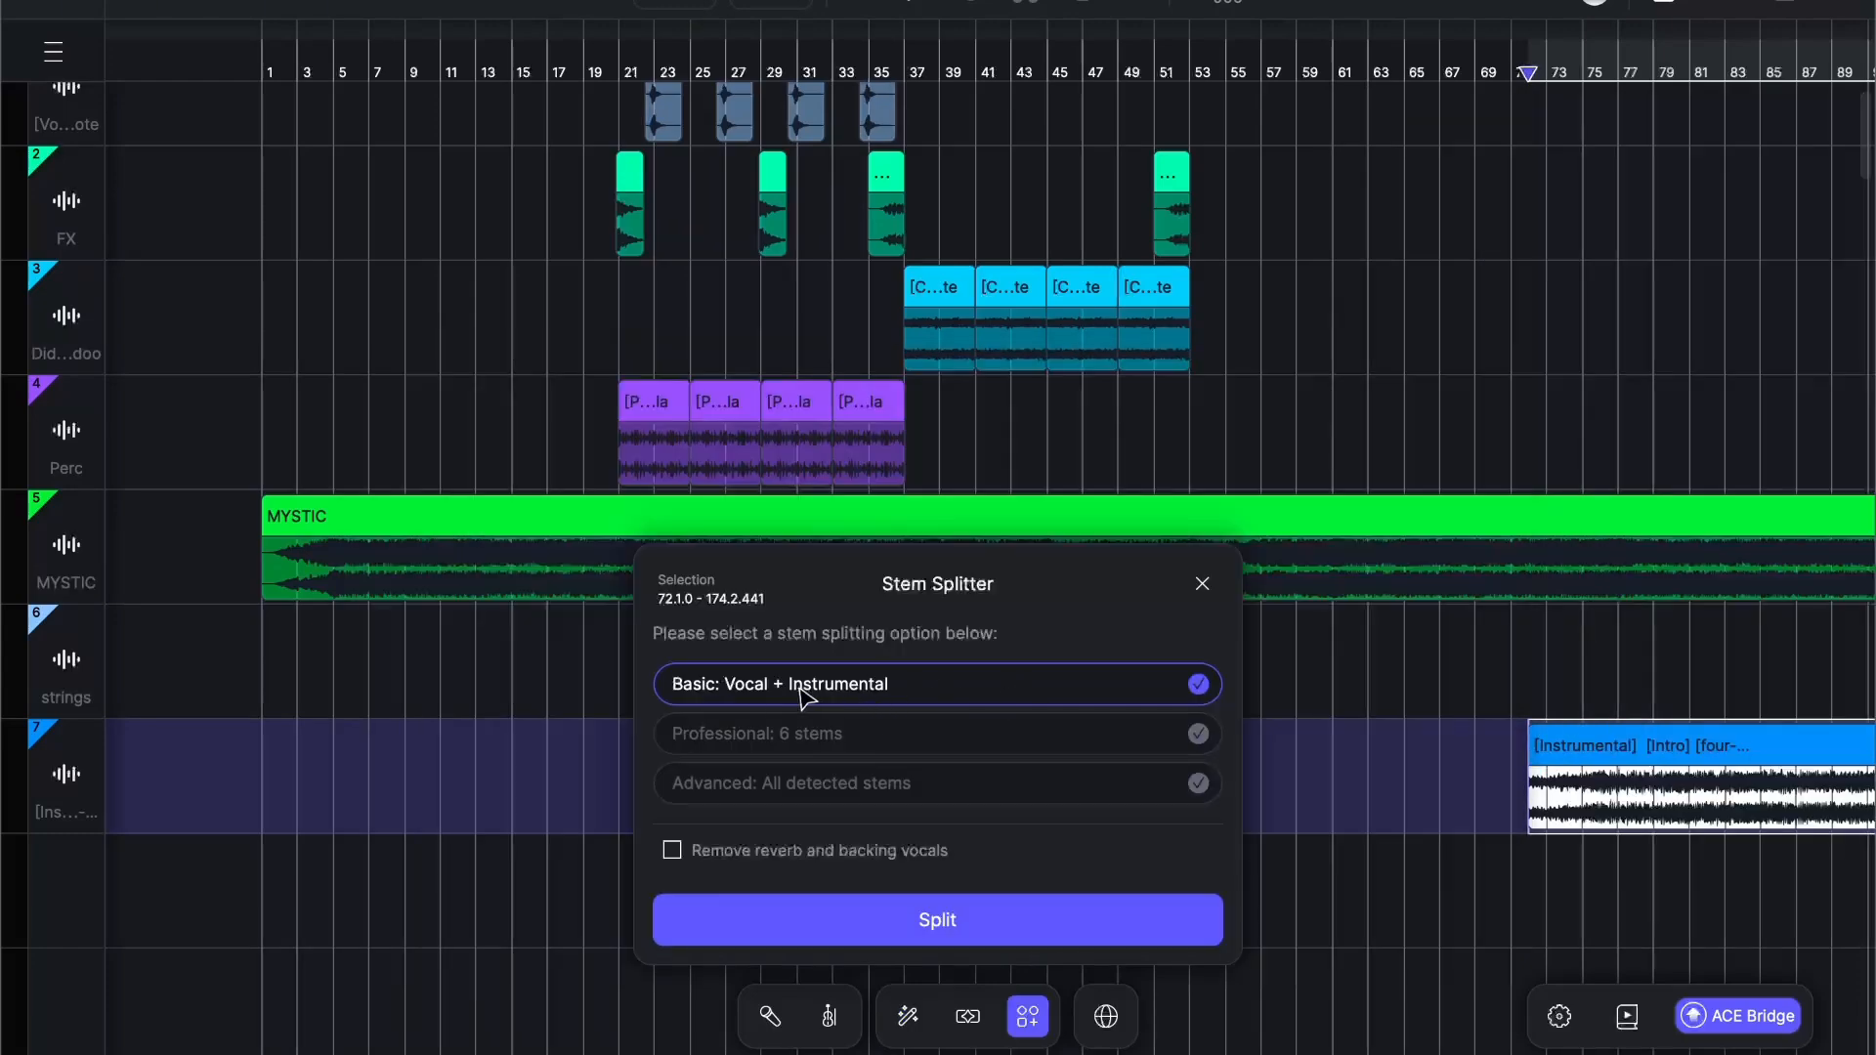
left_click(1193, 736)
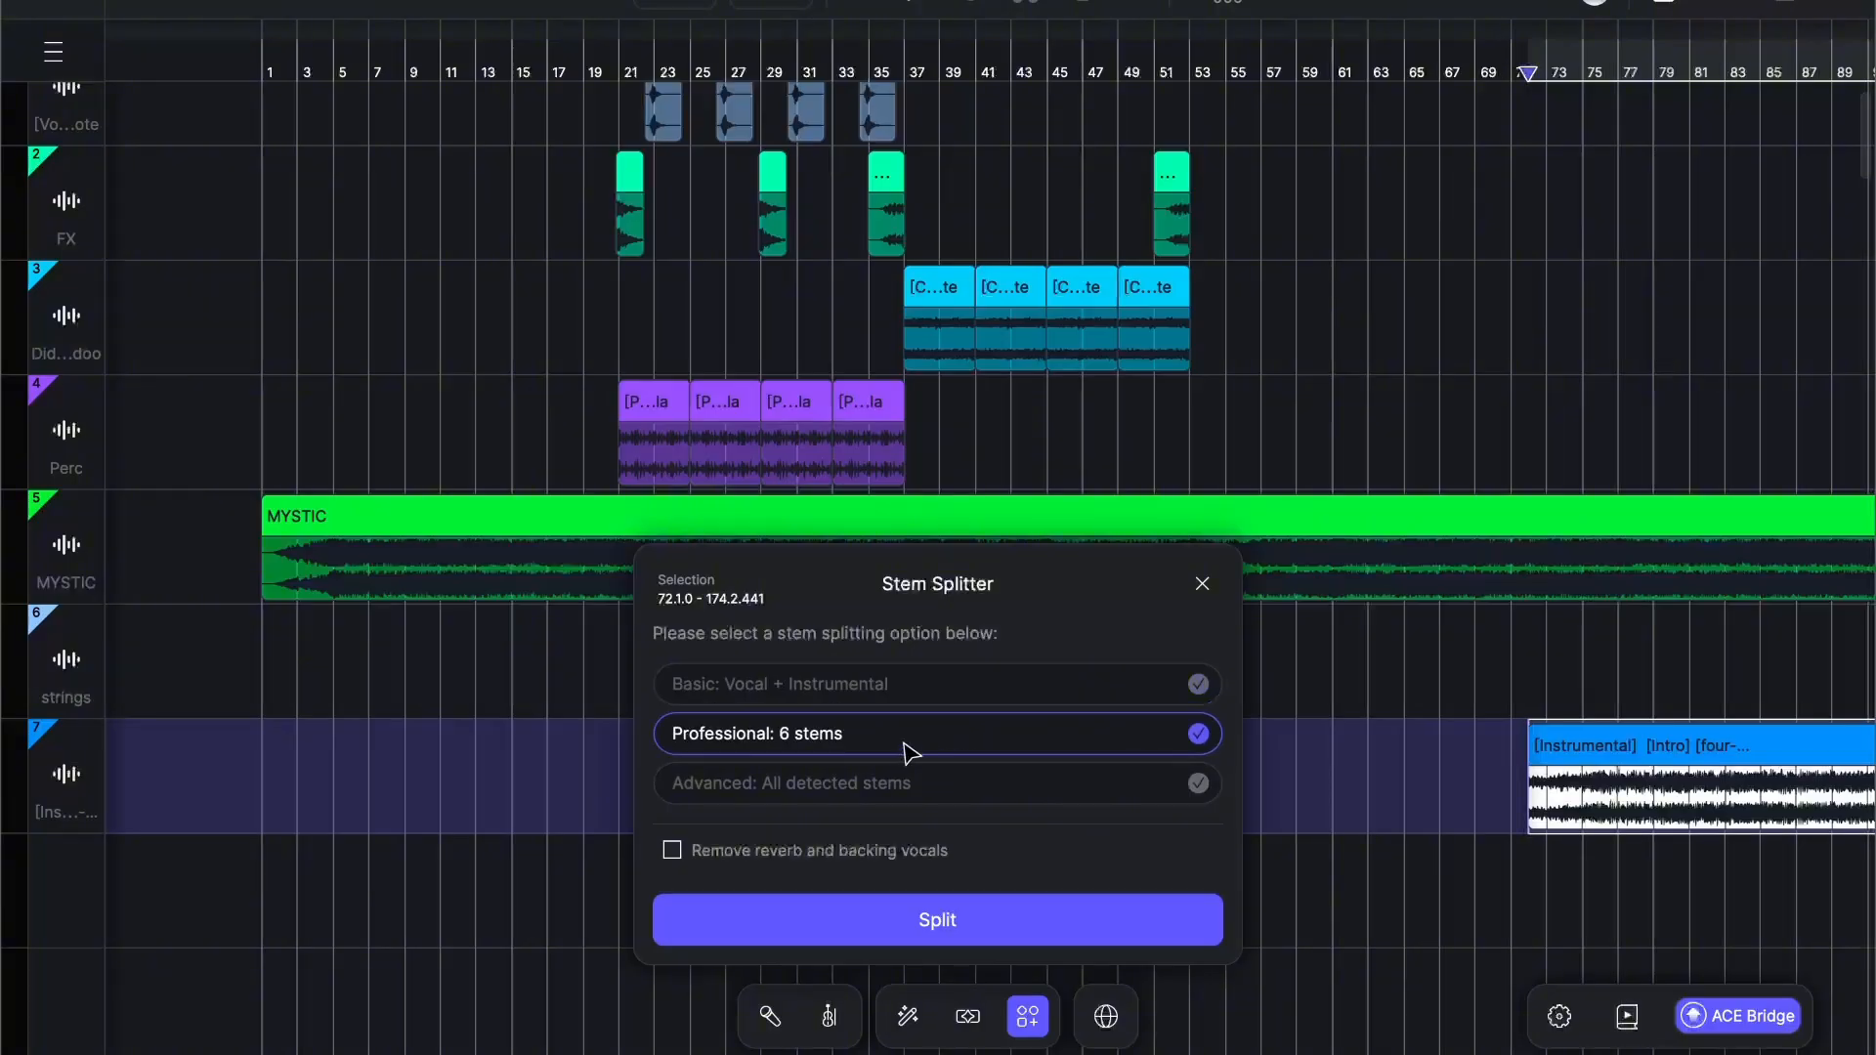
left_click(1210, 794)
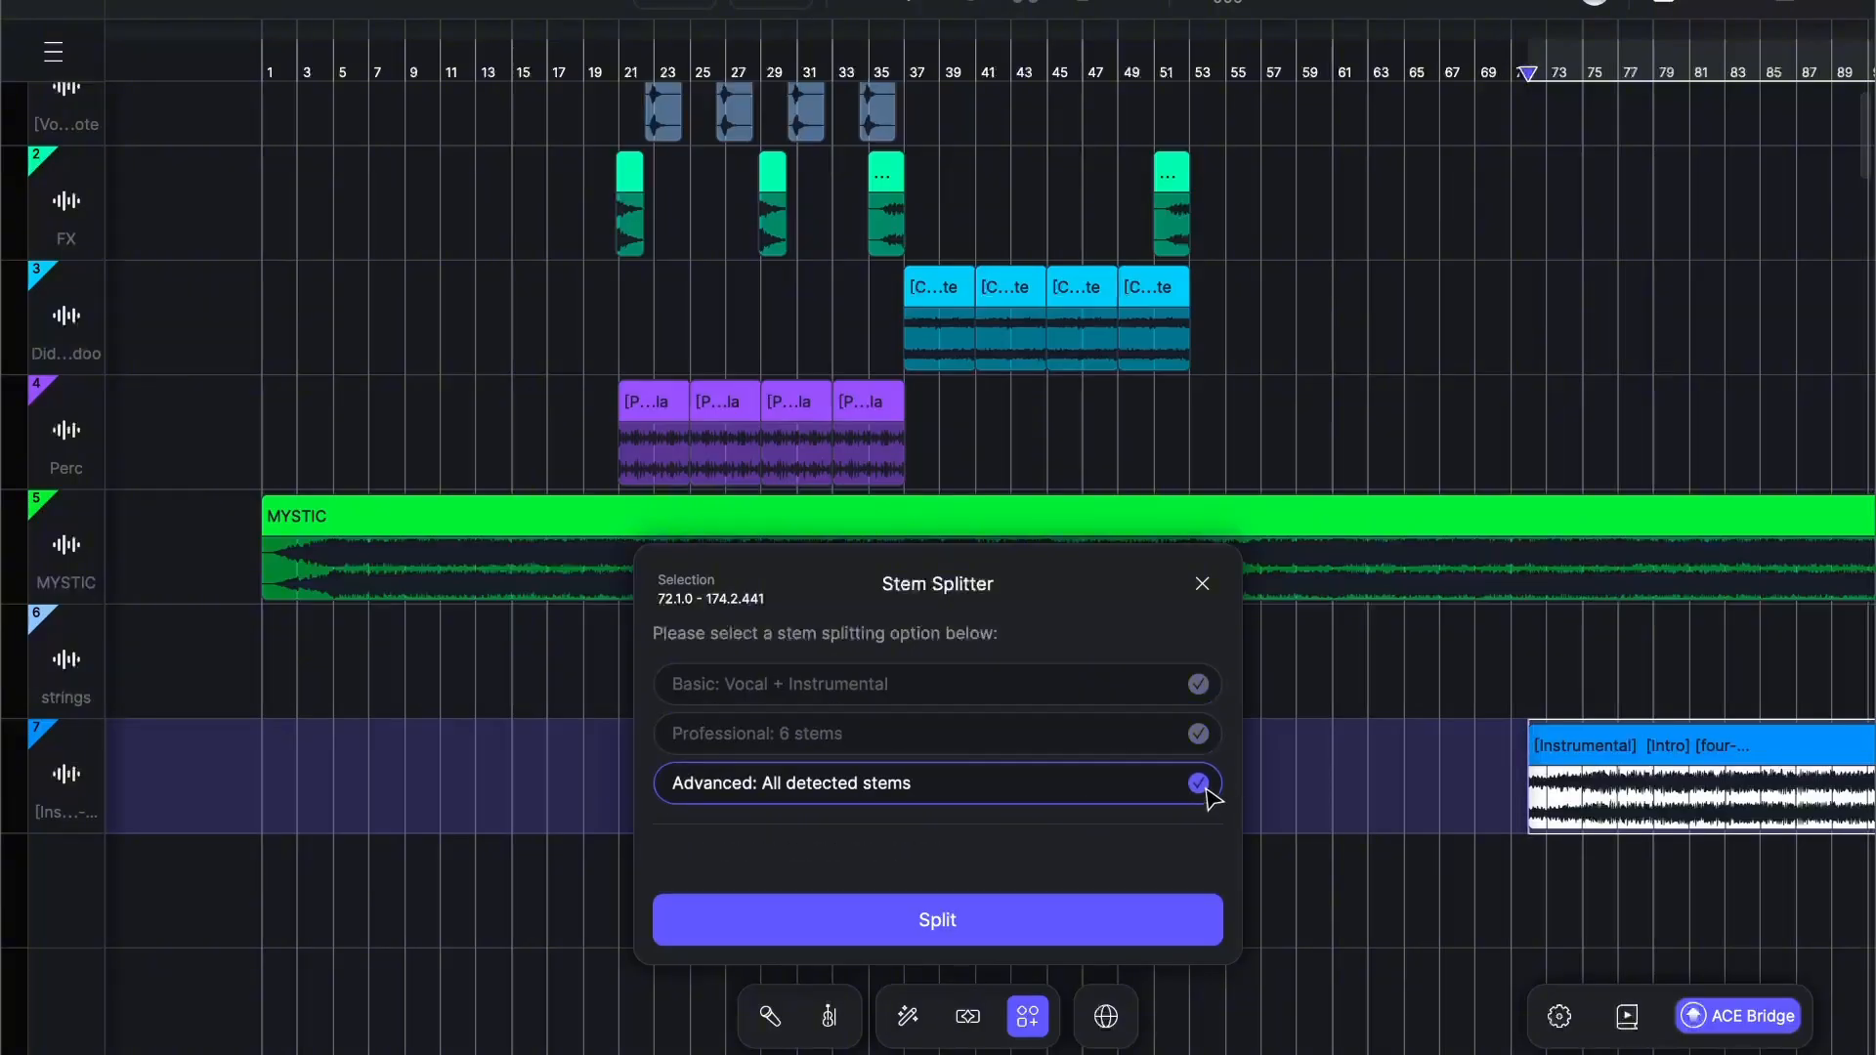
left_click(1199, 738)
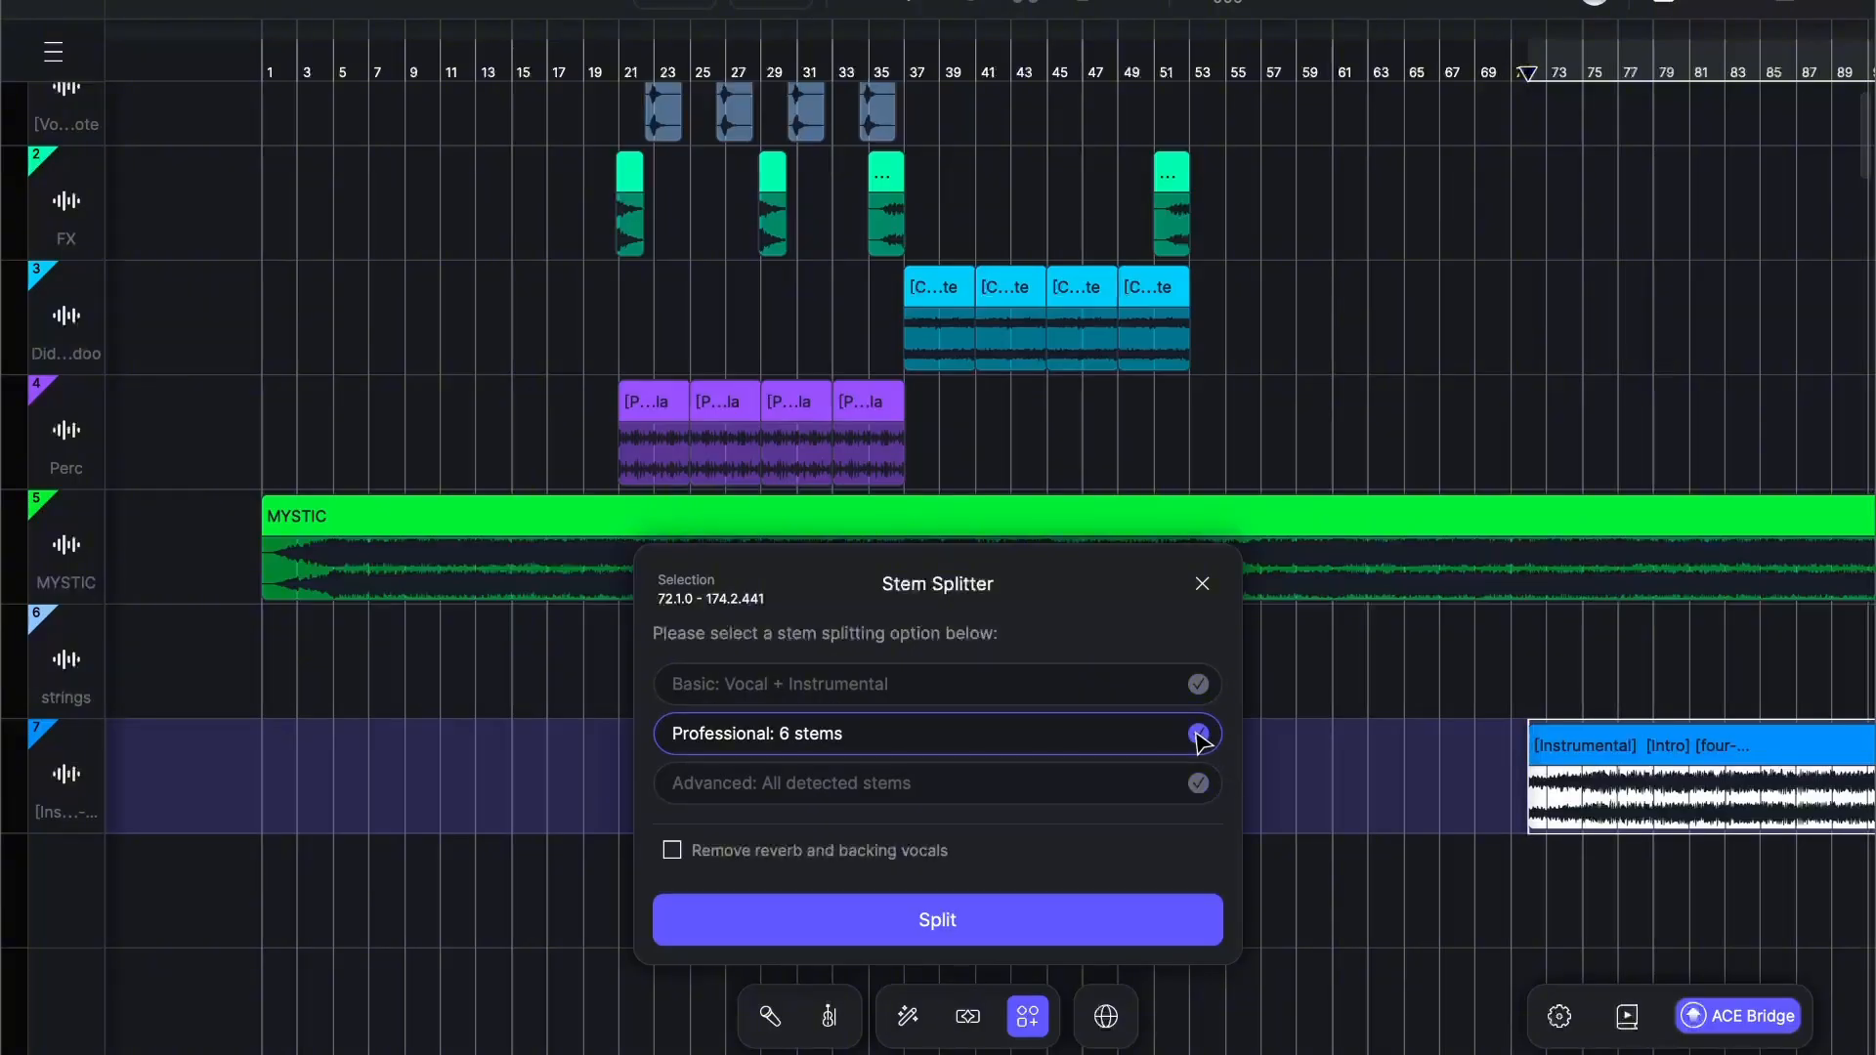
left_click(938, 921)
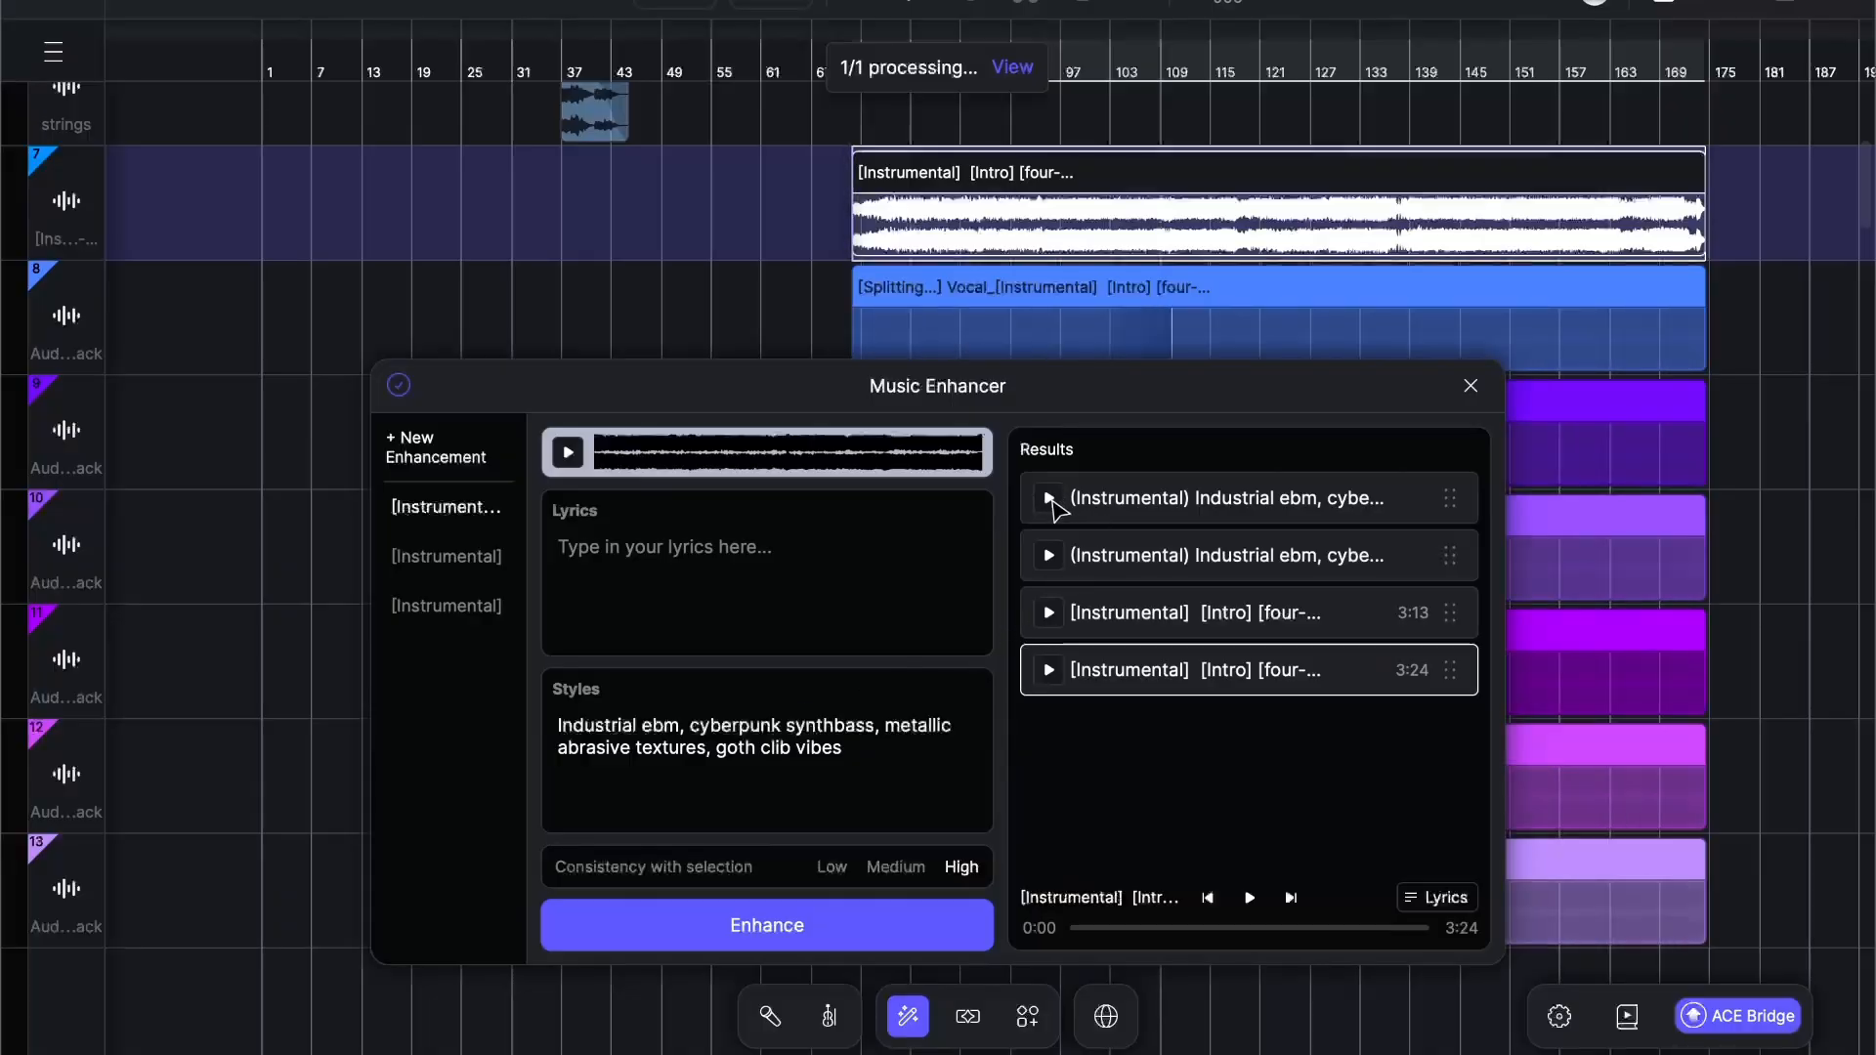
Step: Preview the first Industrial ebm result and review the Styles description it was generated from
left_click(1048, 498)
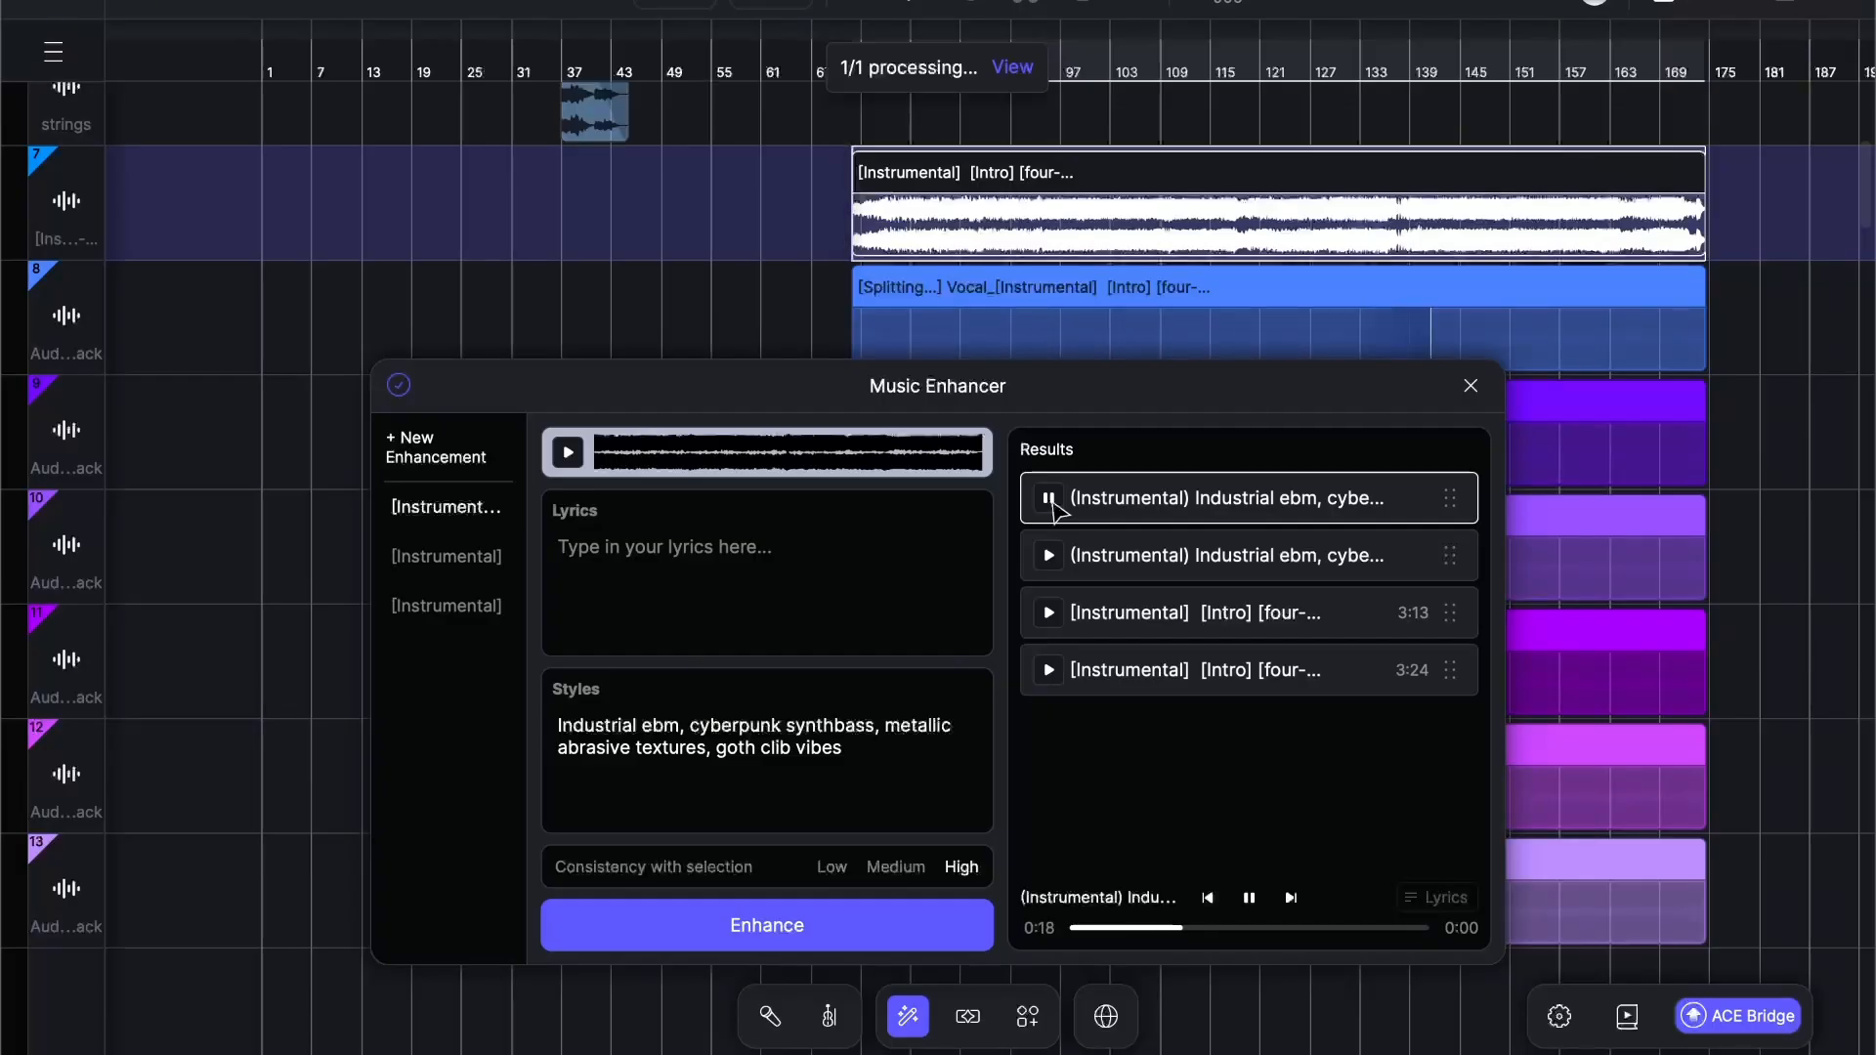
left_click(1048, 500)
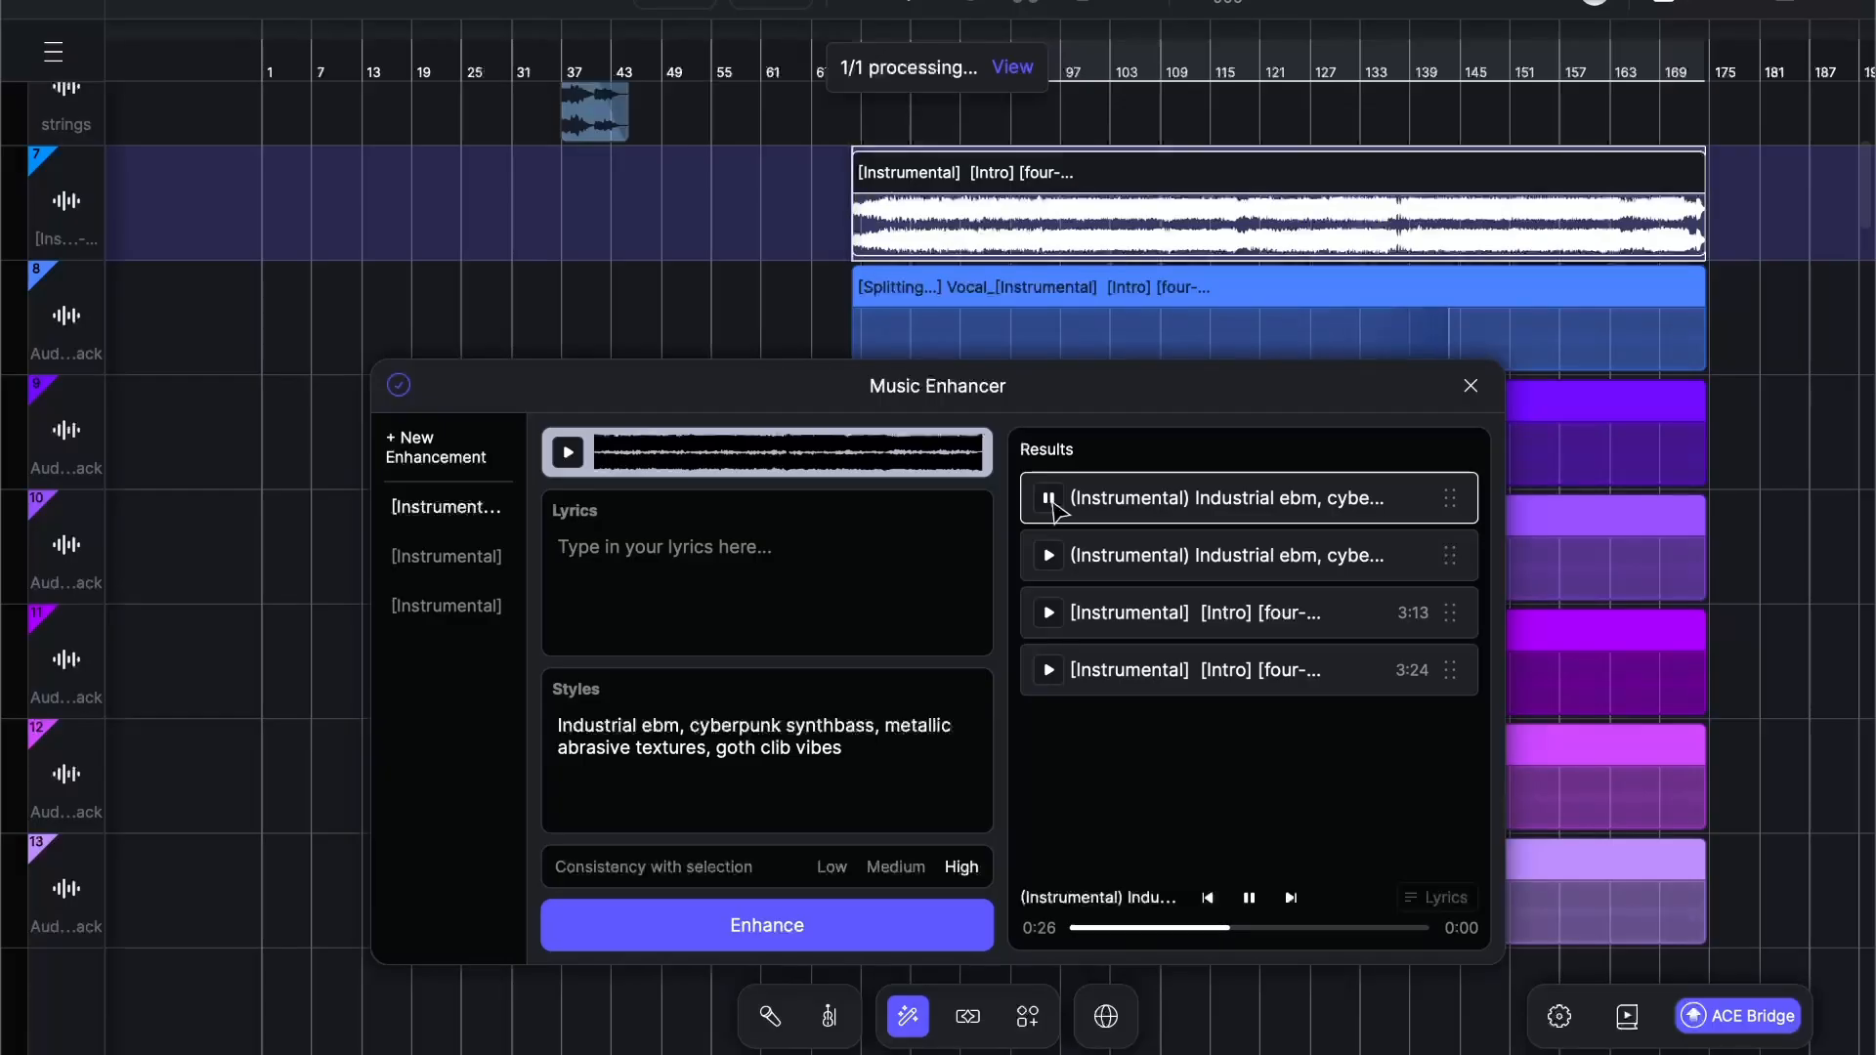
triple_click(528, 733)
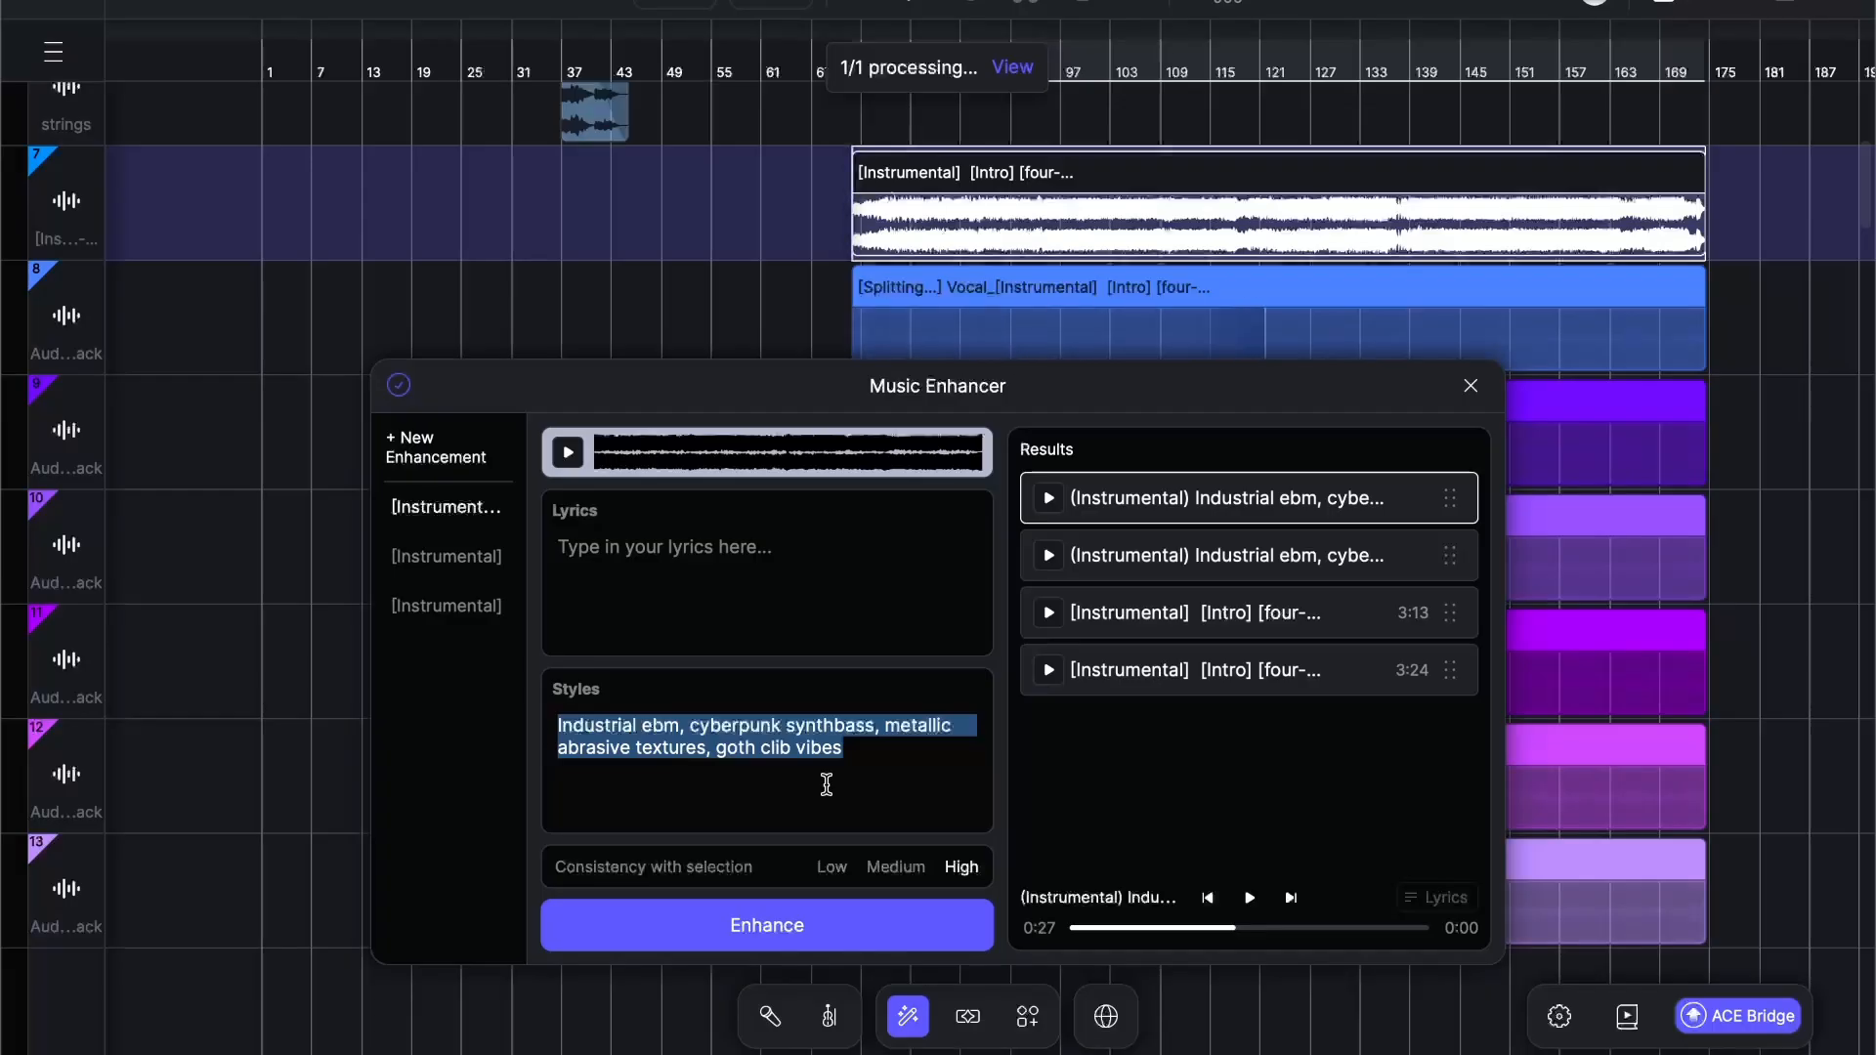
left_click(1250, 896)
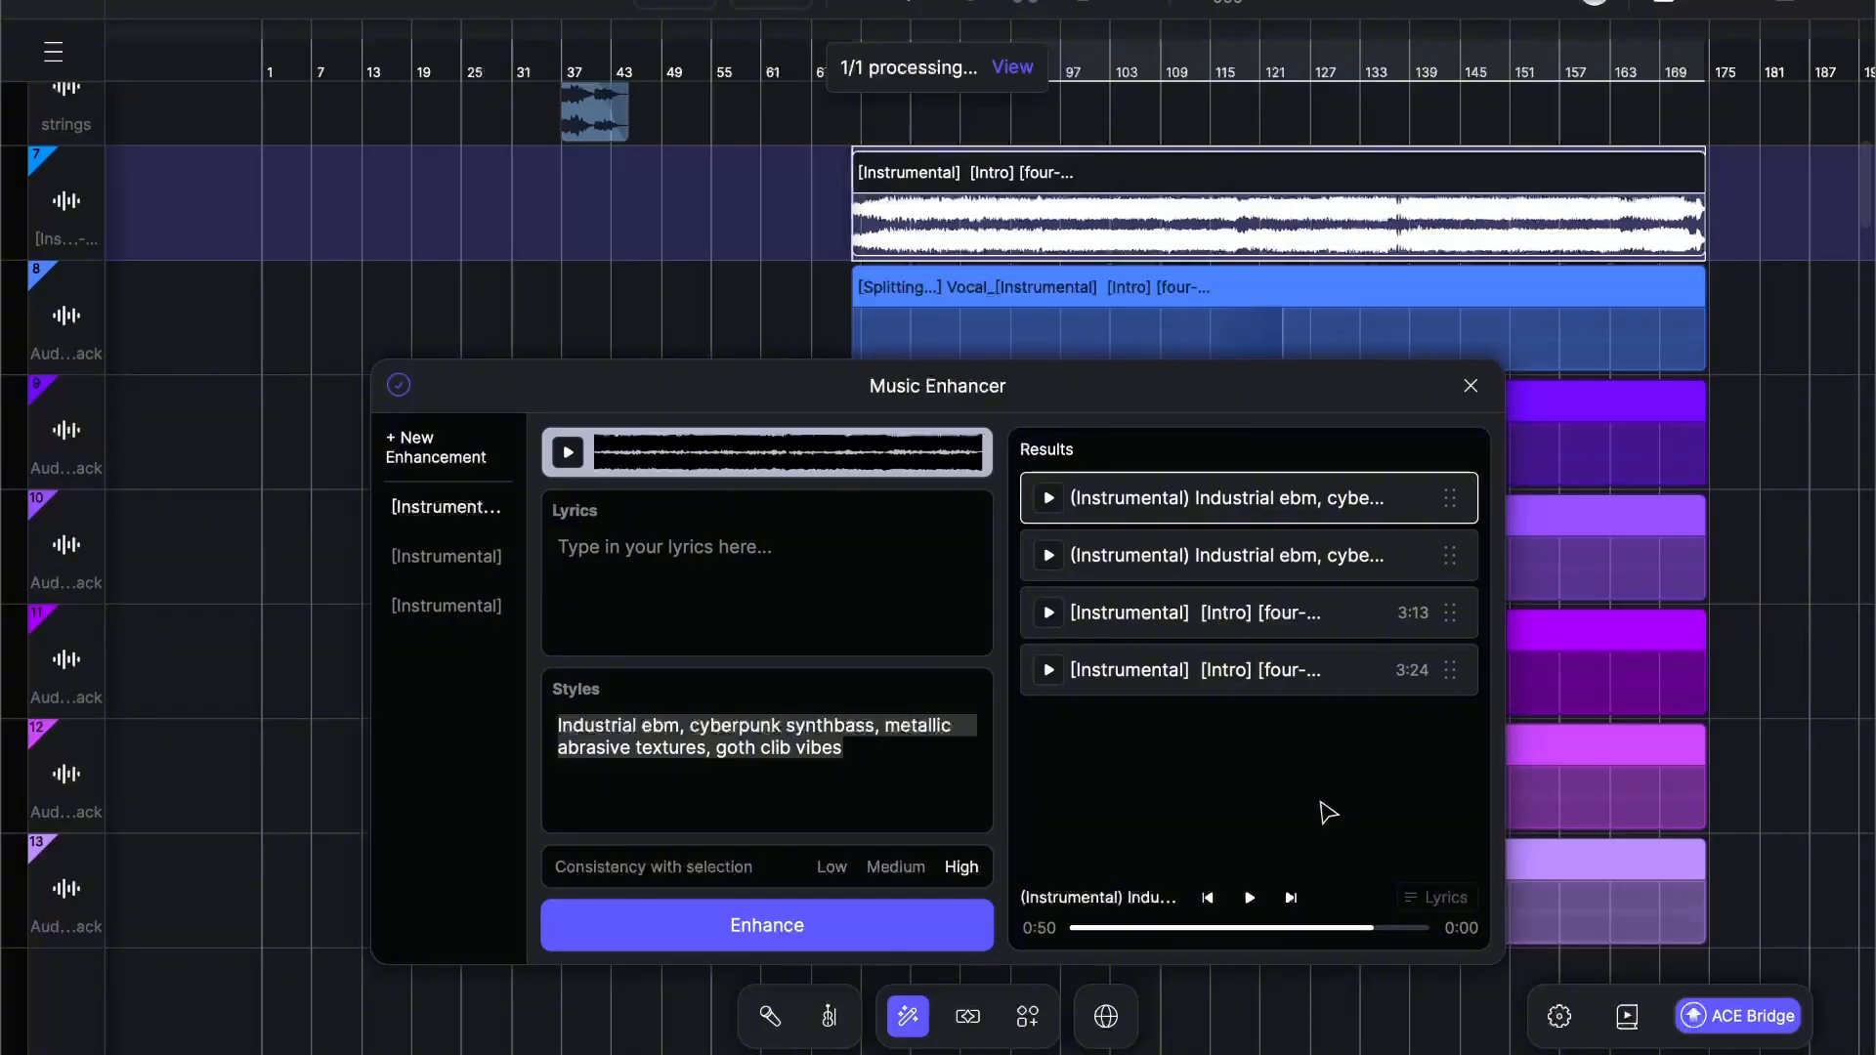
Step: Solo the Drums stem and audition it from bar 79 and again from bar 97
left_click(977, 308)
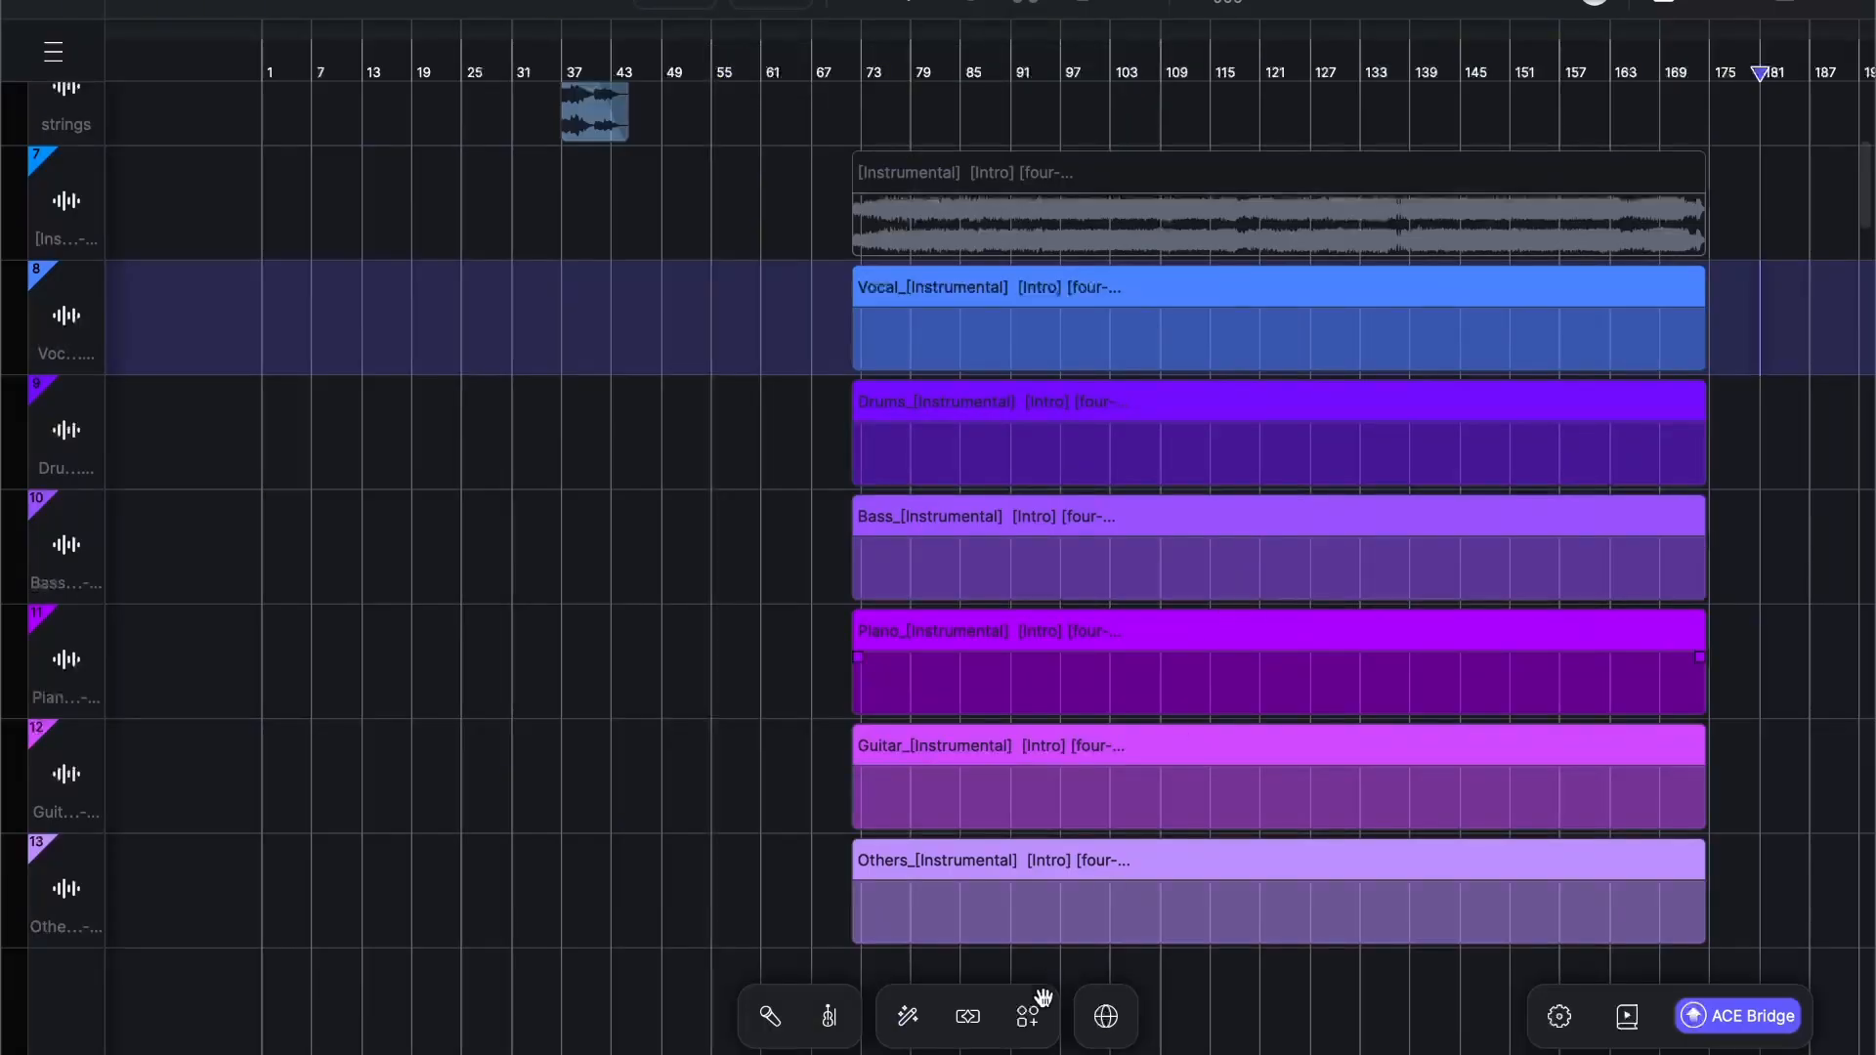
left_click(915, 347)
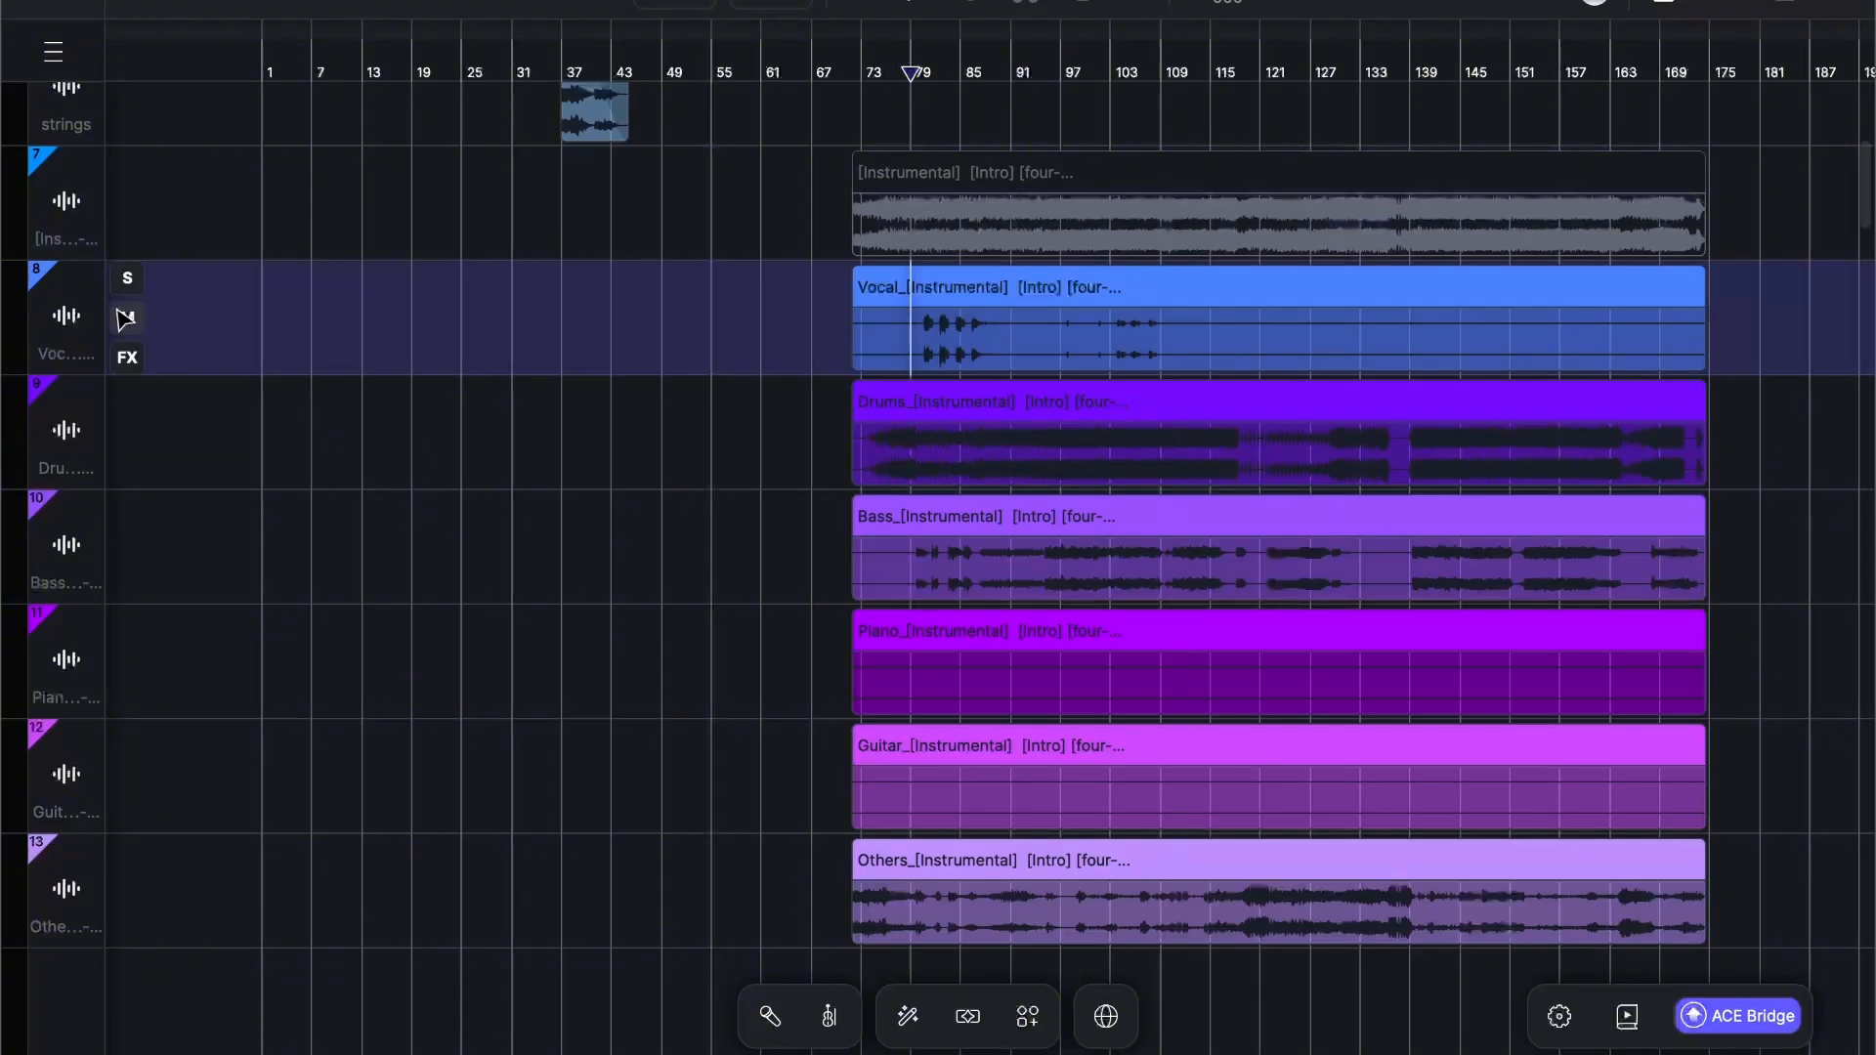
left_click(923, 476)
left_click(160, 453)
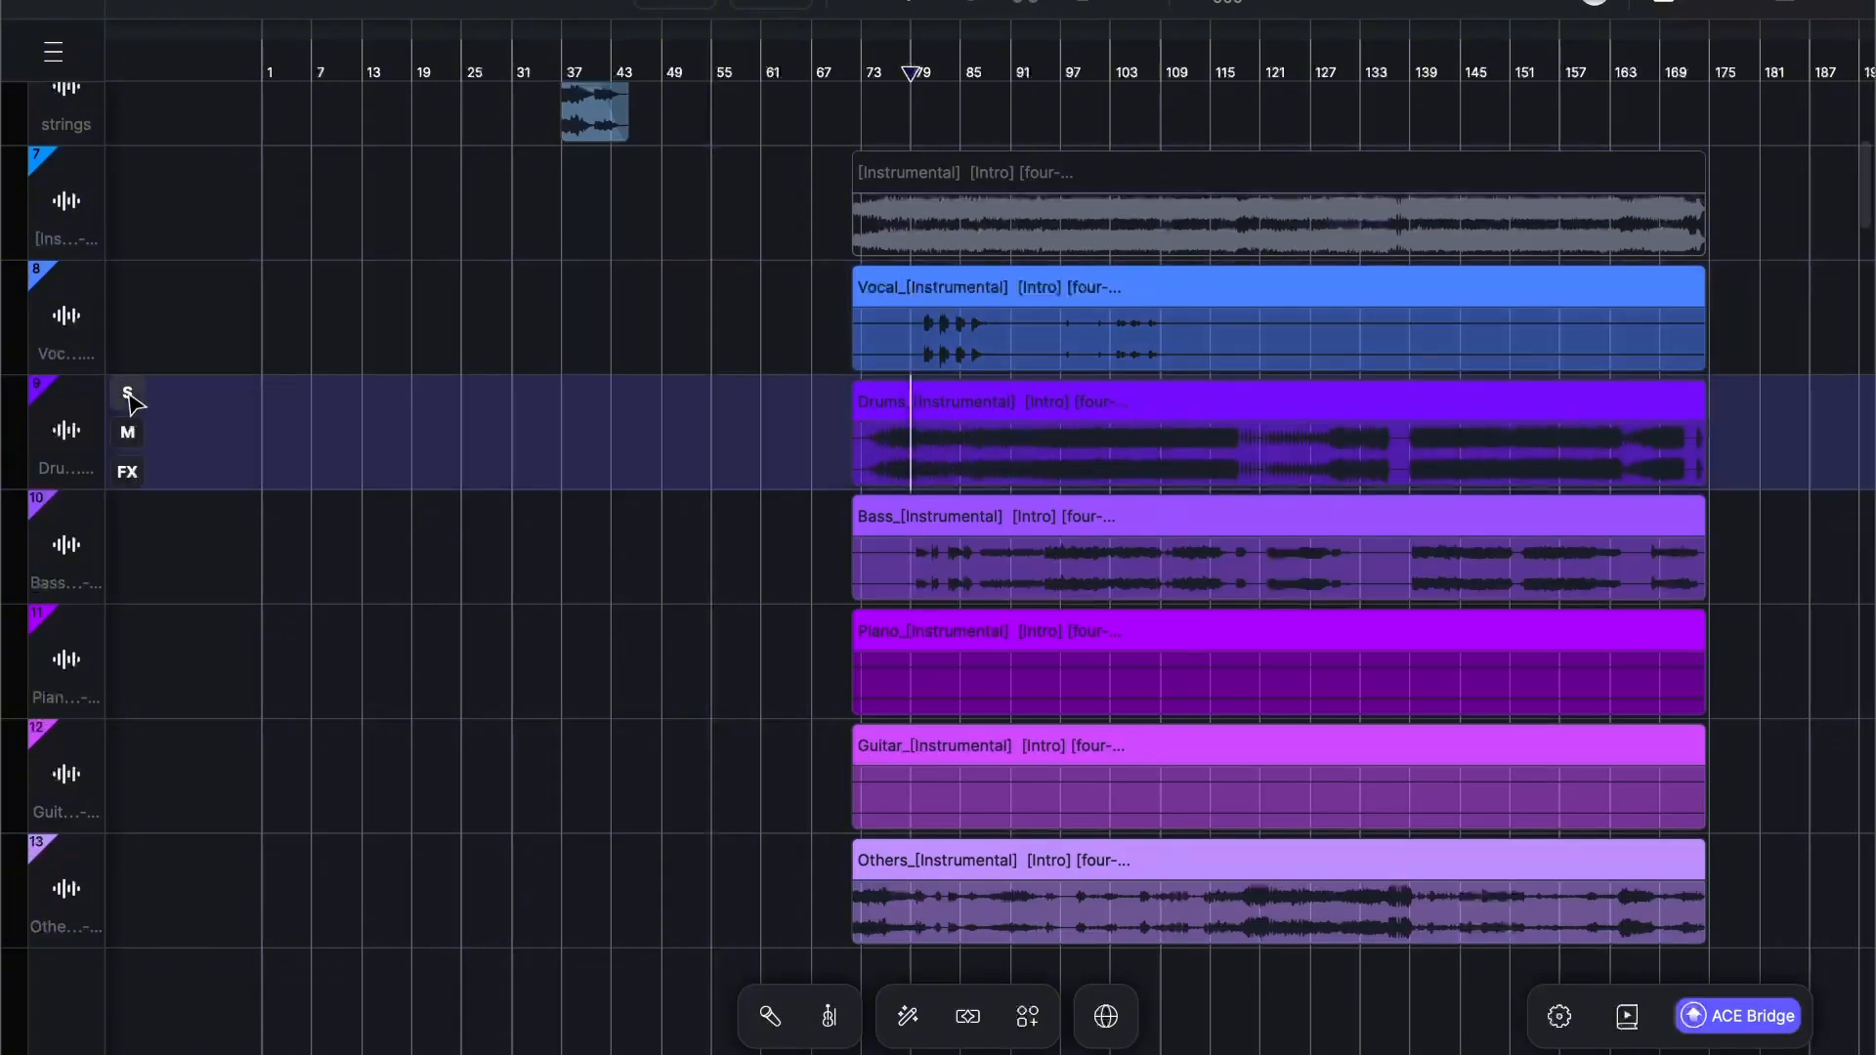
left_click(128, 394)
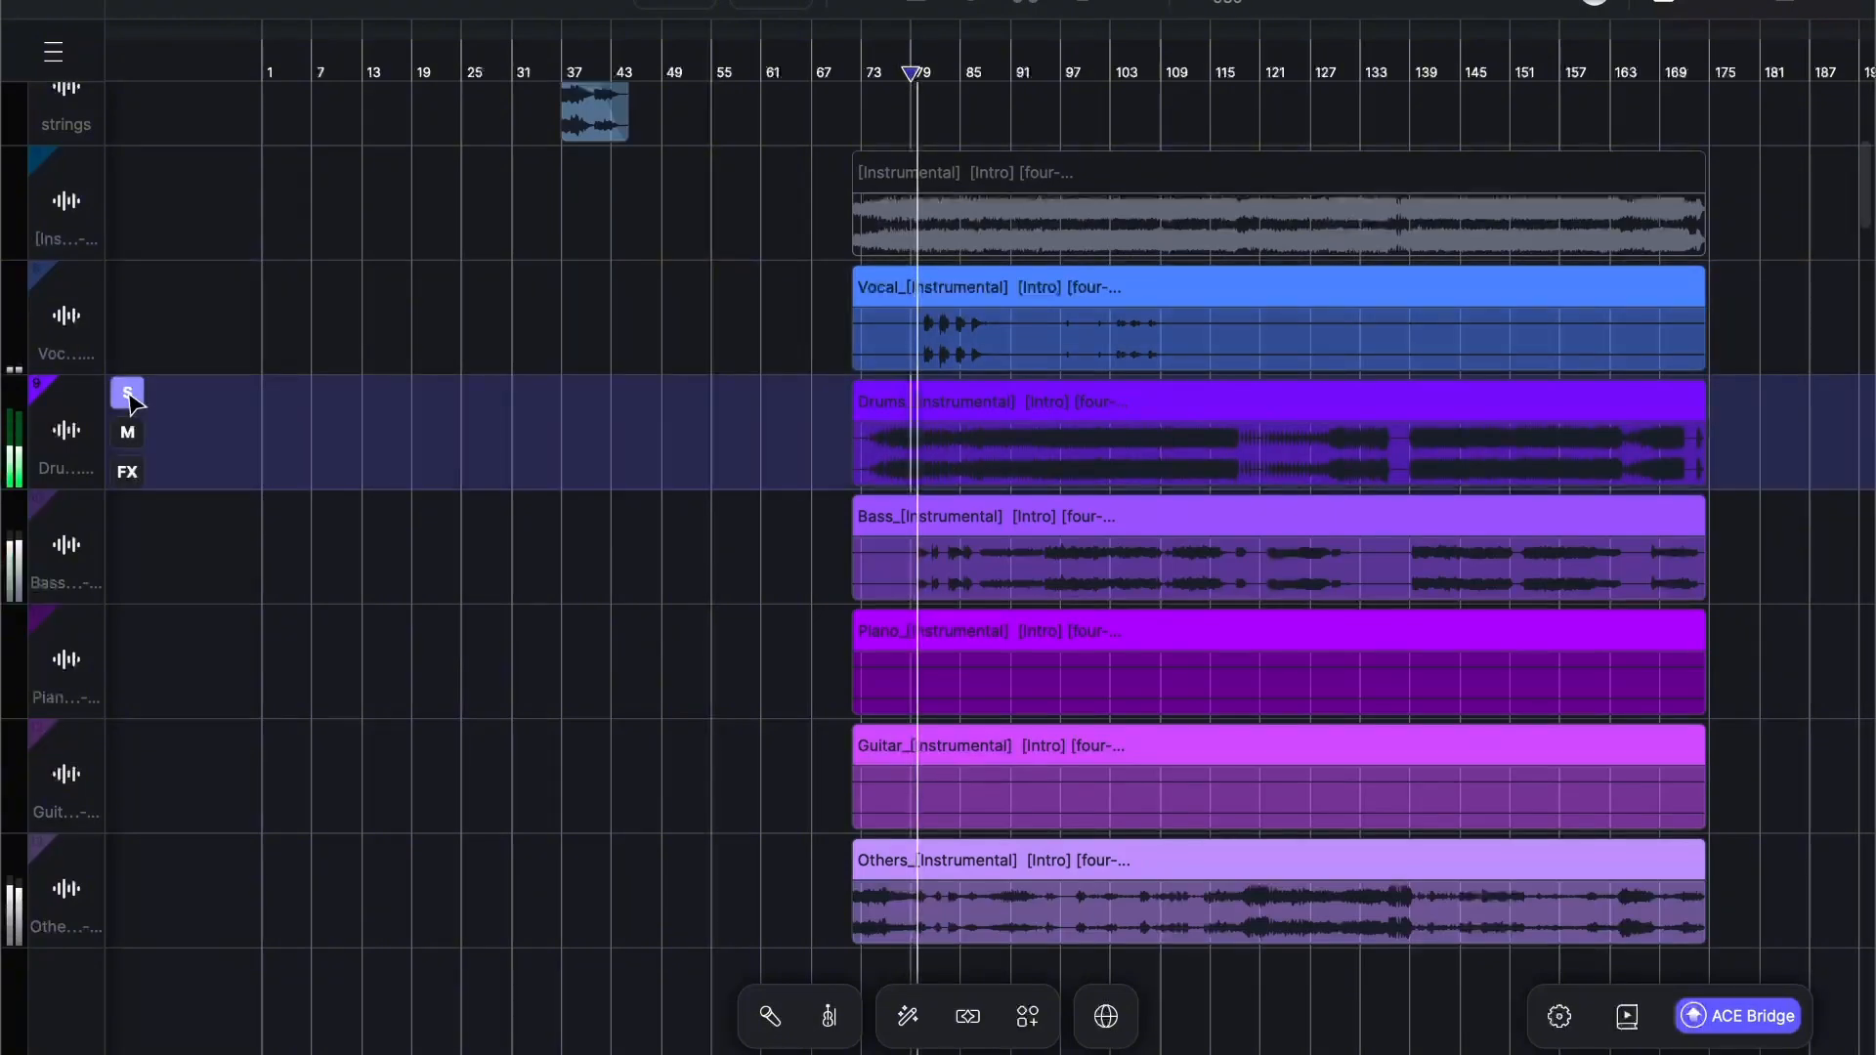
left_click(1063, 476)
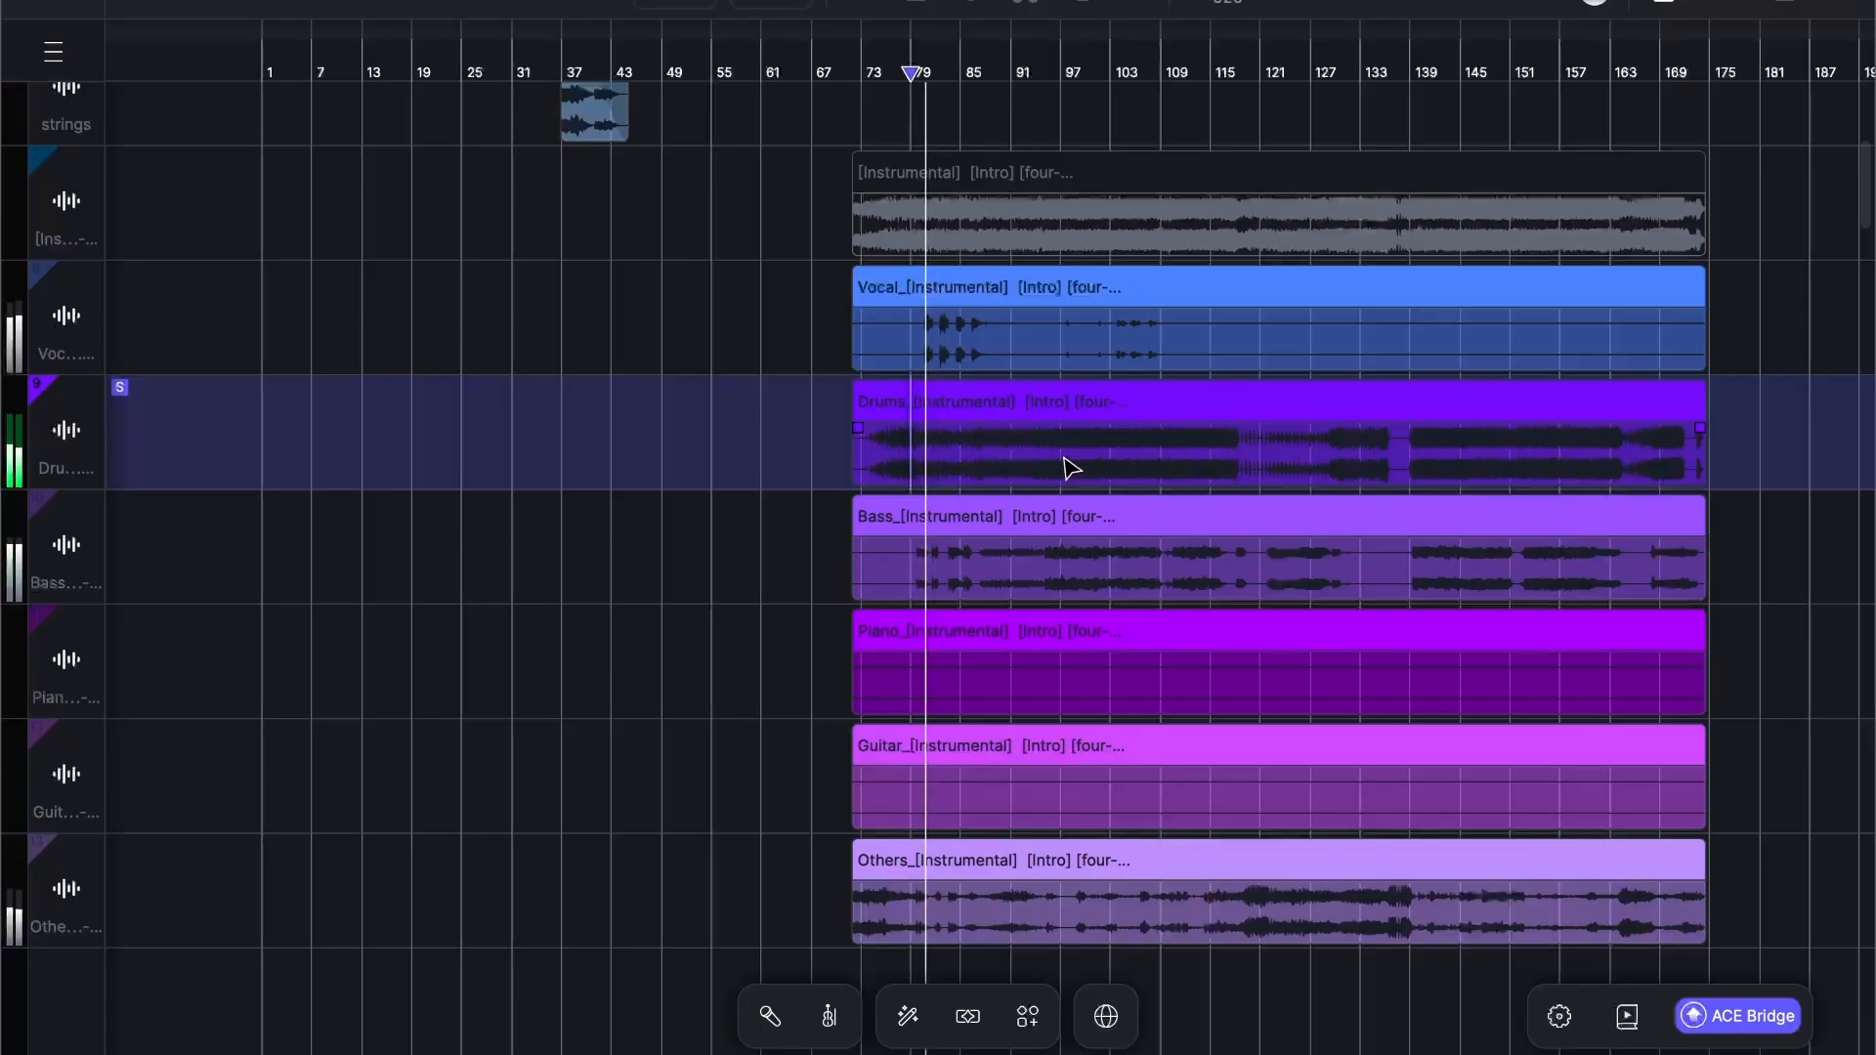
left_click(1075, 466)
key("space")
key("space")
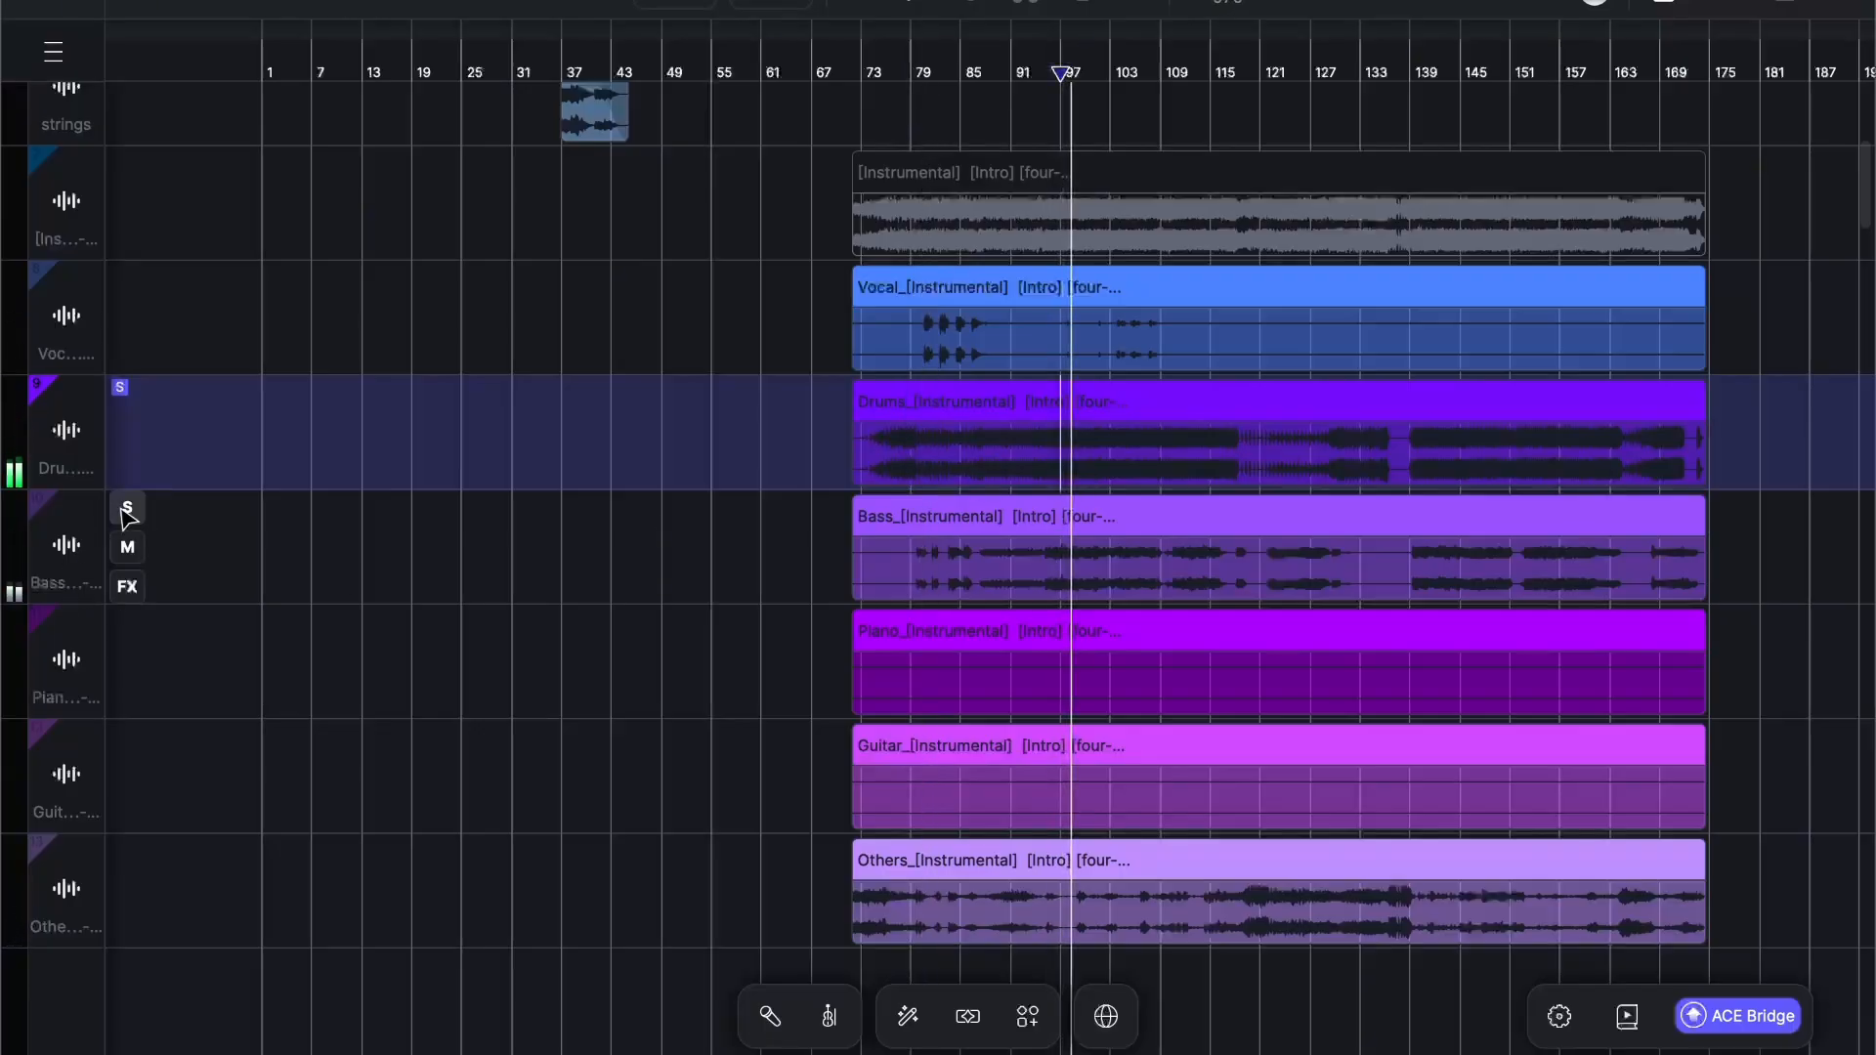
Step: Solo the Bass stem and audition it from bar 97 and from about bar 112
left_click(1082, 577)
left_click(1081, 577)
key("space")
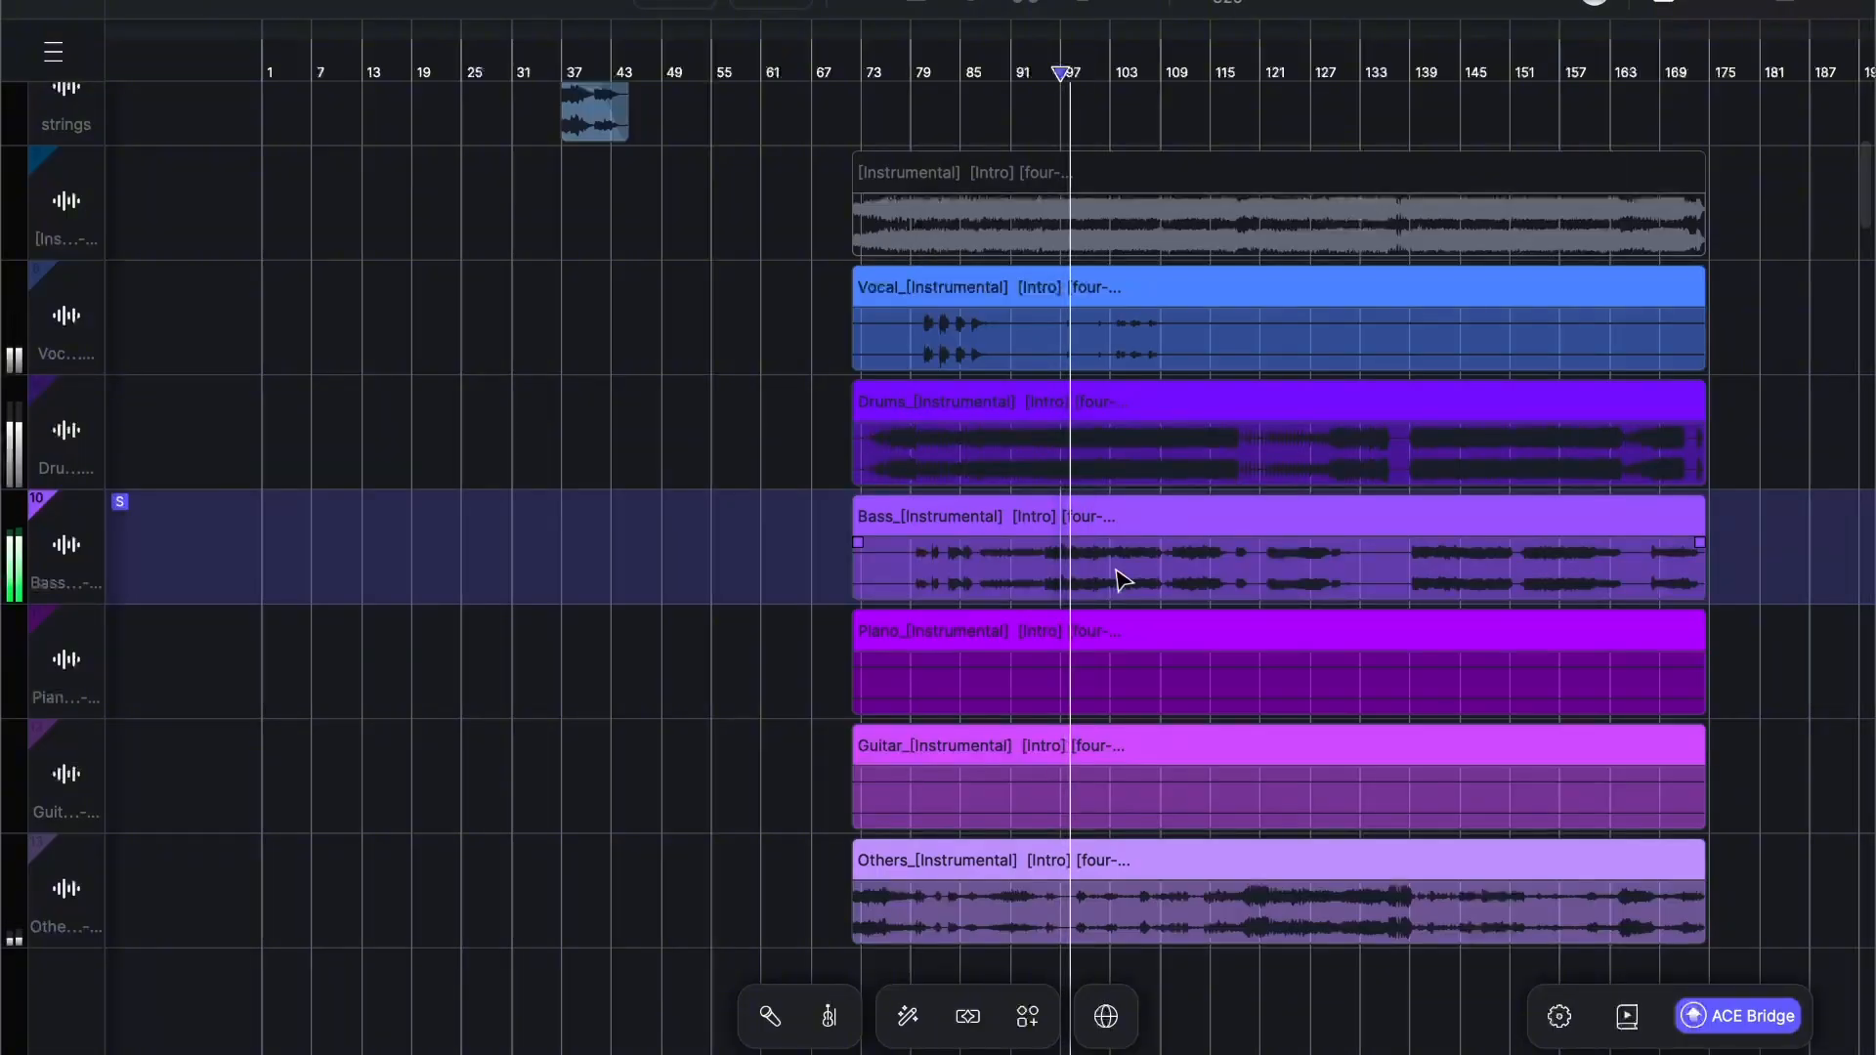
scroll(1121, 576, "up", 3)
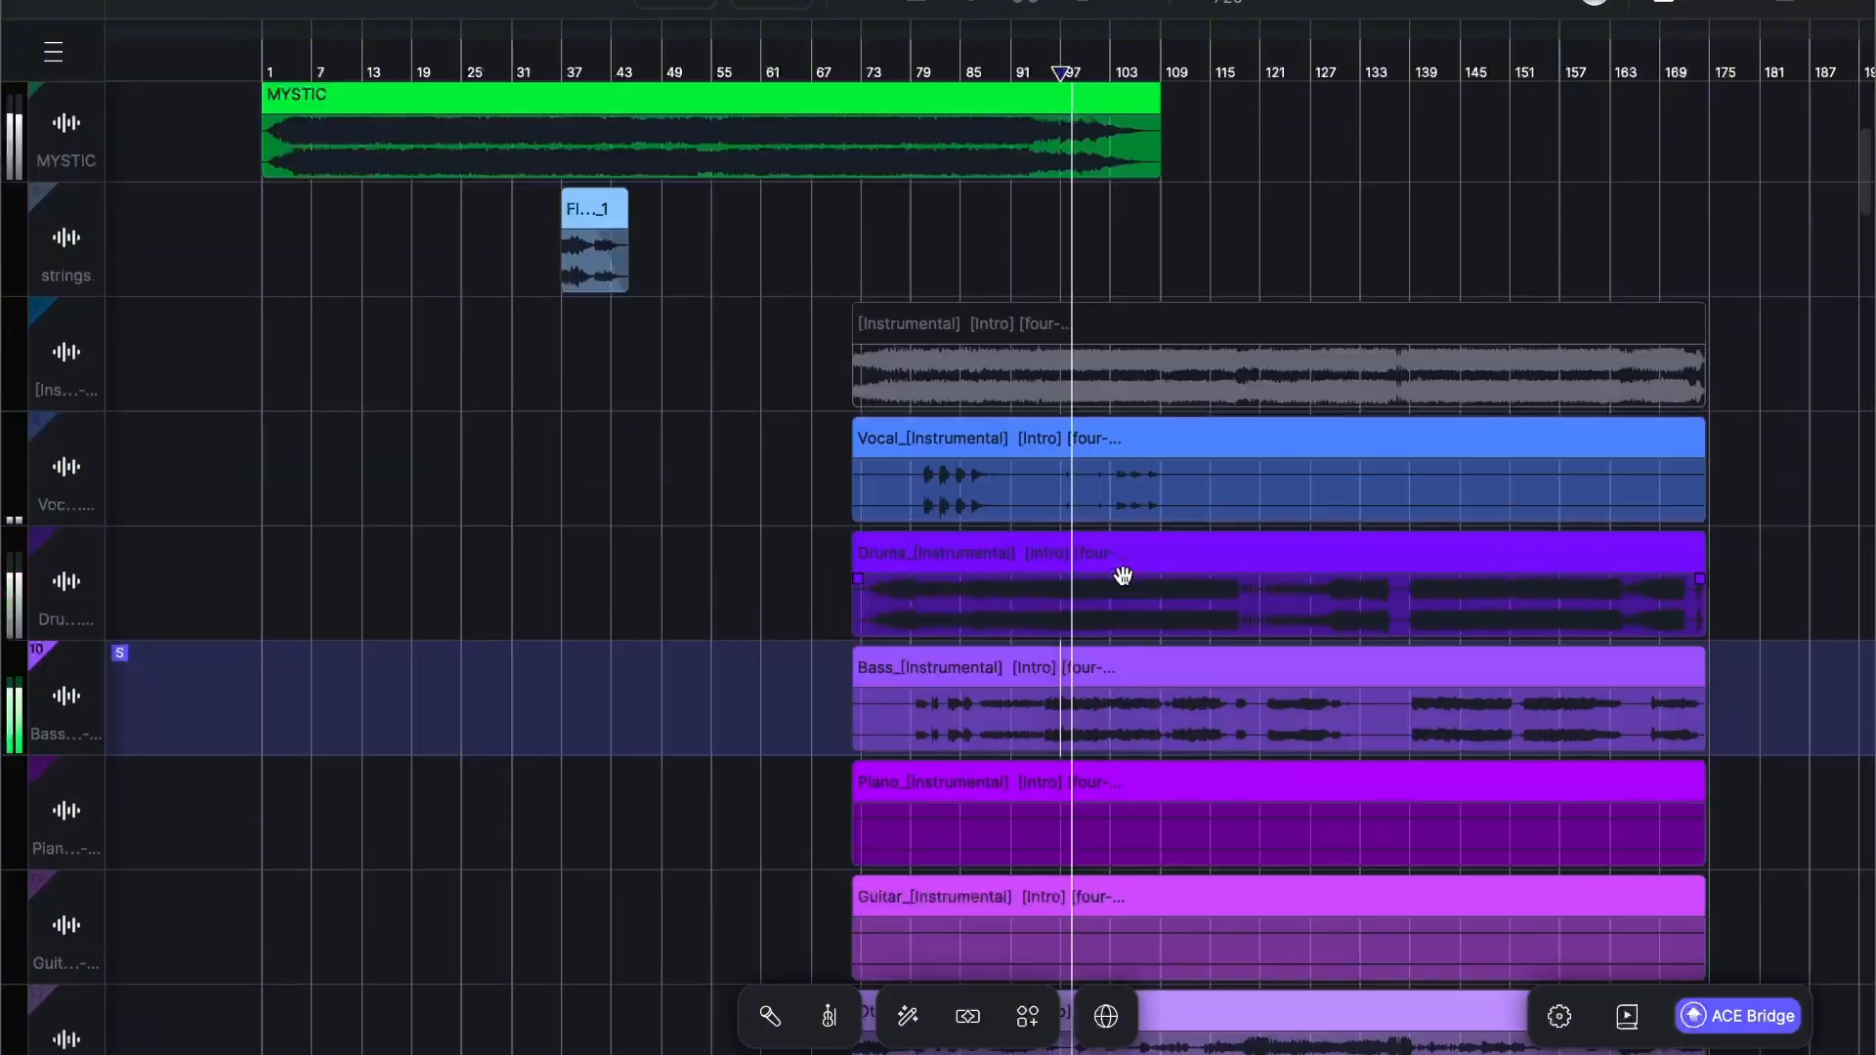
left_click(1194, 728)
Step: Audition the Piano, Guitar and Others stems one at a time in solo, checking Others from bar 91 and about bar 76
scroll(1193, 720, "down", 5)
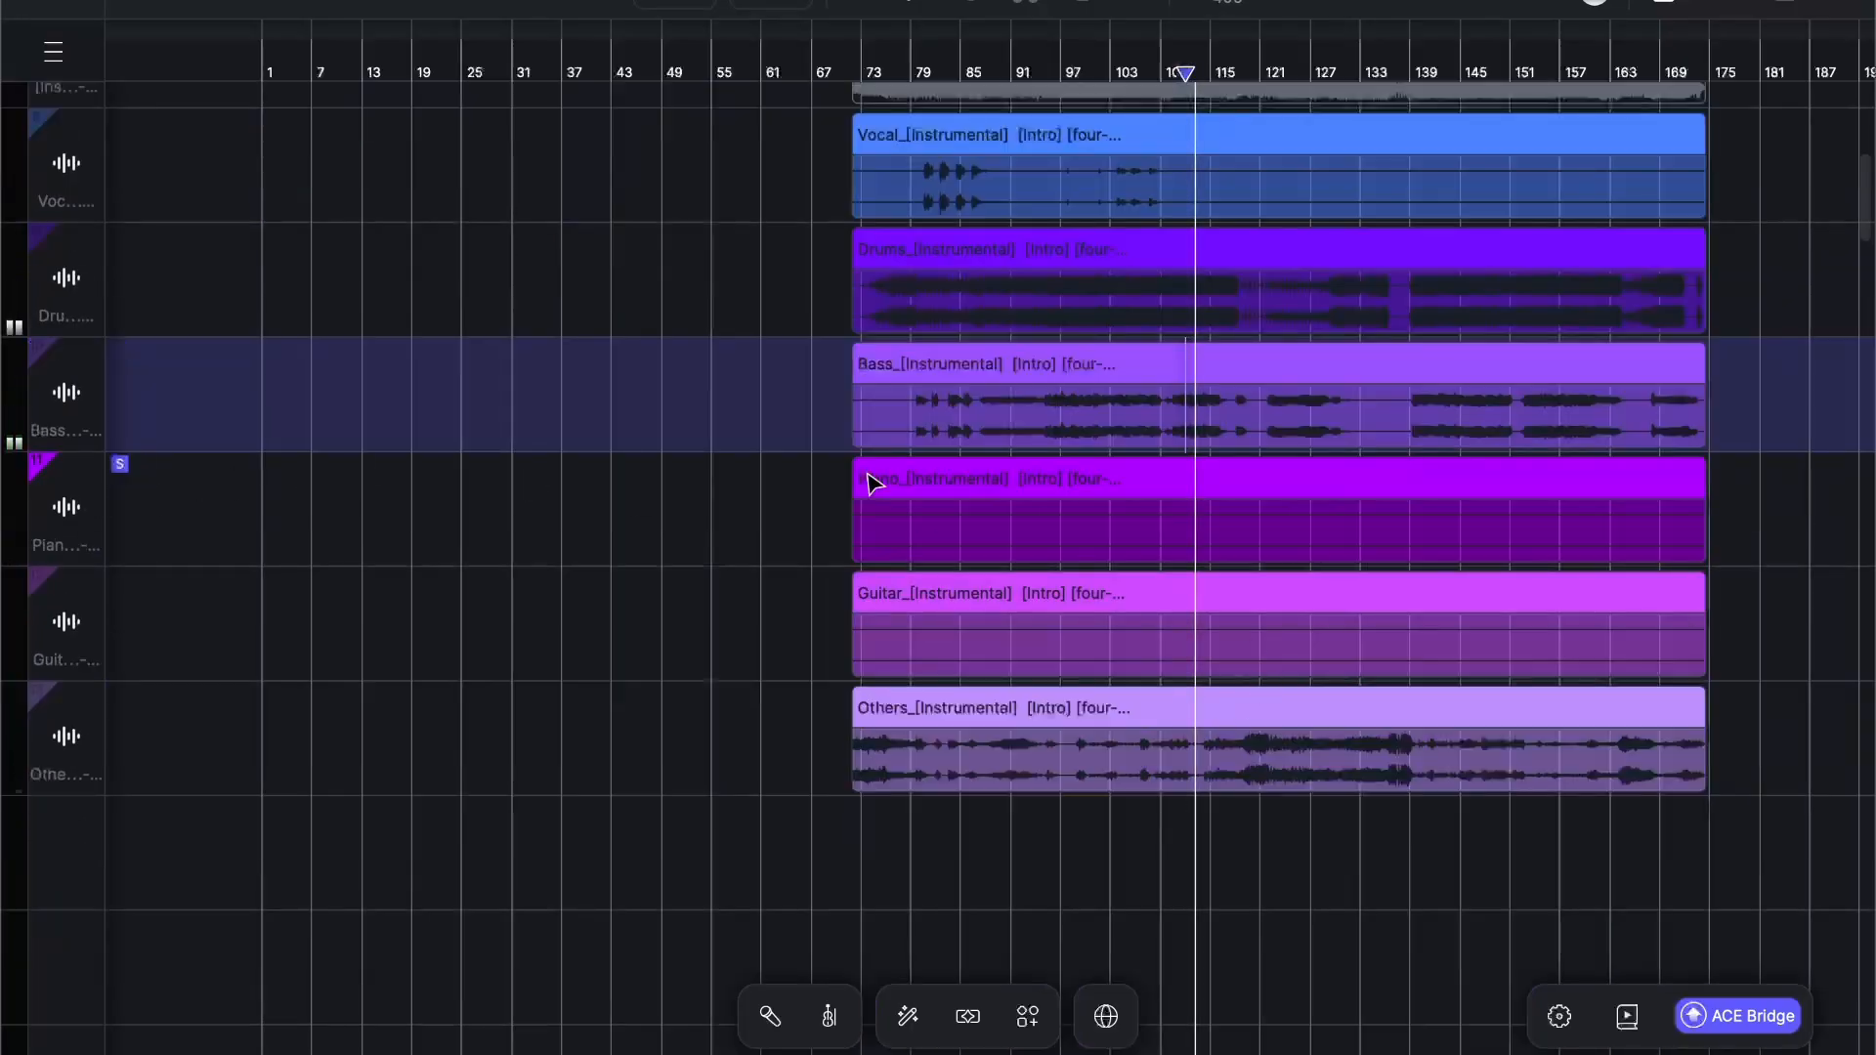
left_click(1065, 537)
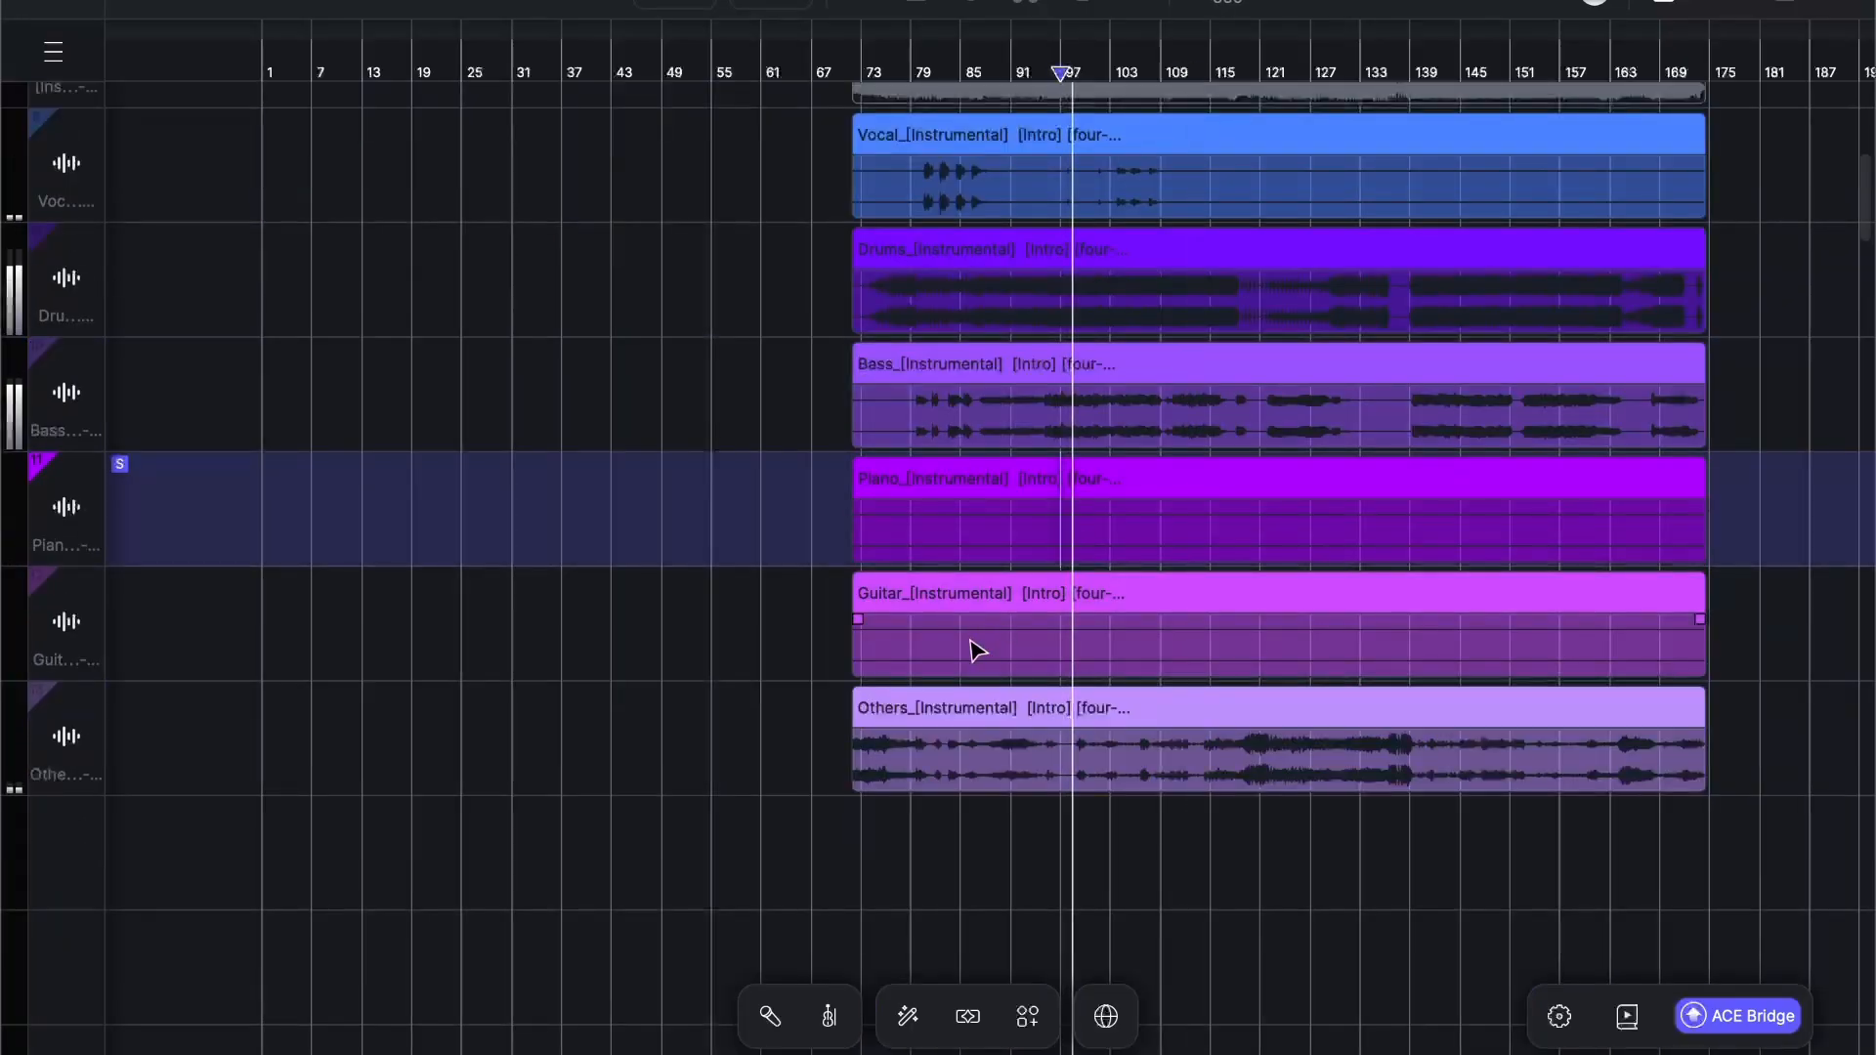
mouse_move(125, 619)
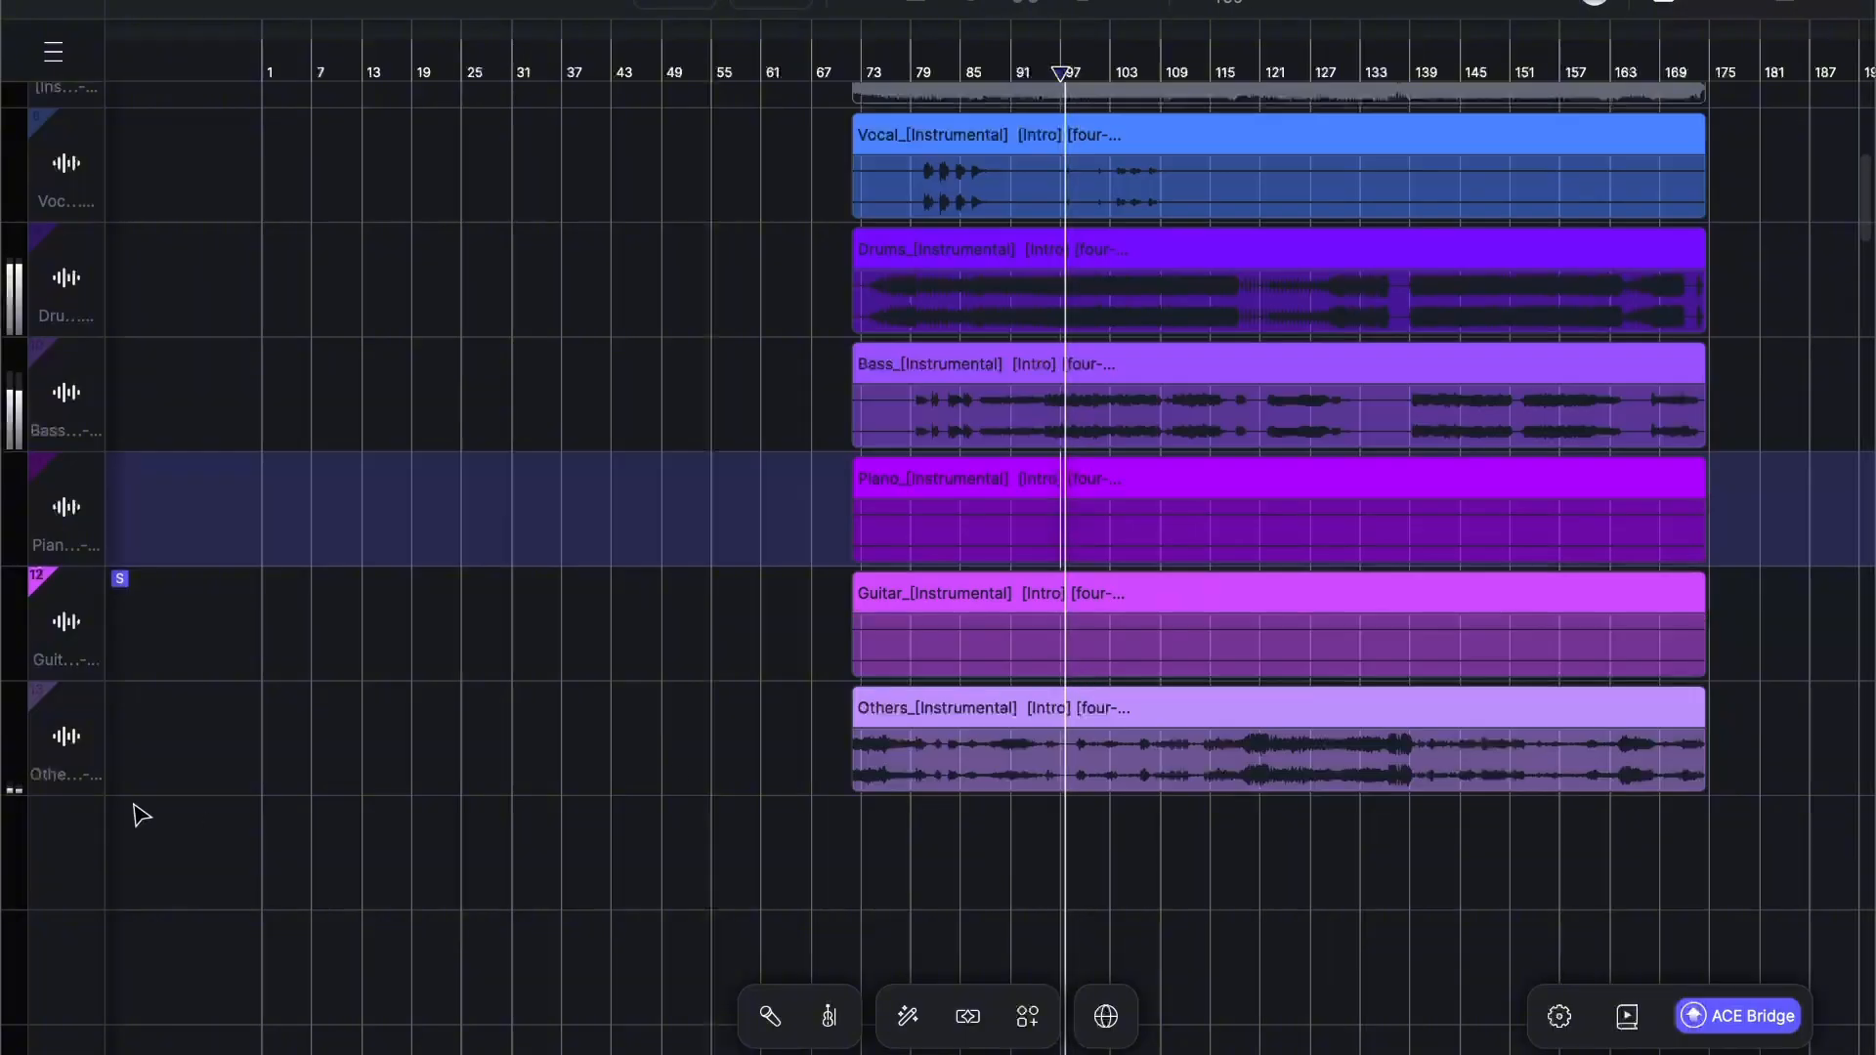
left_click(1112, 707)
left_click(1011, 767)
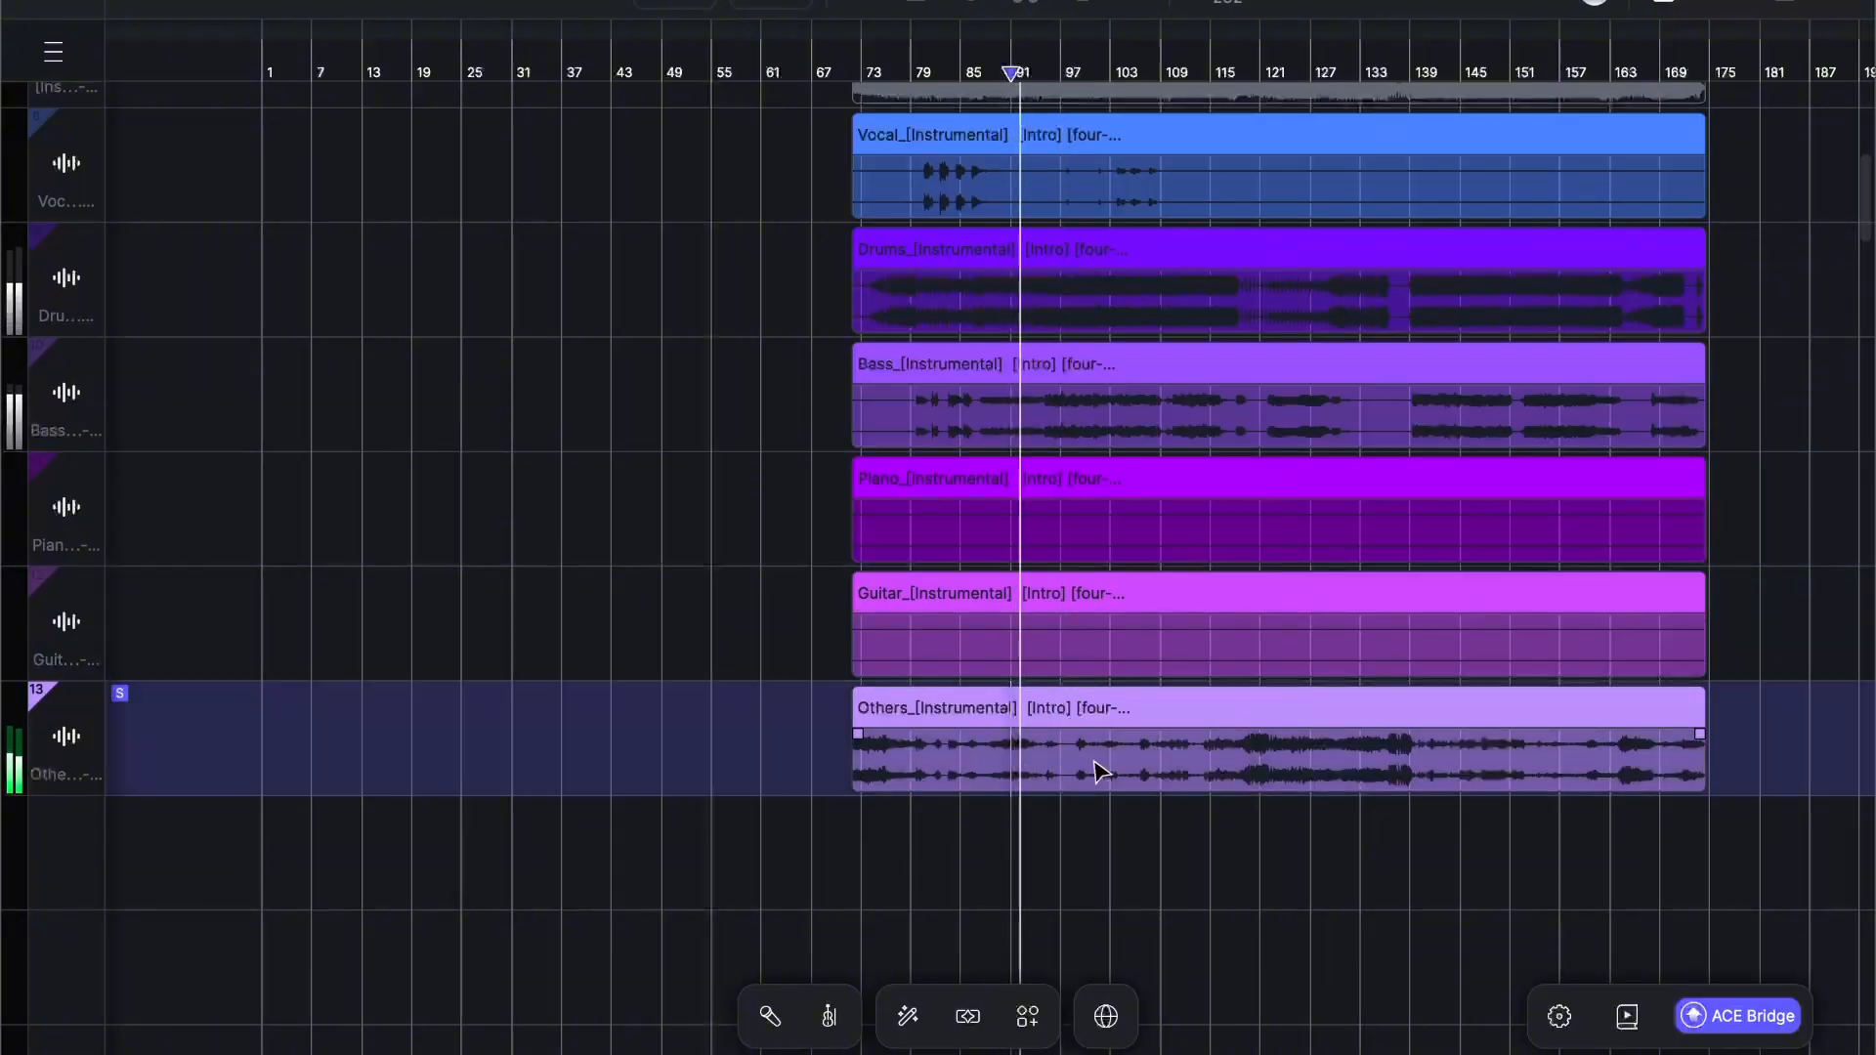
scroll(1090, 760, "up", 3)
scroll(1092, 766, "down", 3)
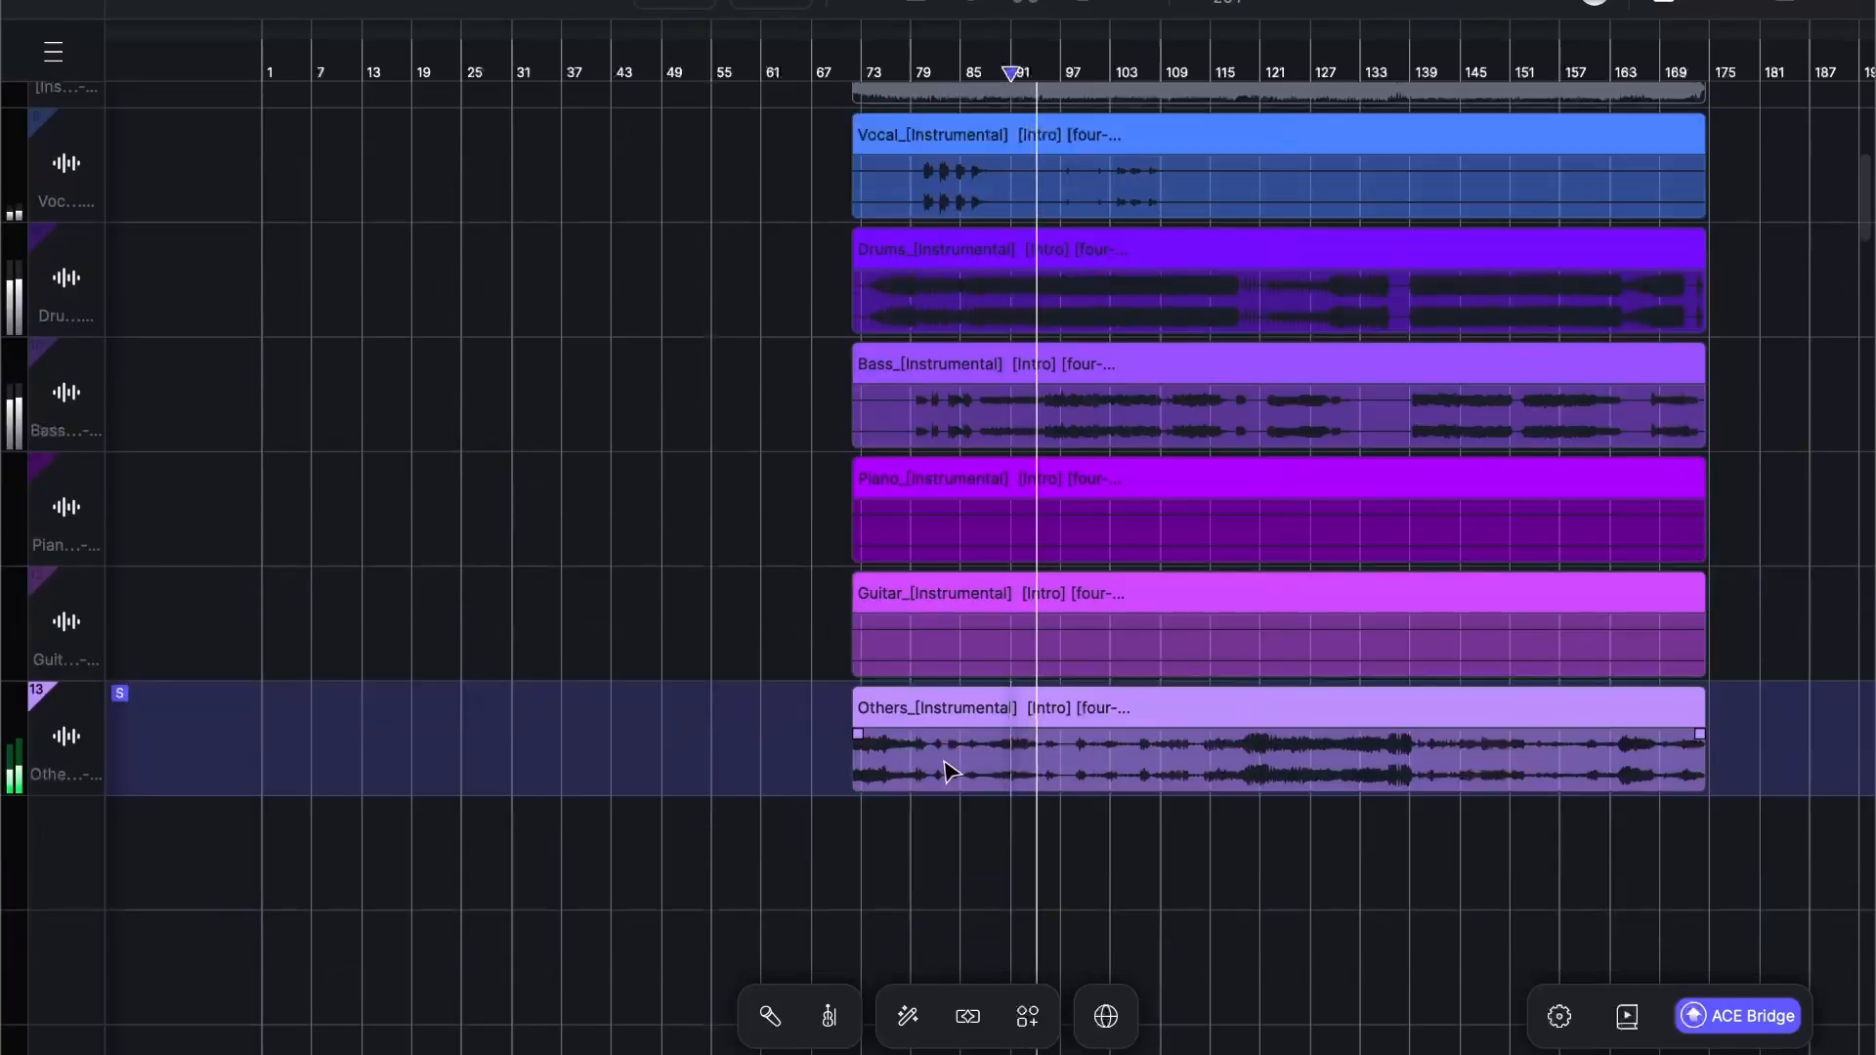
left_click(886, 768)
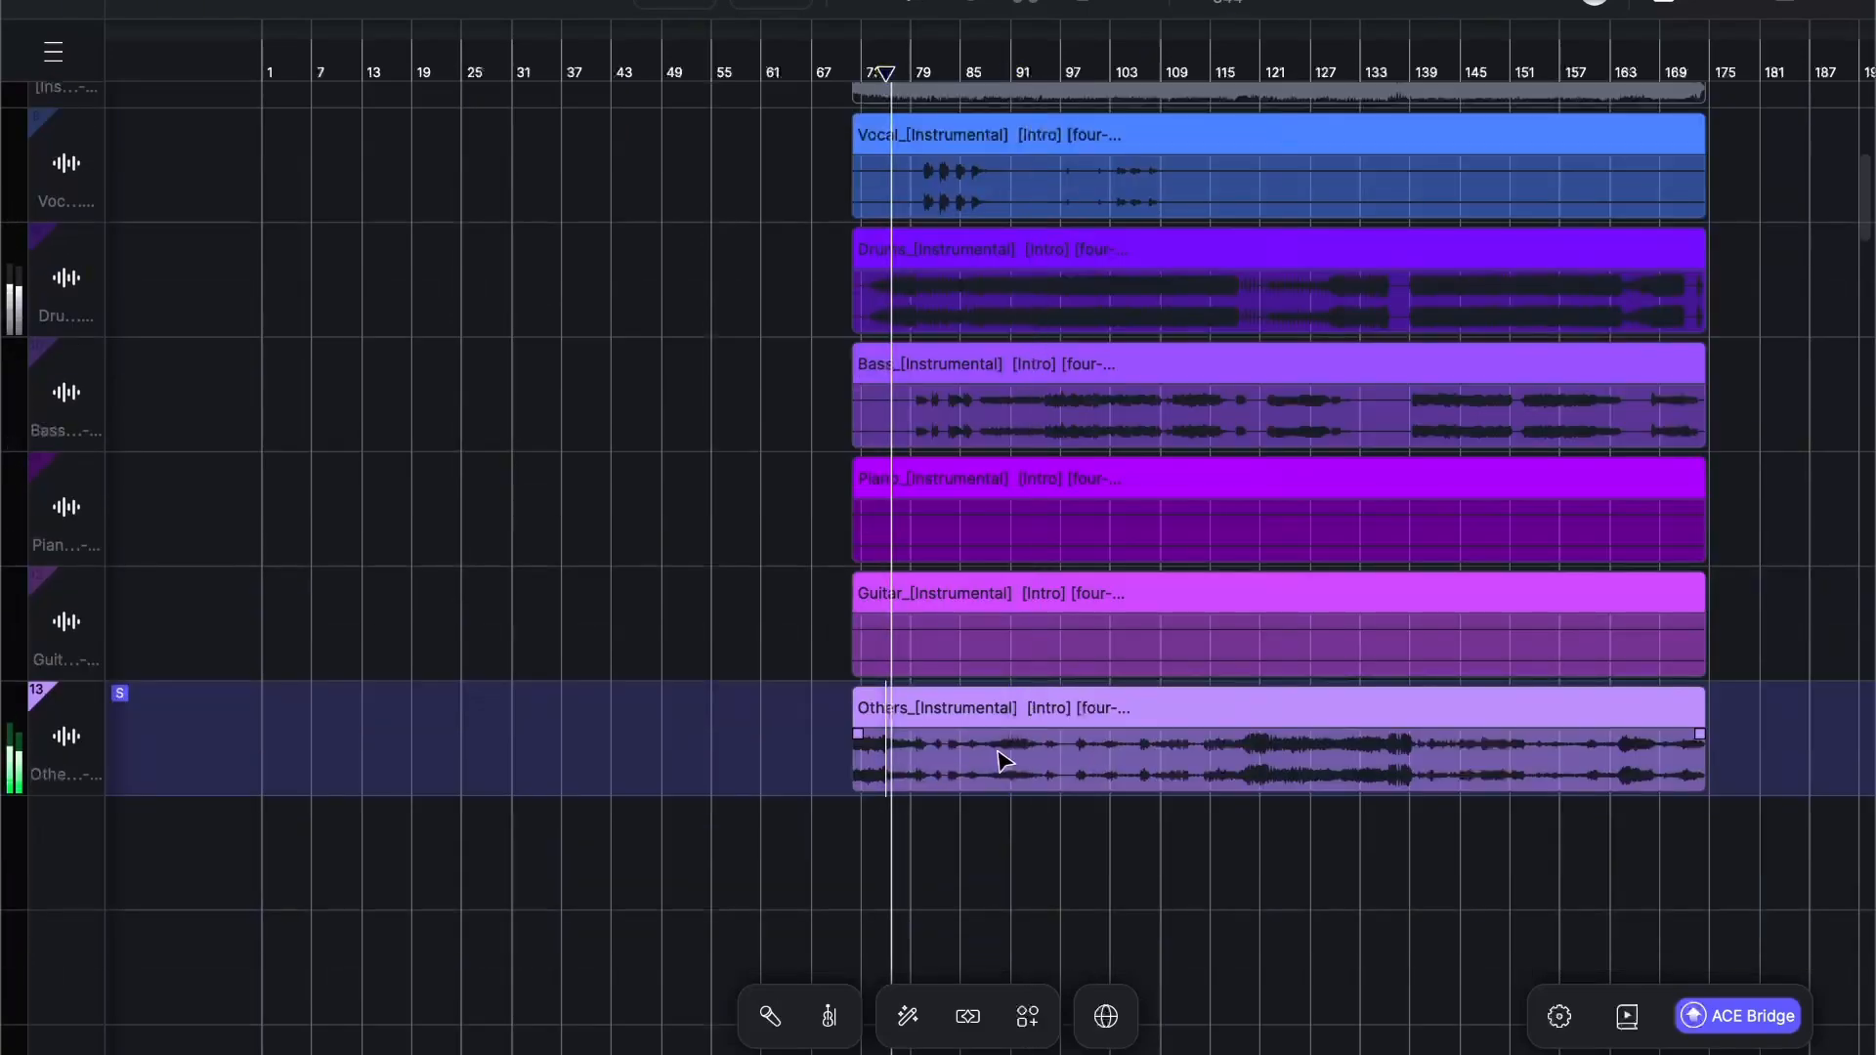
left_click(1109, 713)
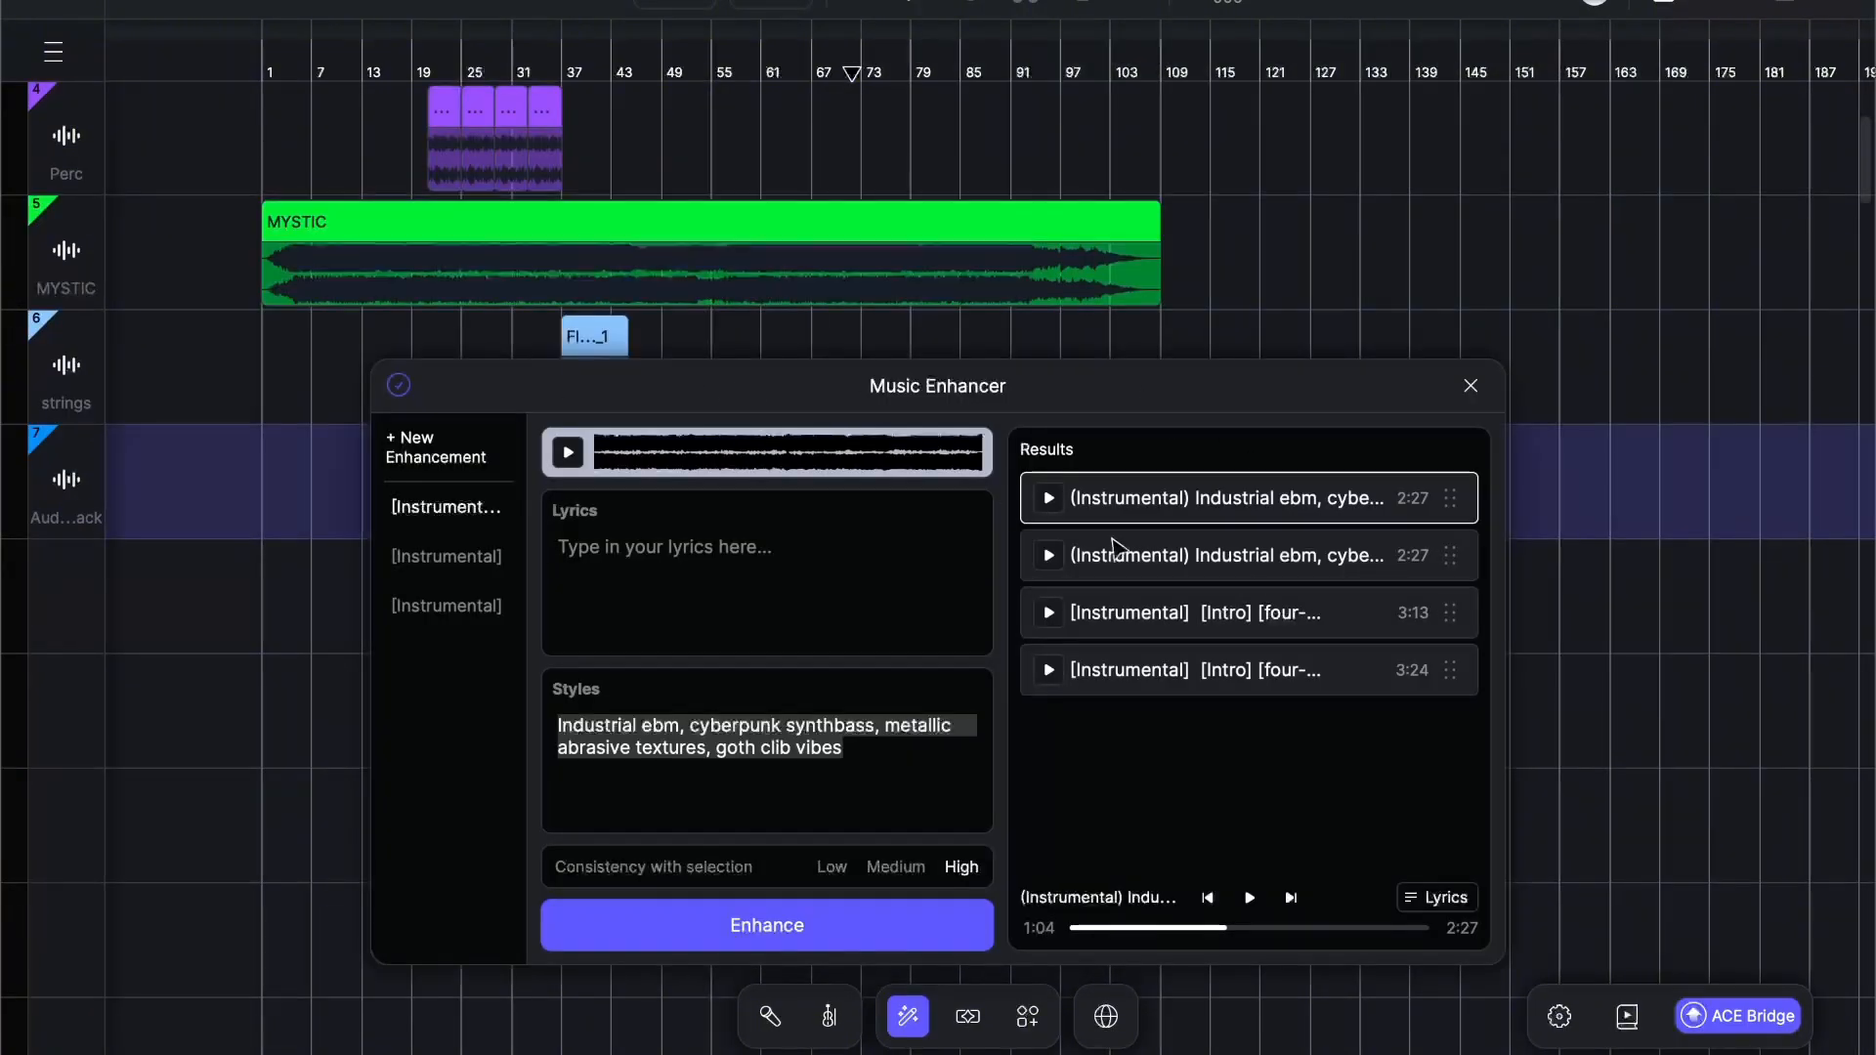
Step: Place the second 2:27 Industrial ebm result on a new track at bar 1 and stem-split it with Advanced: All detected stems
left_click_drag(1327, 567, 1581, 626)
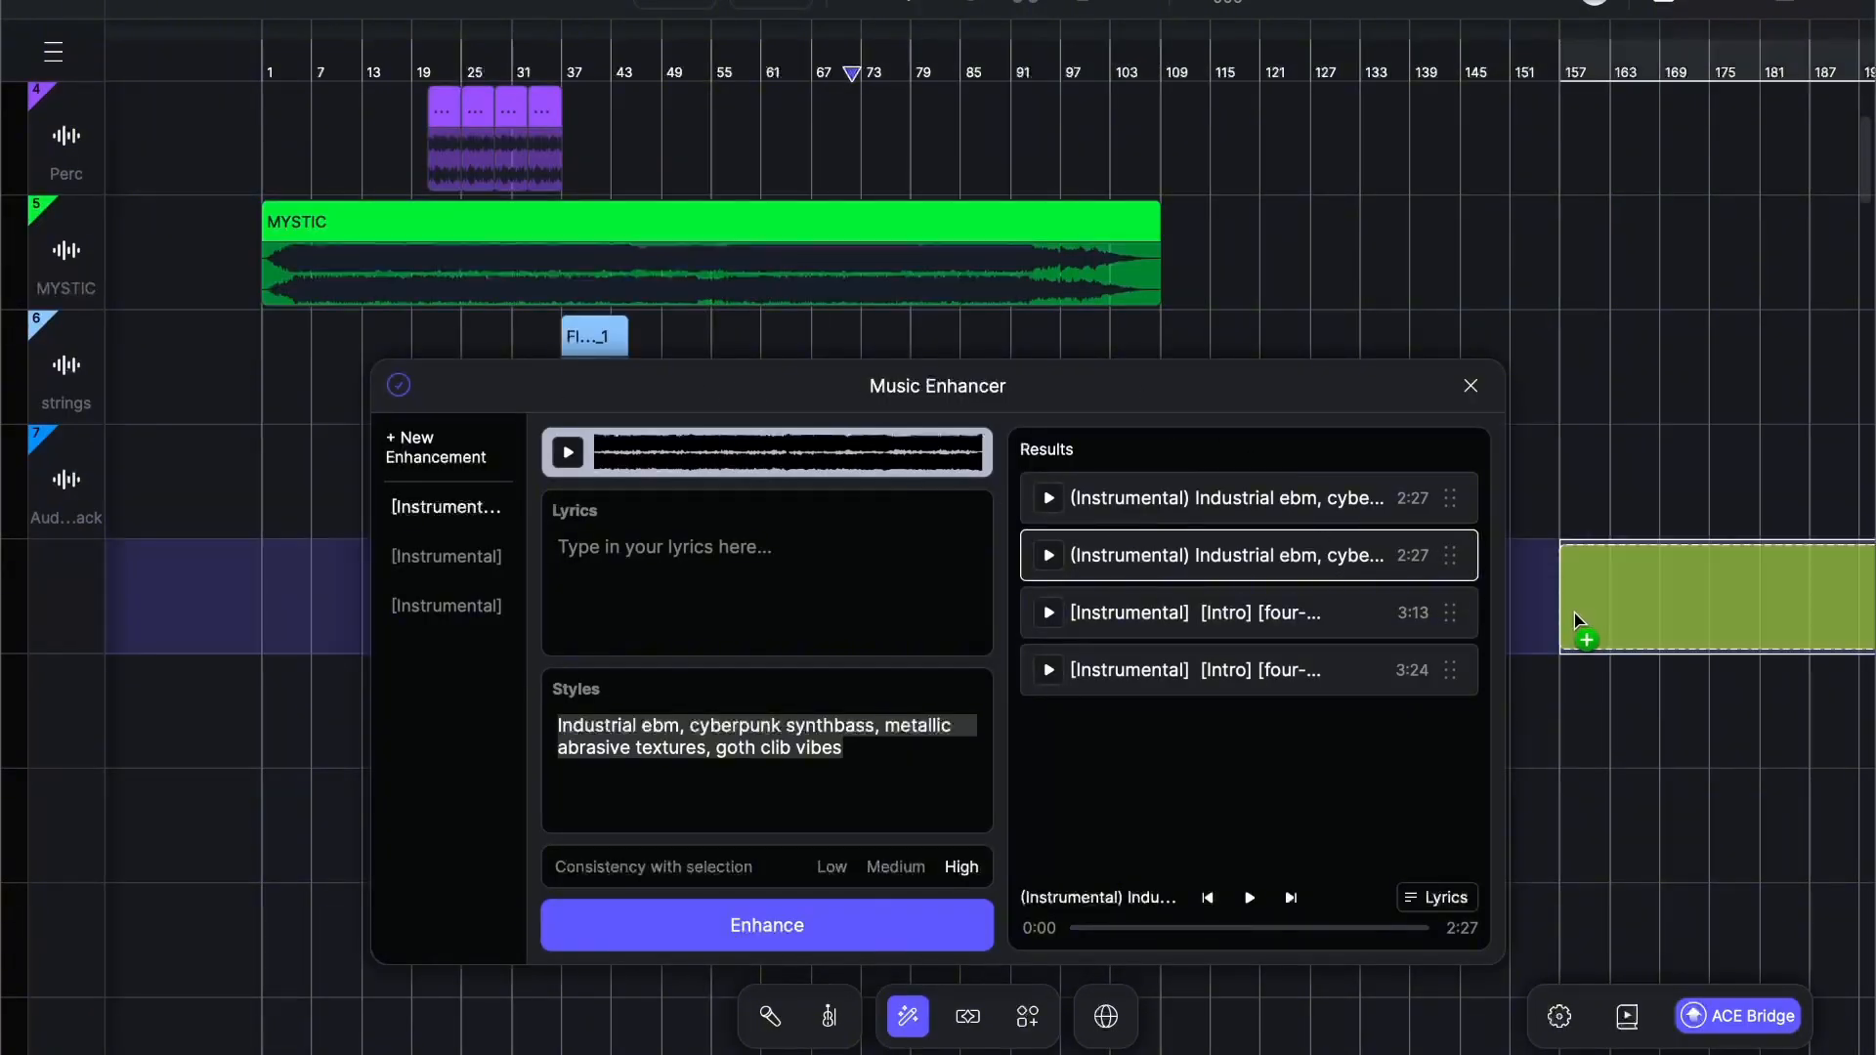
right_click(390, 576)
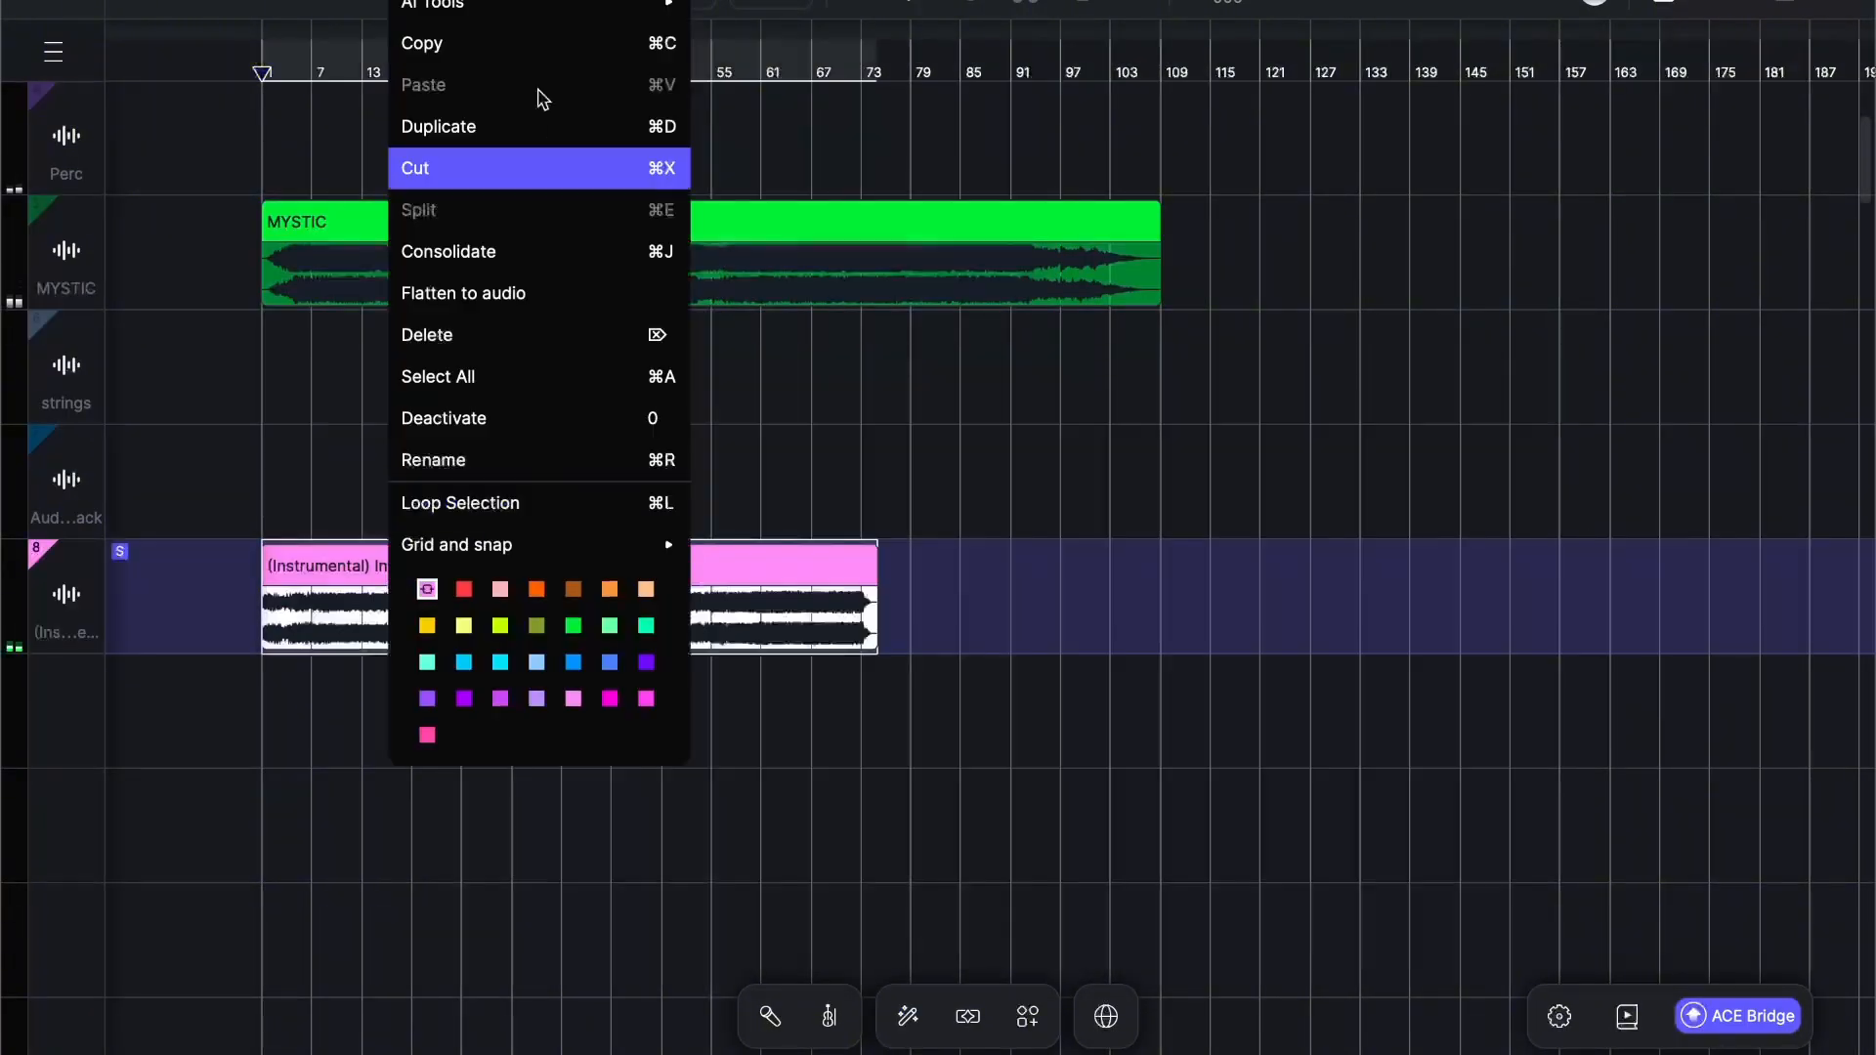
mouse_move(507, 8)
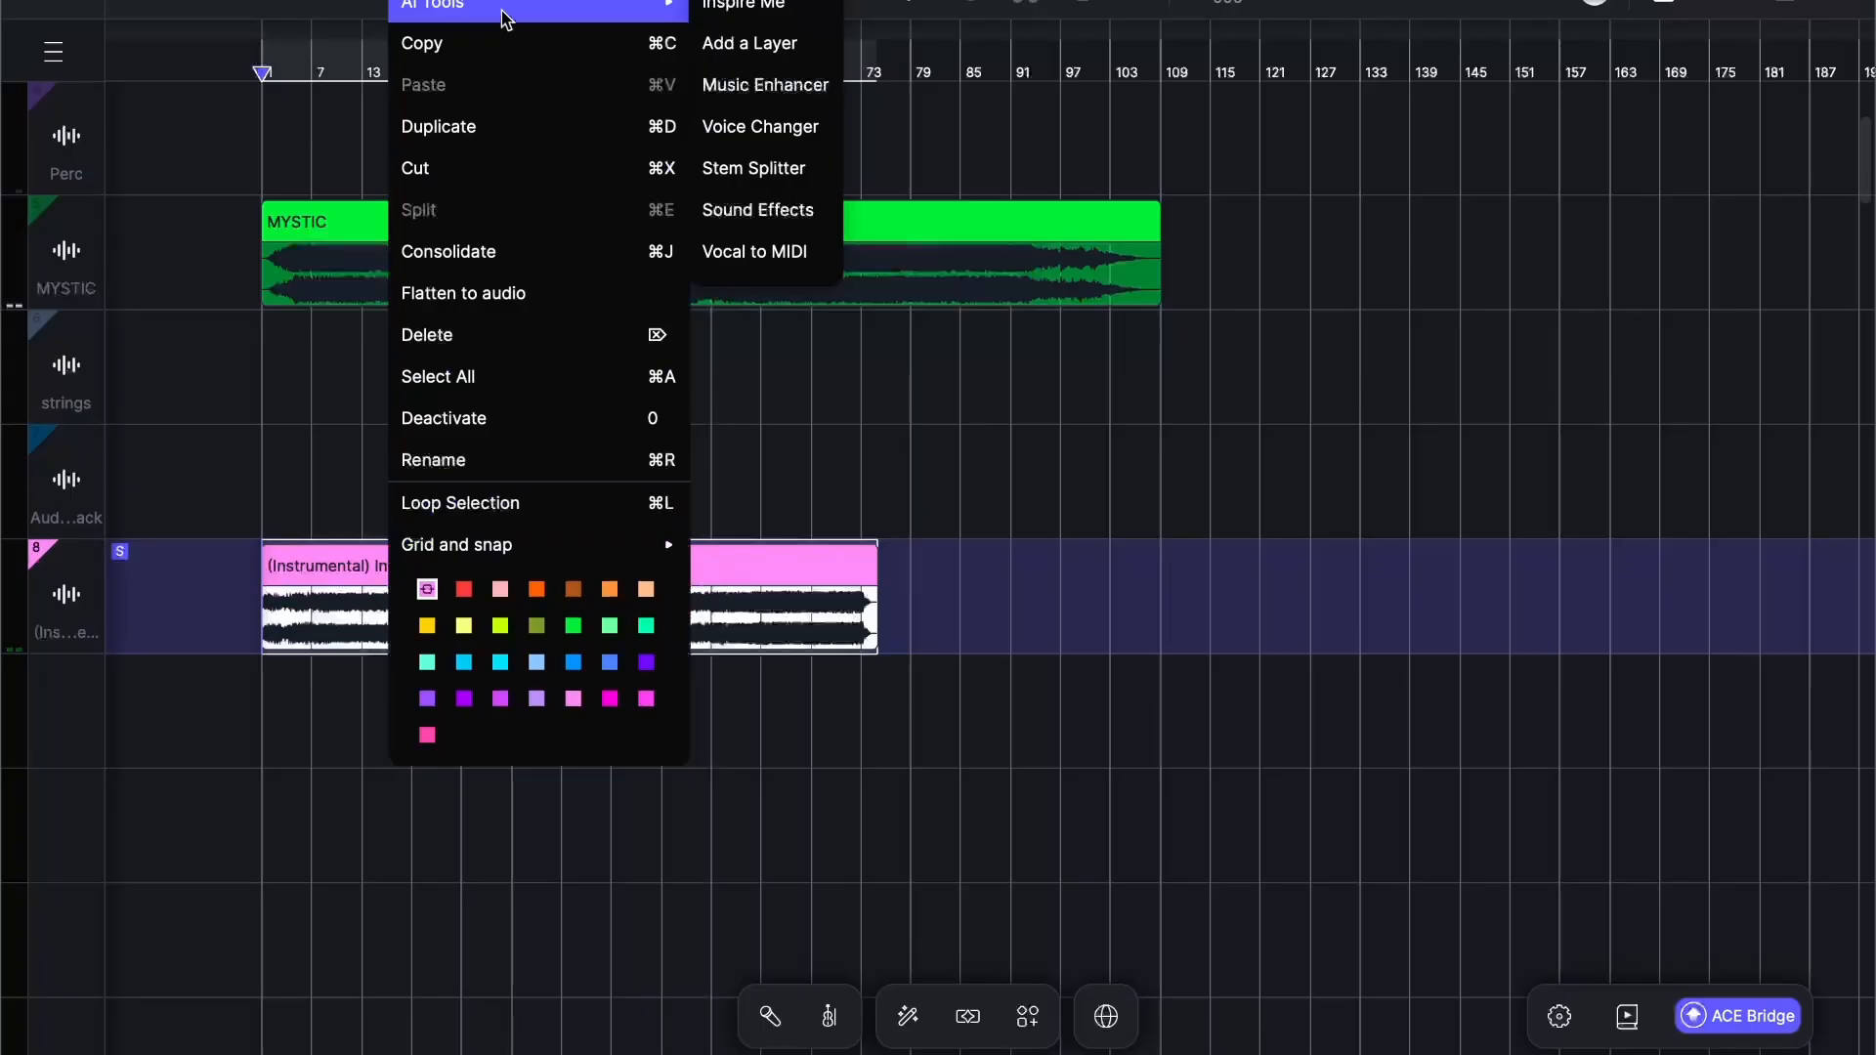
left_click(753, 168)
left_click(901, 794)
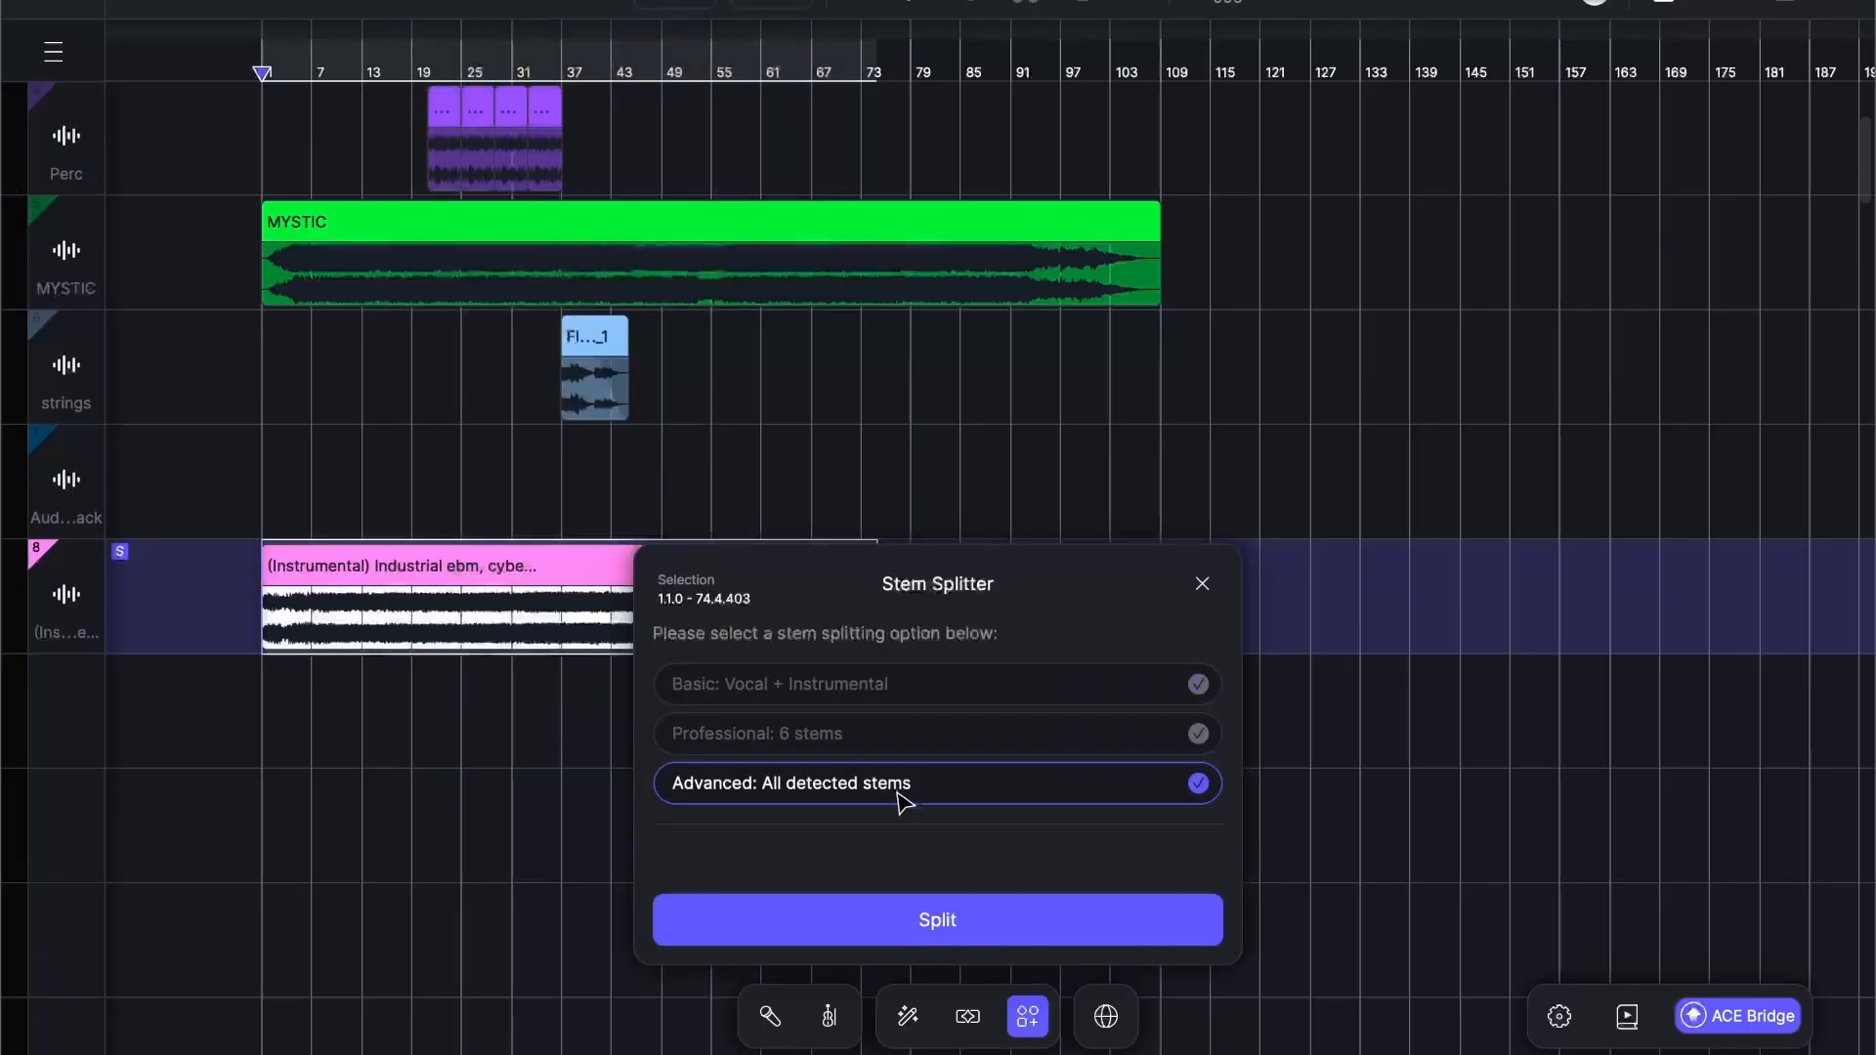
left_click(909, 933)
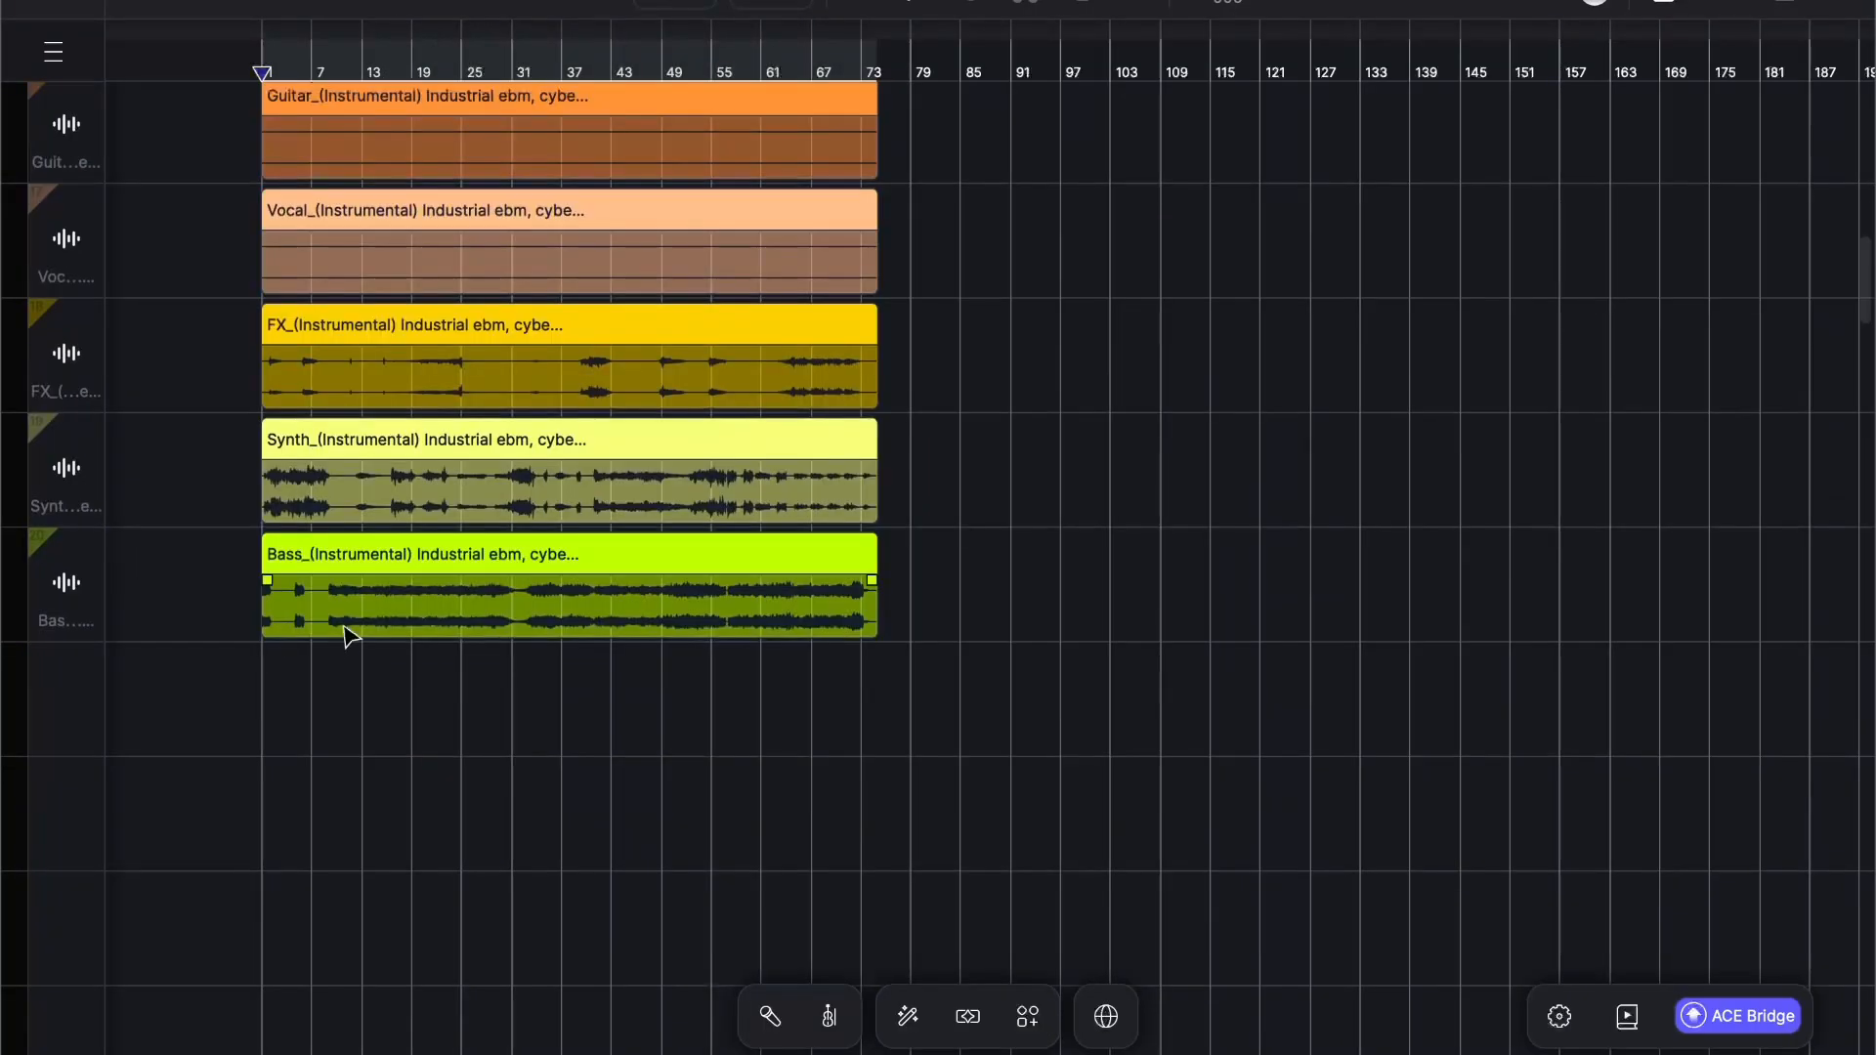
Step: Audition the Industrial ebm Bass, Synth and FX stems one at a time in solo
left_click(463, 596)
key("space")
scroll(477, 612, "up", 3)
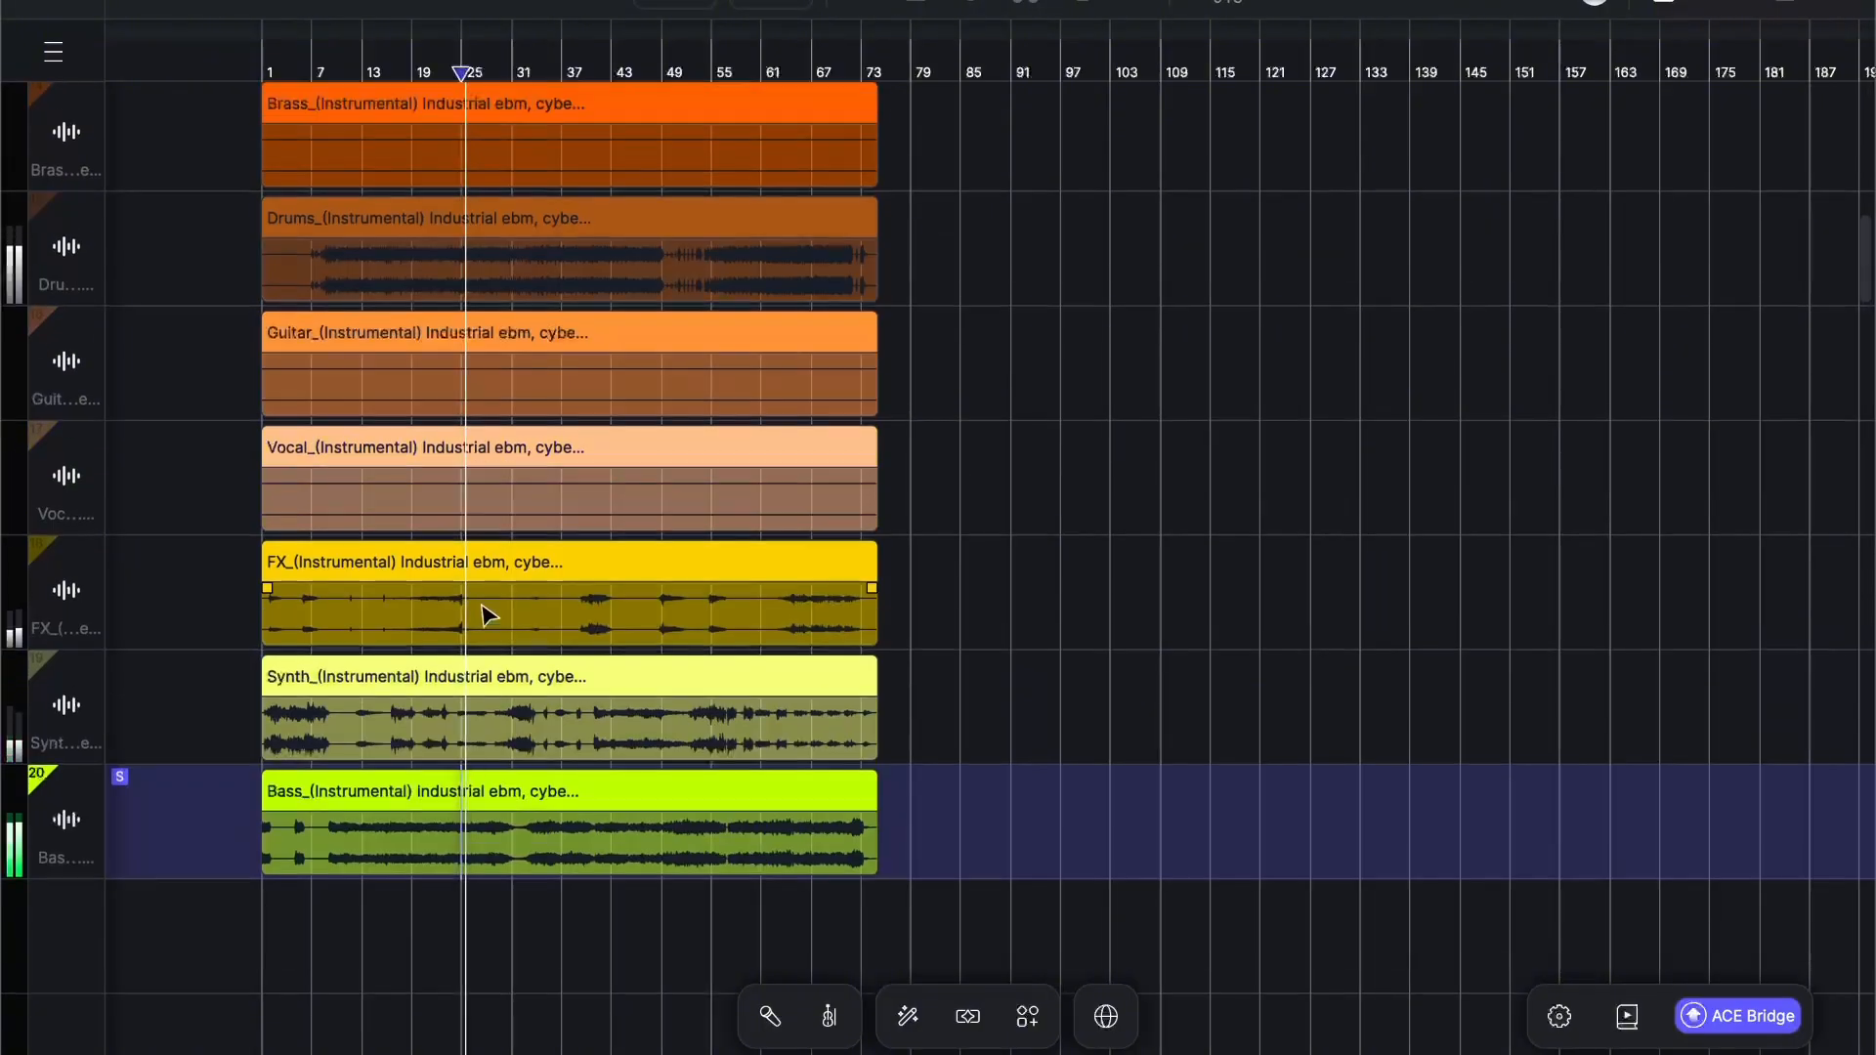
left_click(119, 670)
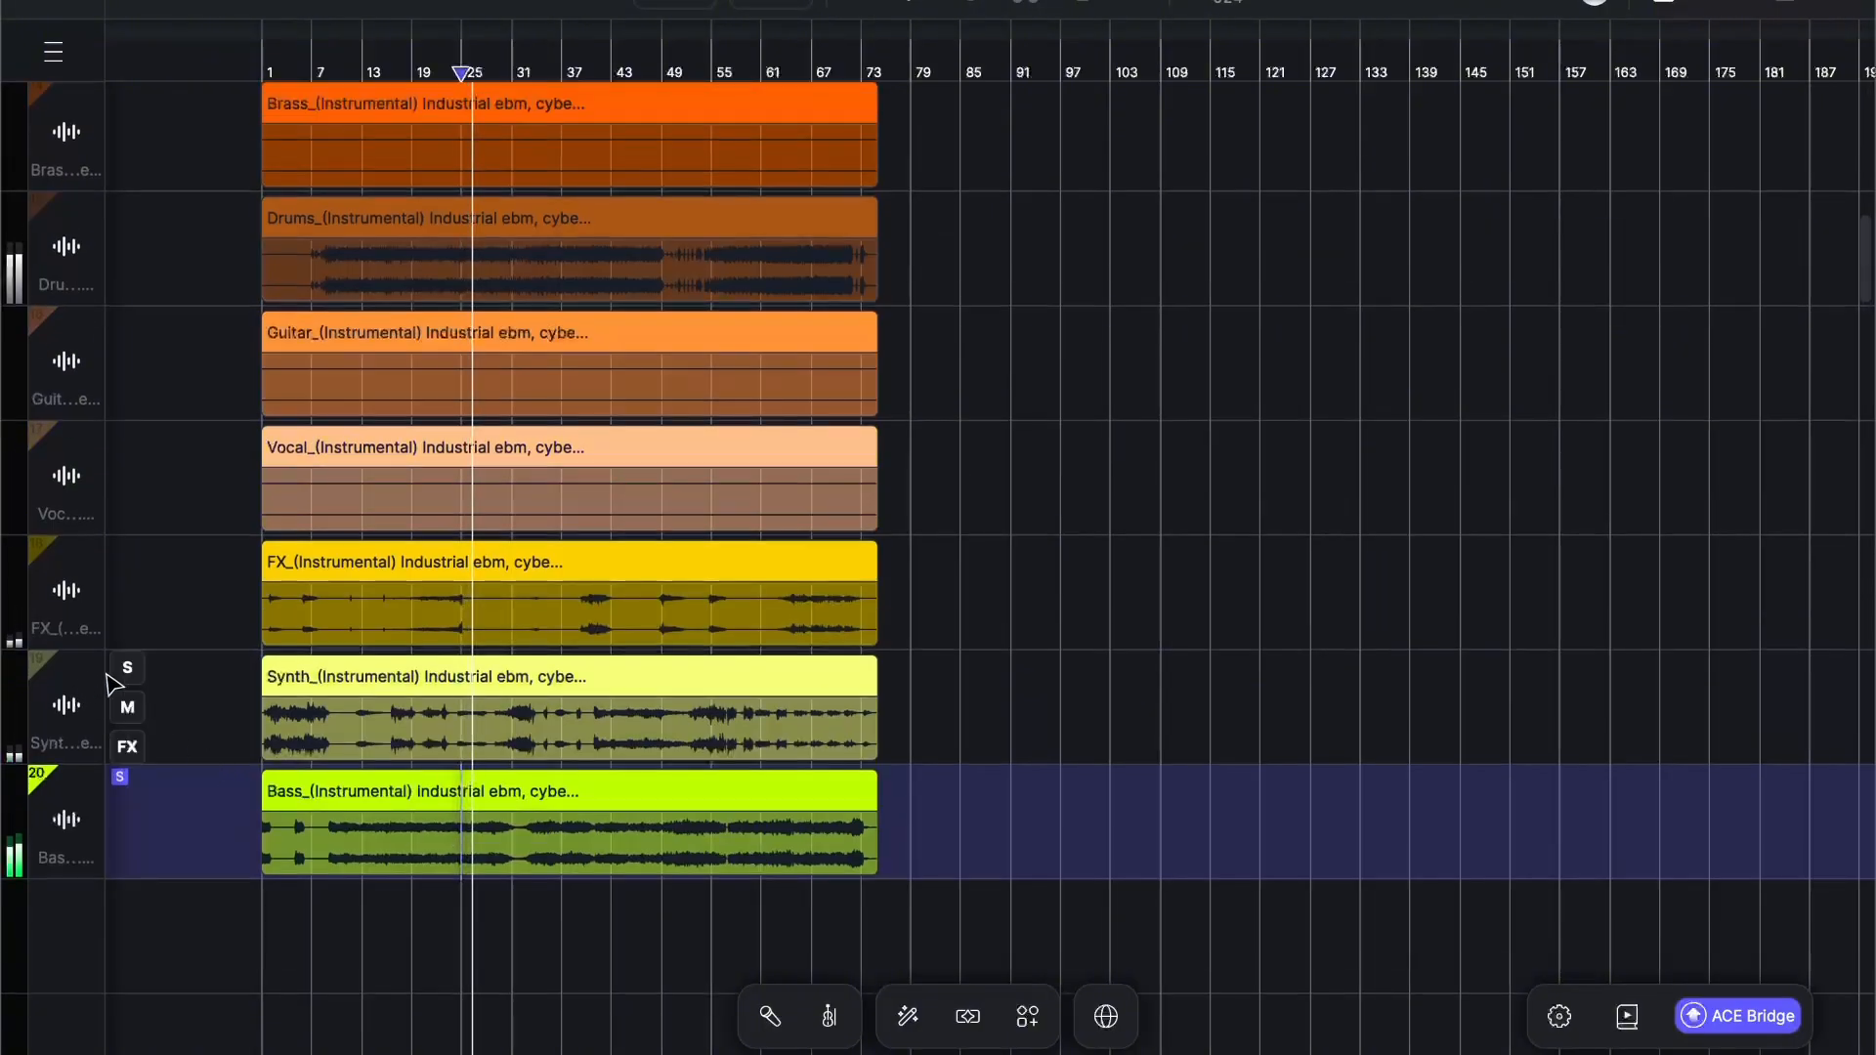
left_click(142, 681)
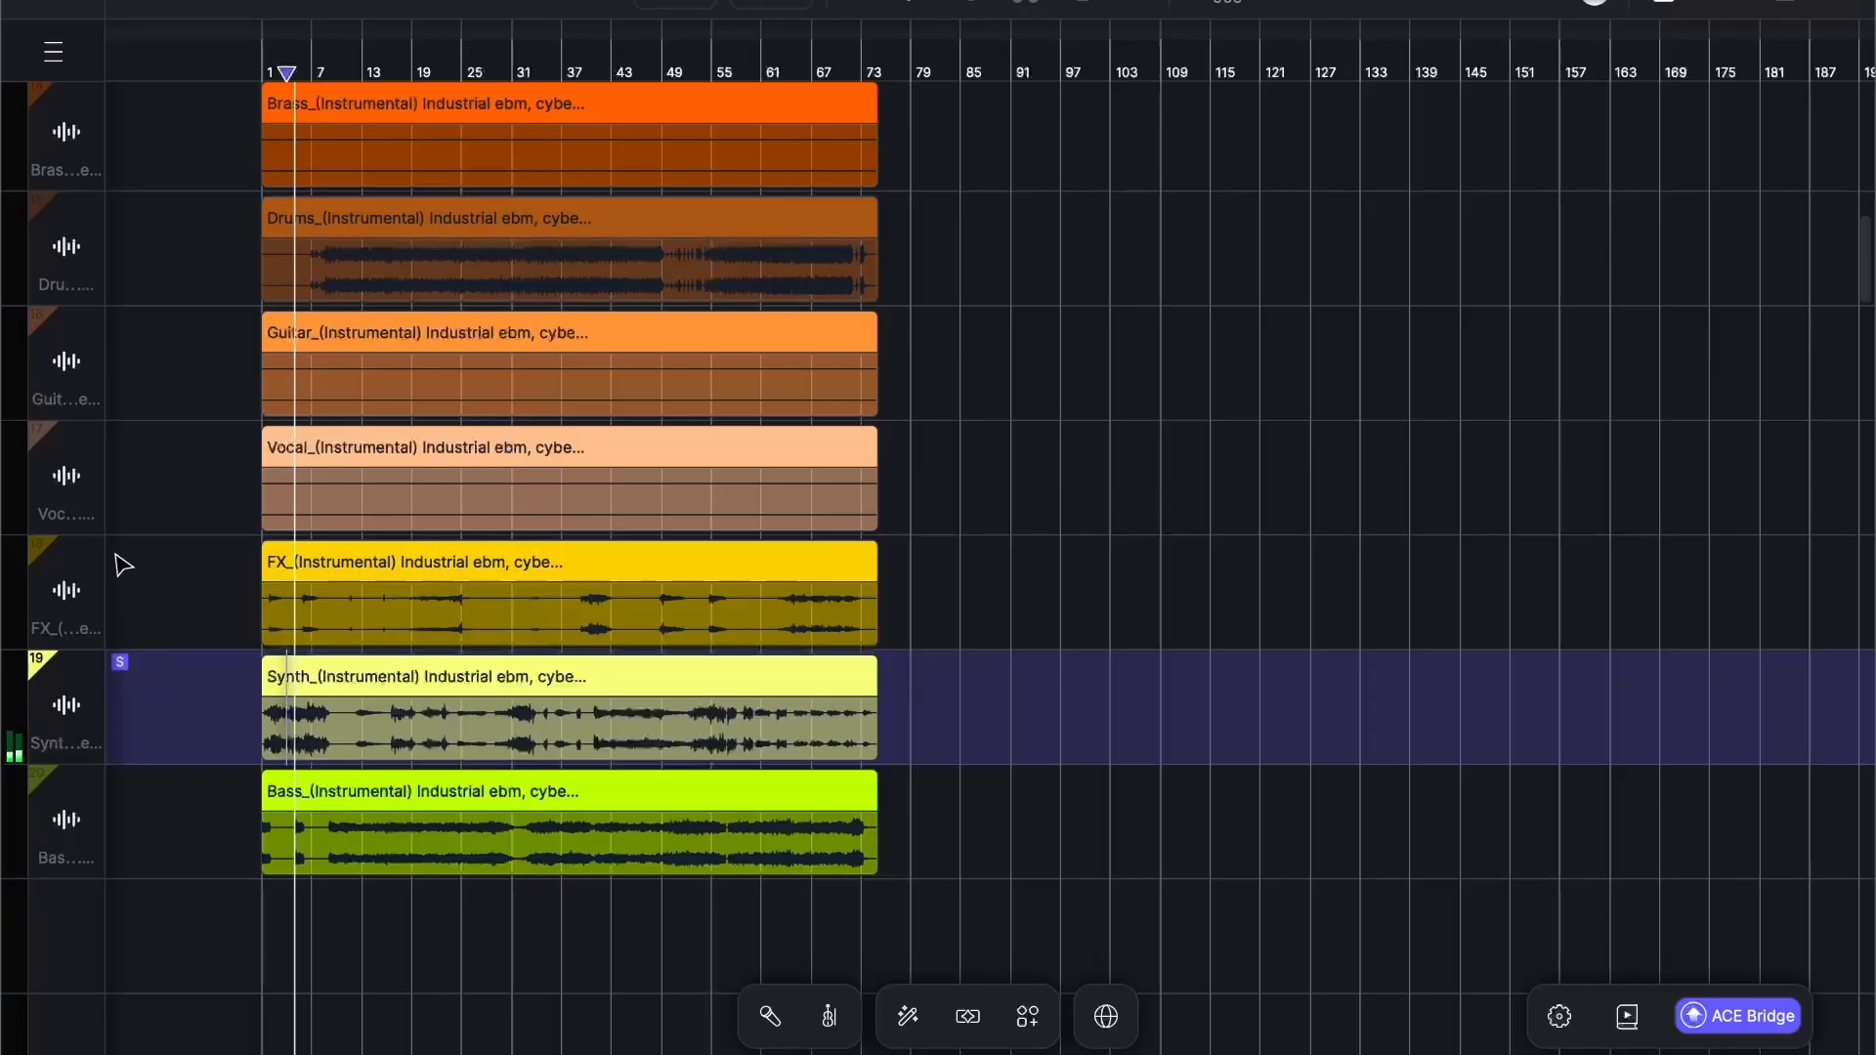
left_click(436, 618)
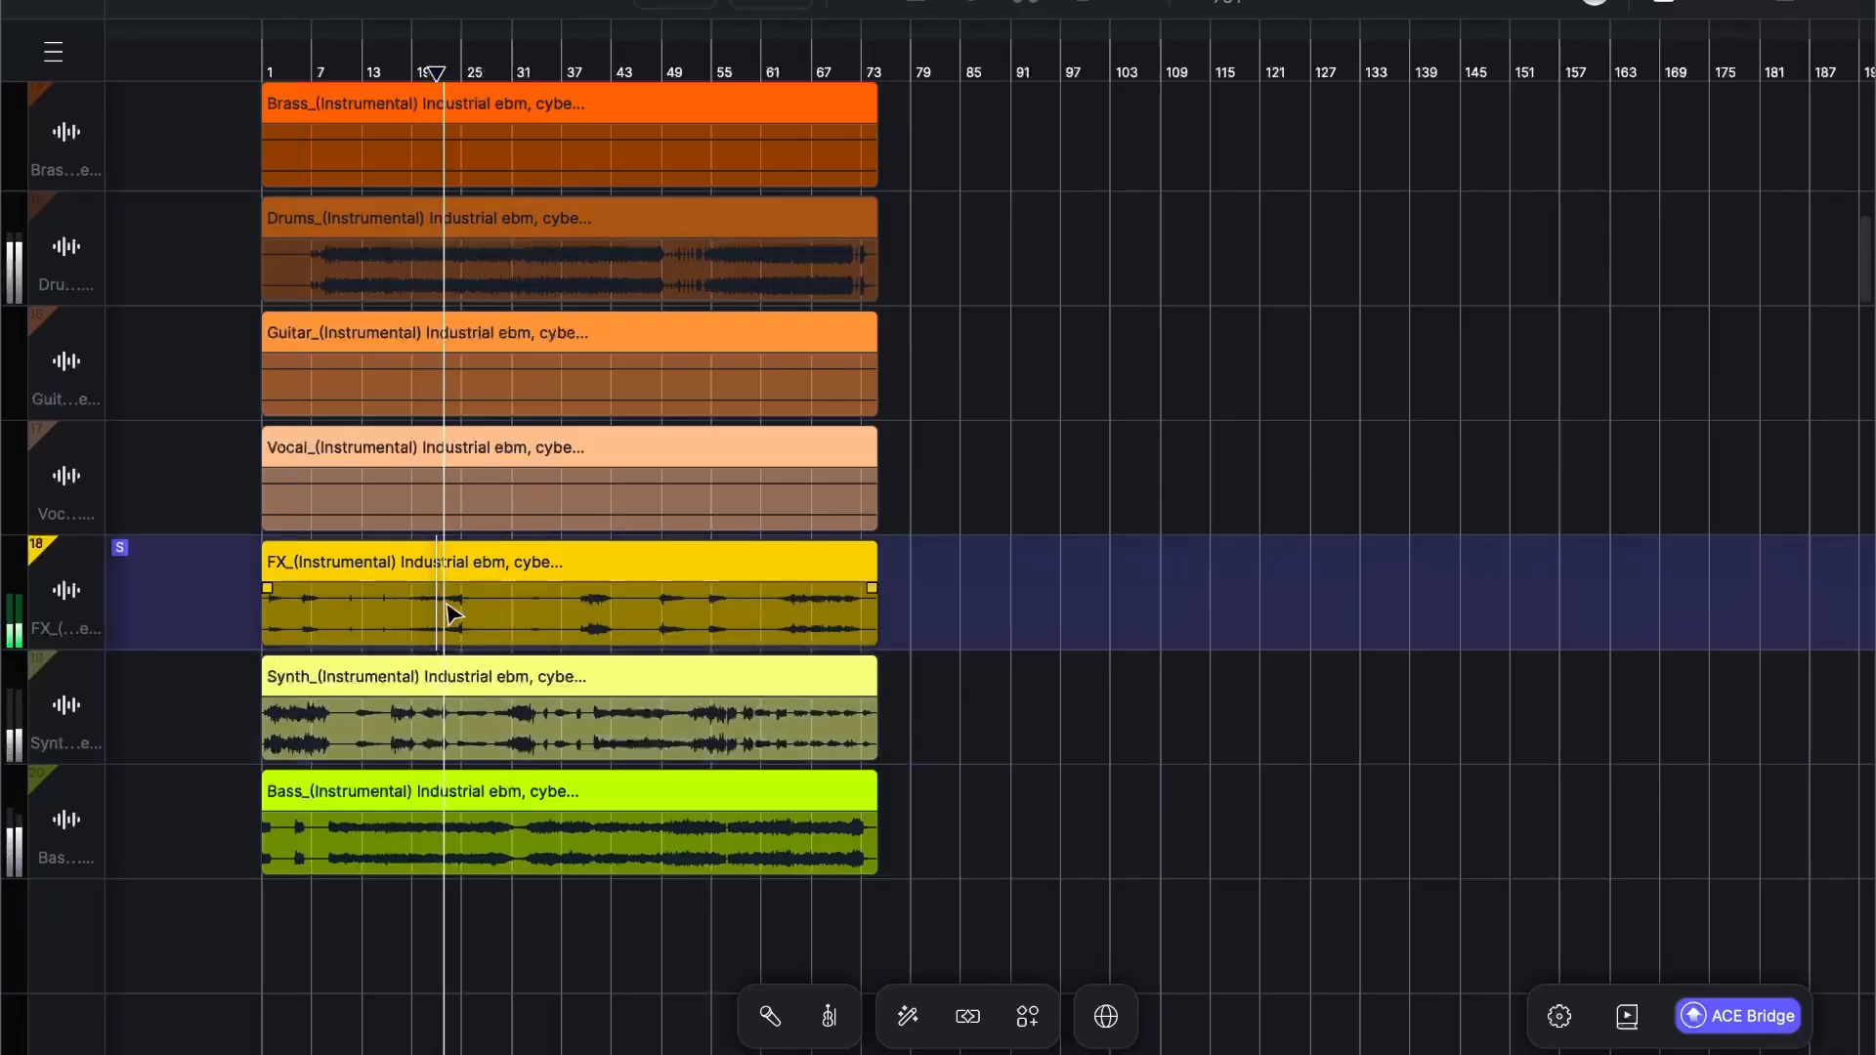
Step: Delete the Vocal and Guitar stem tracks of the Industrial ebm split
scroll(452, 613, "up", 2)
left_click(455, 638)
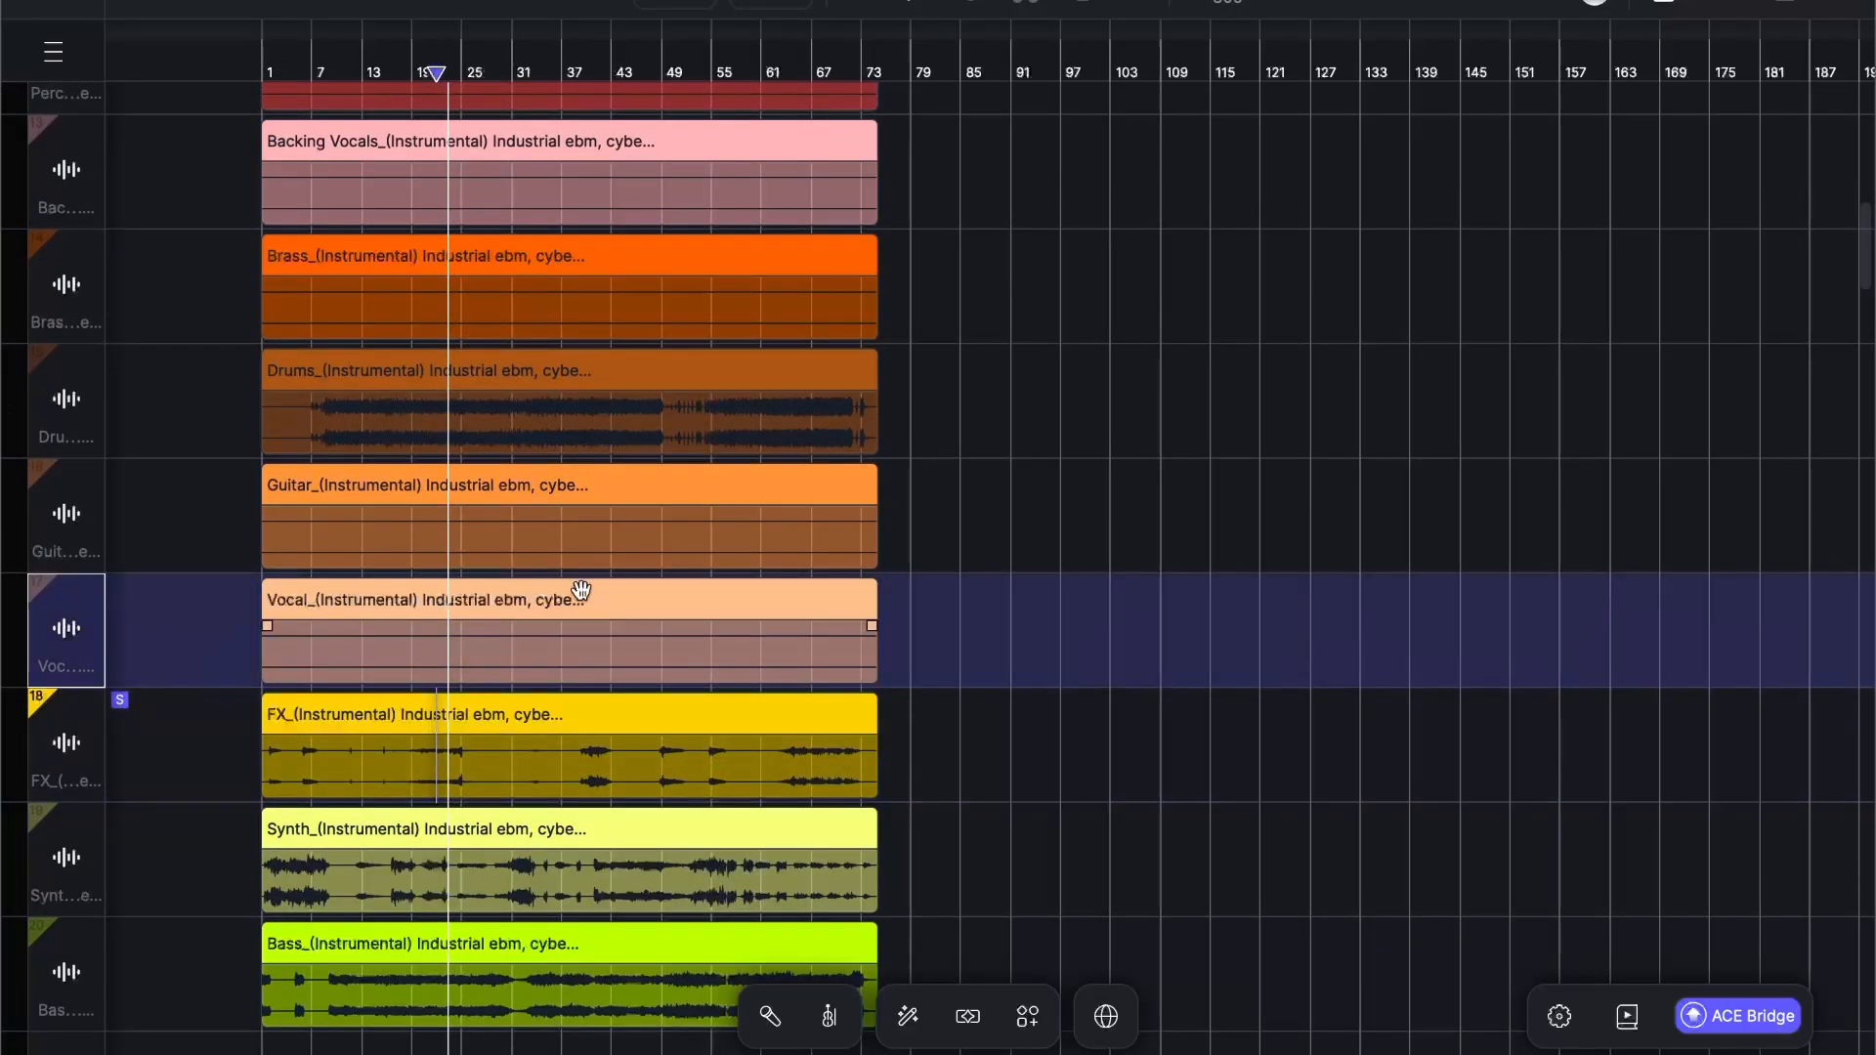
mouse_move(56, 542)
left_click(76, 500, "shift")
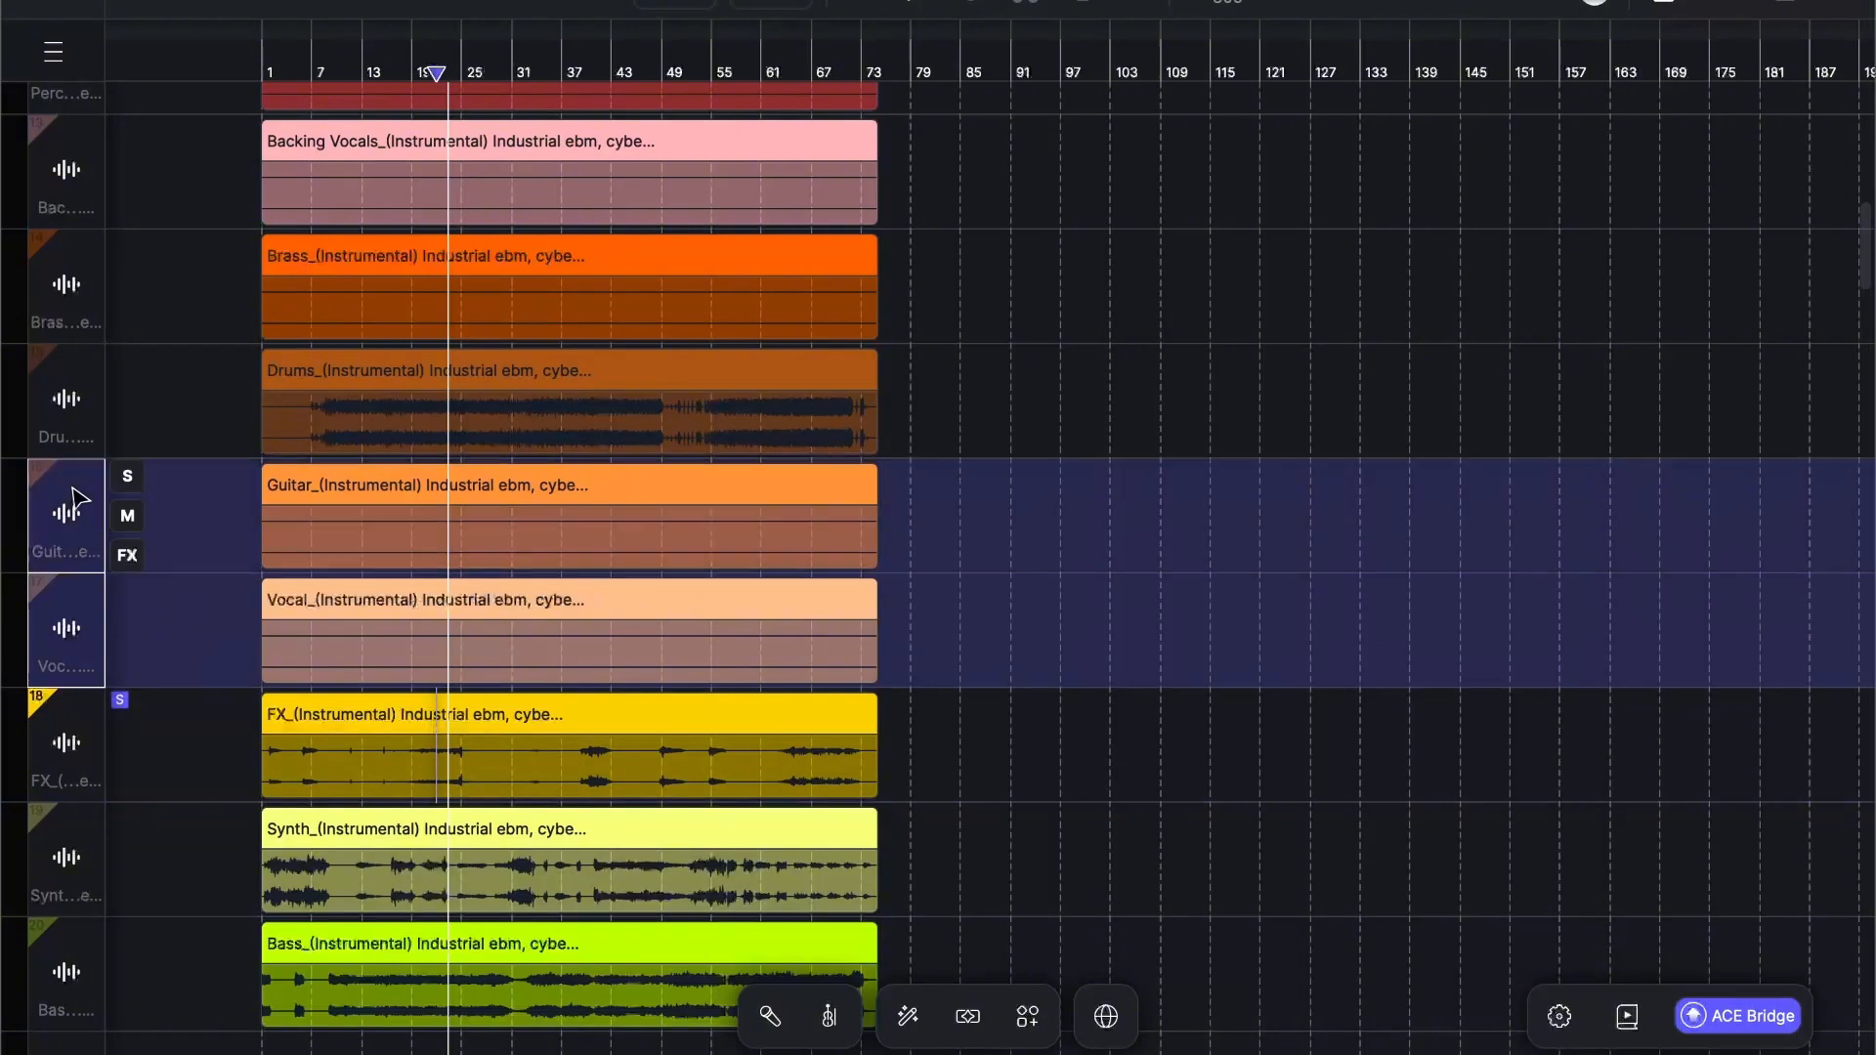
key("Delete")
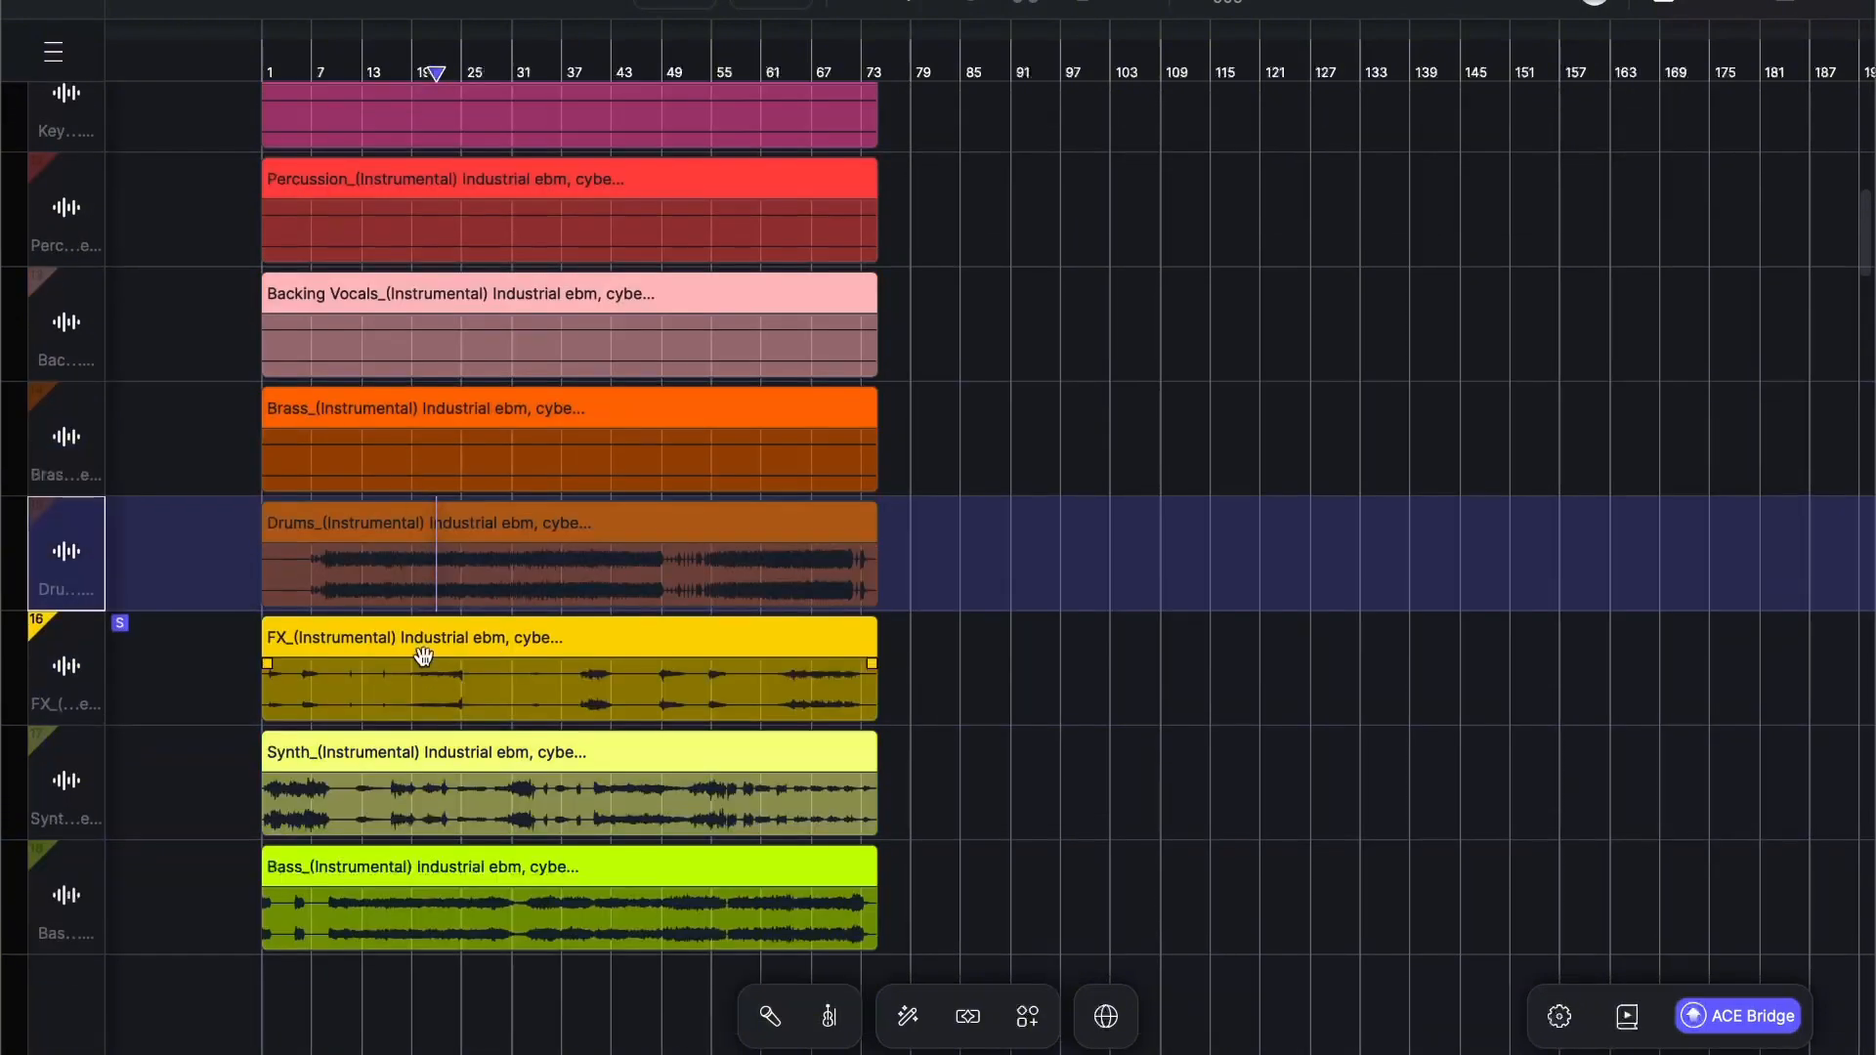
Step: Solo the Industrial ebm Drums stem and audition it from about bar 16
left_click(127, 515)
scroll(407, 576, "up", 2)
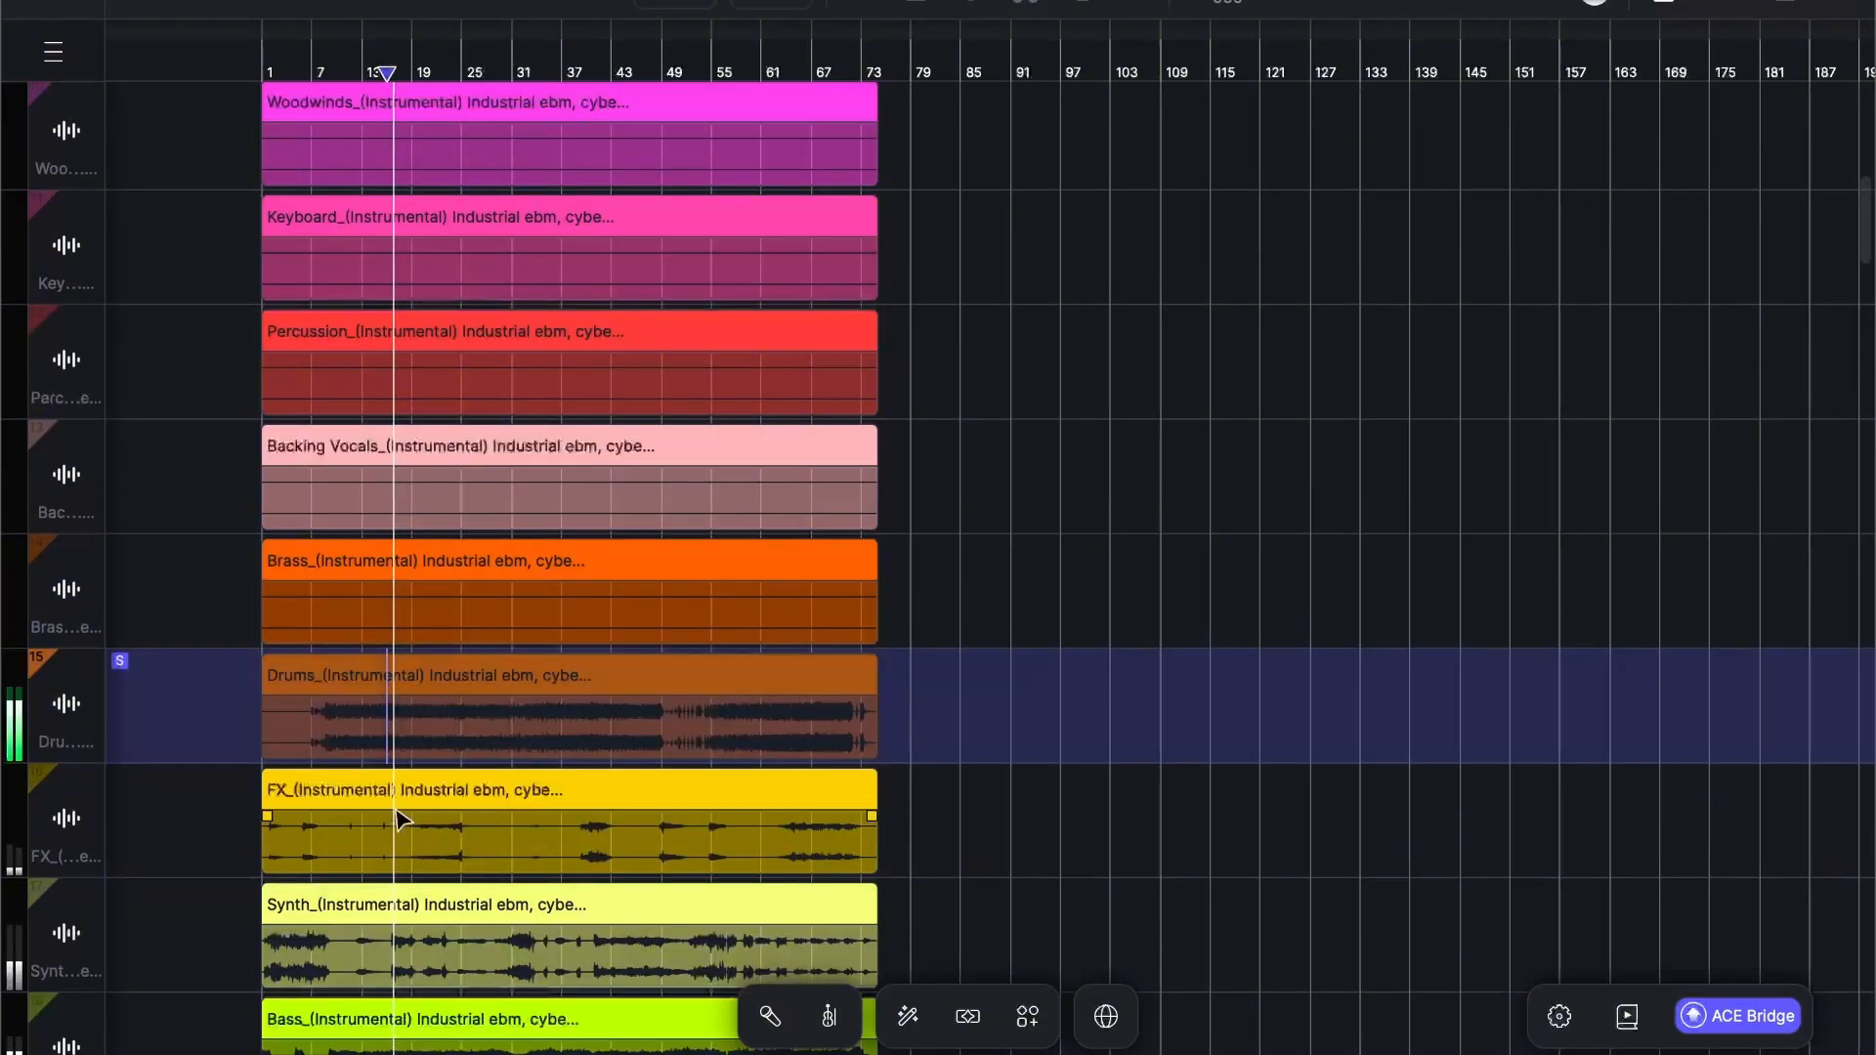
Step: Delete the Brass, Backing Vocals, Percussion, Keyboard, Woodwinds and Strings stems together with their tracks
left_click(403, 743)
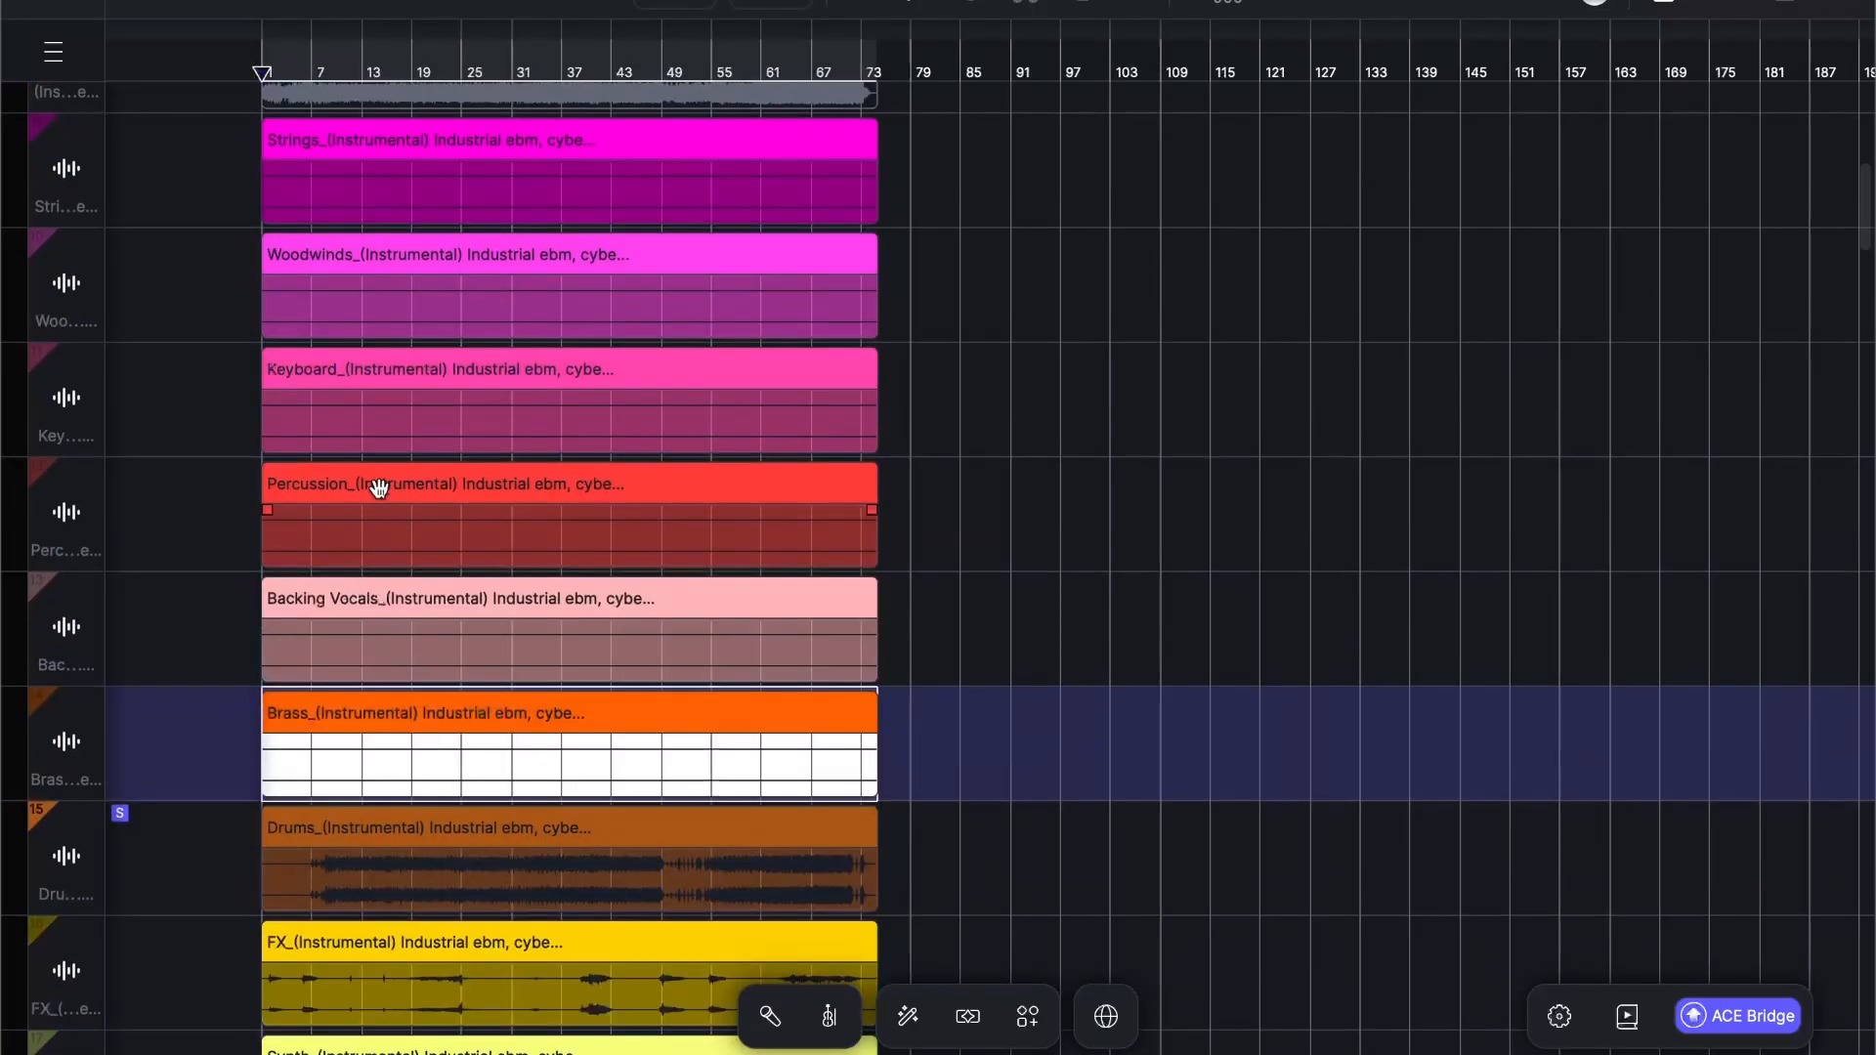
left_click(406, 381, "shift")
left_click(335, 254, "shift")
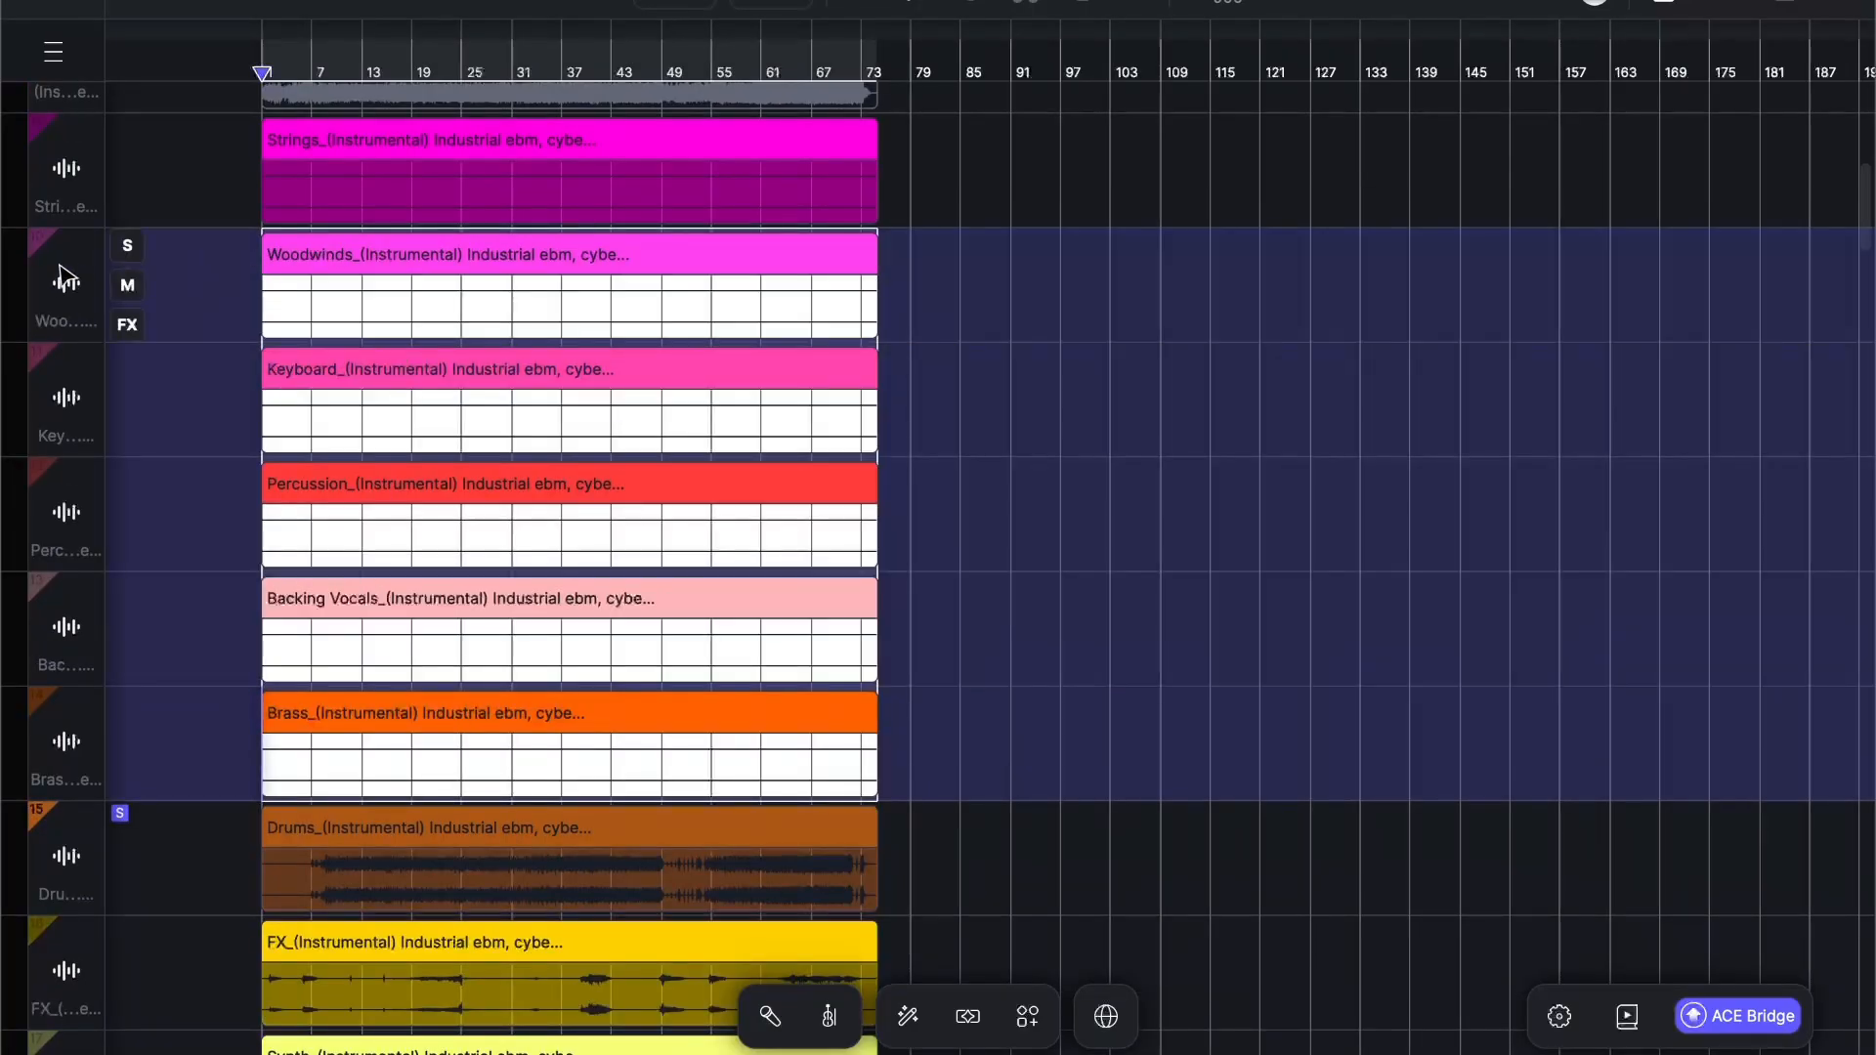
key("Delete")
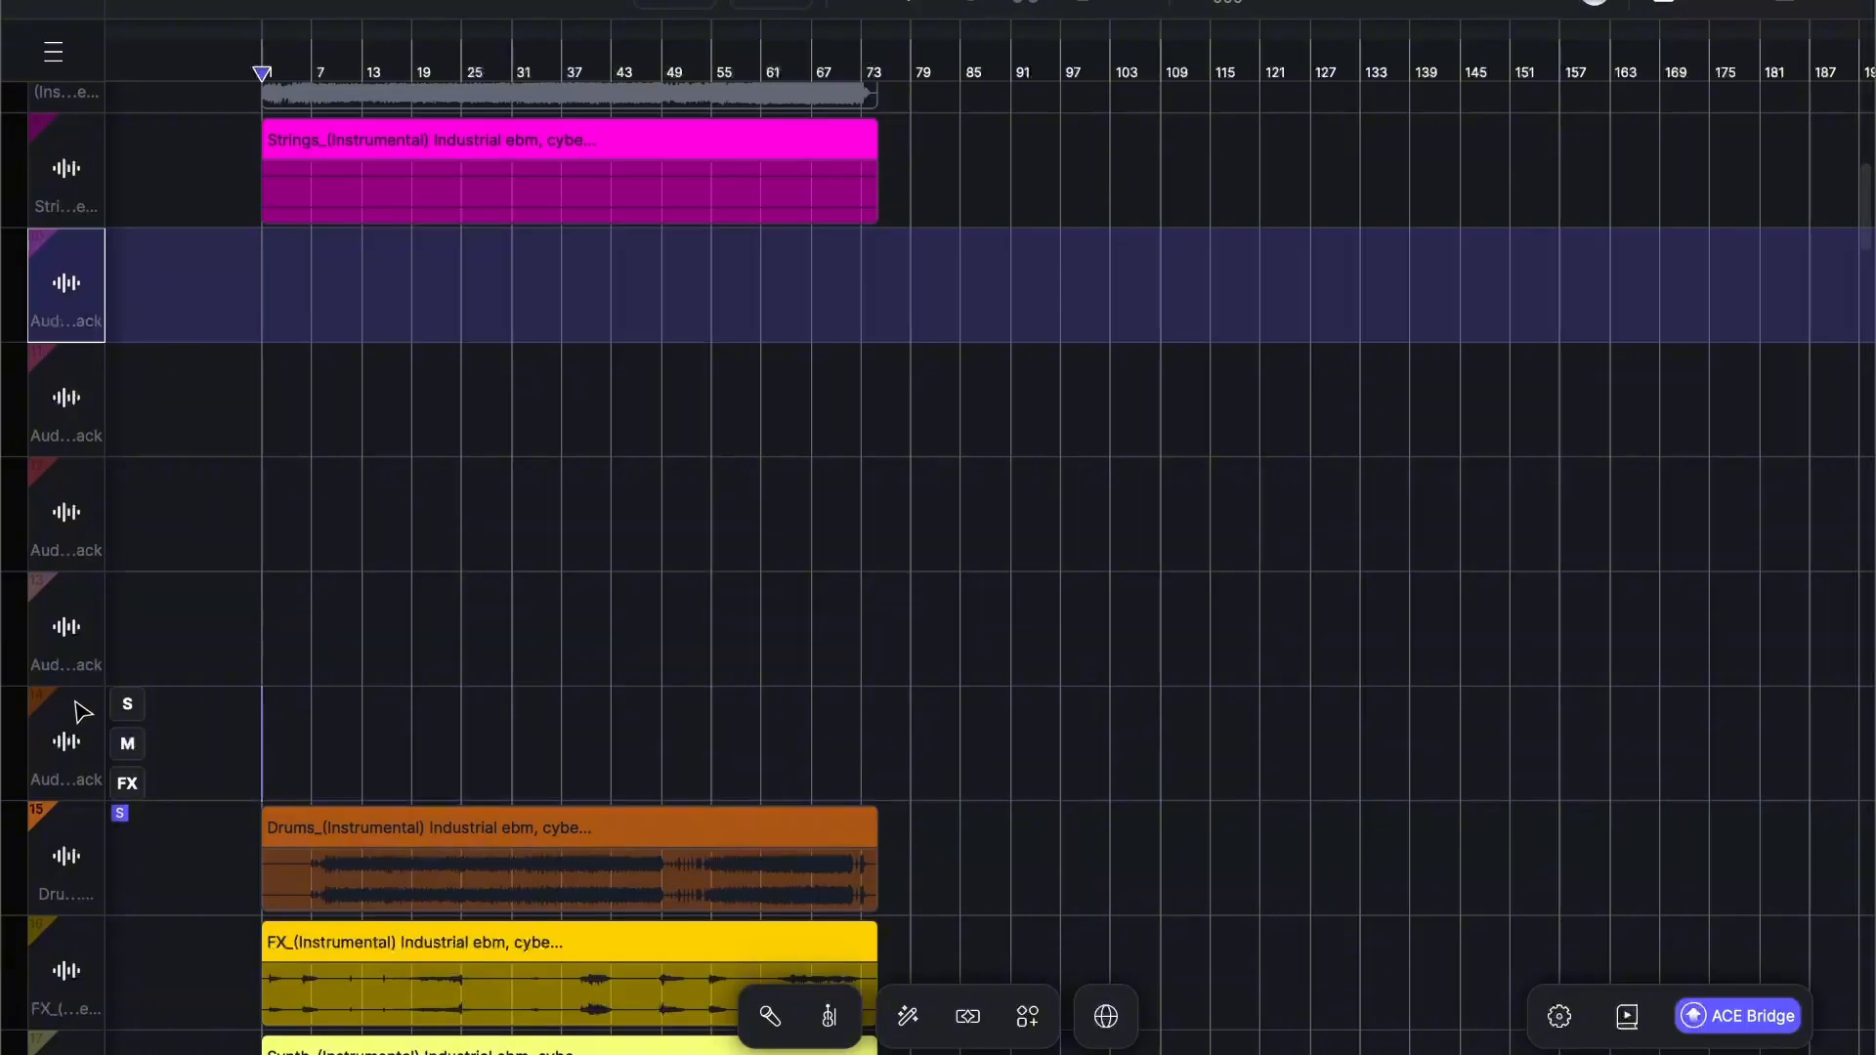
left_click(82, 712, "shift")
key("Delete")
left_click(59, 452)
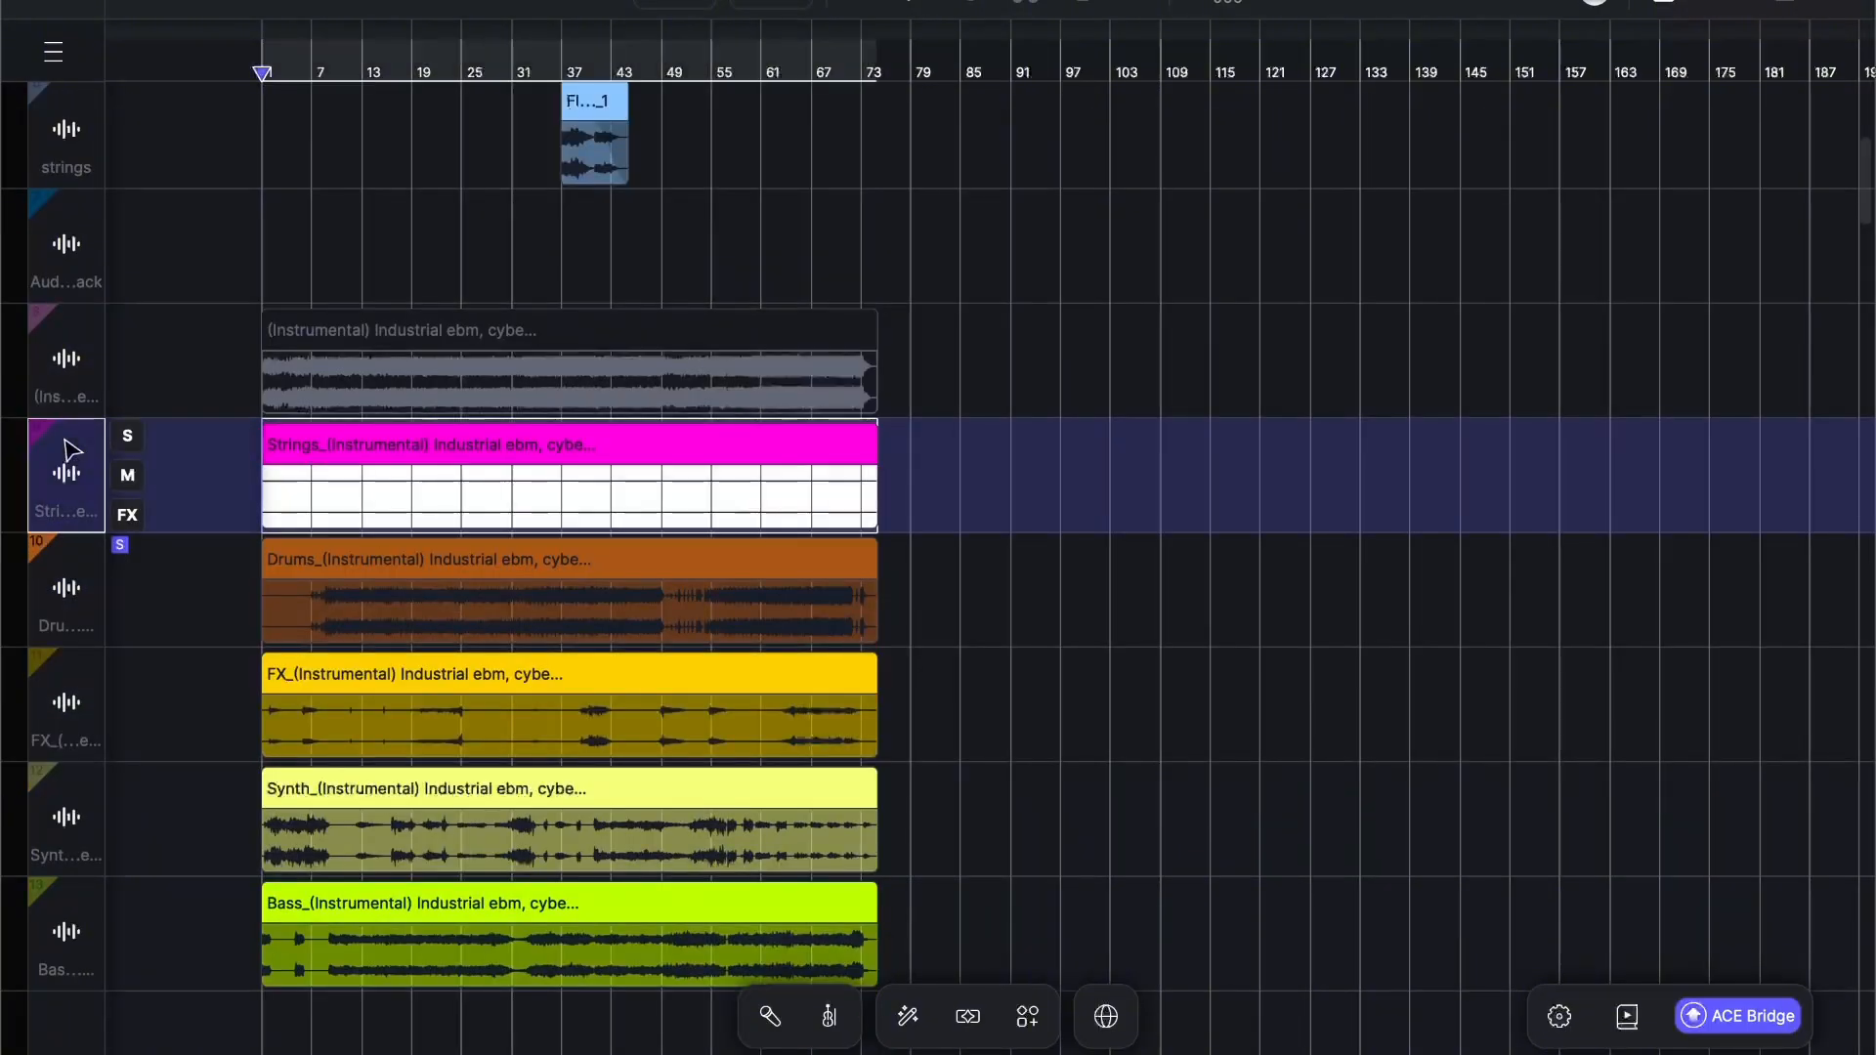
key("Delete")
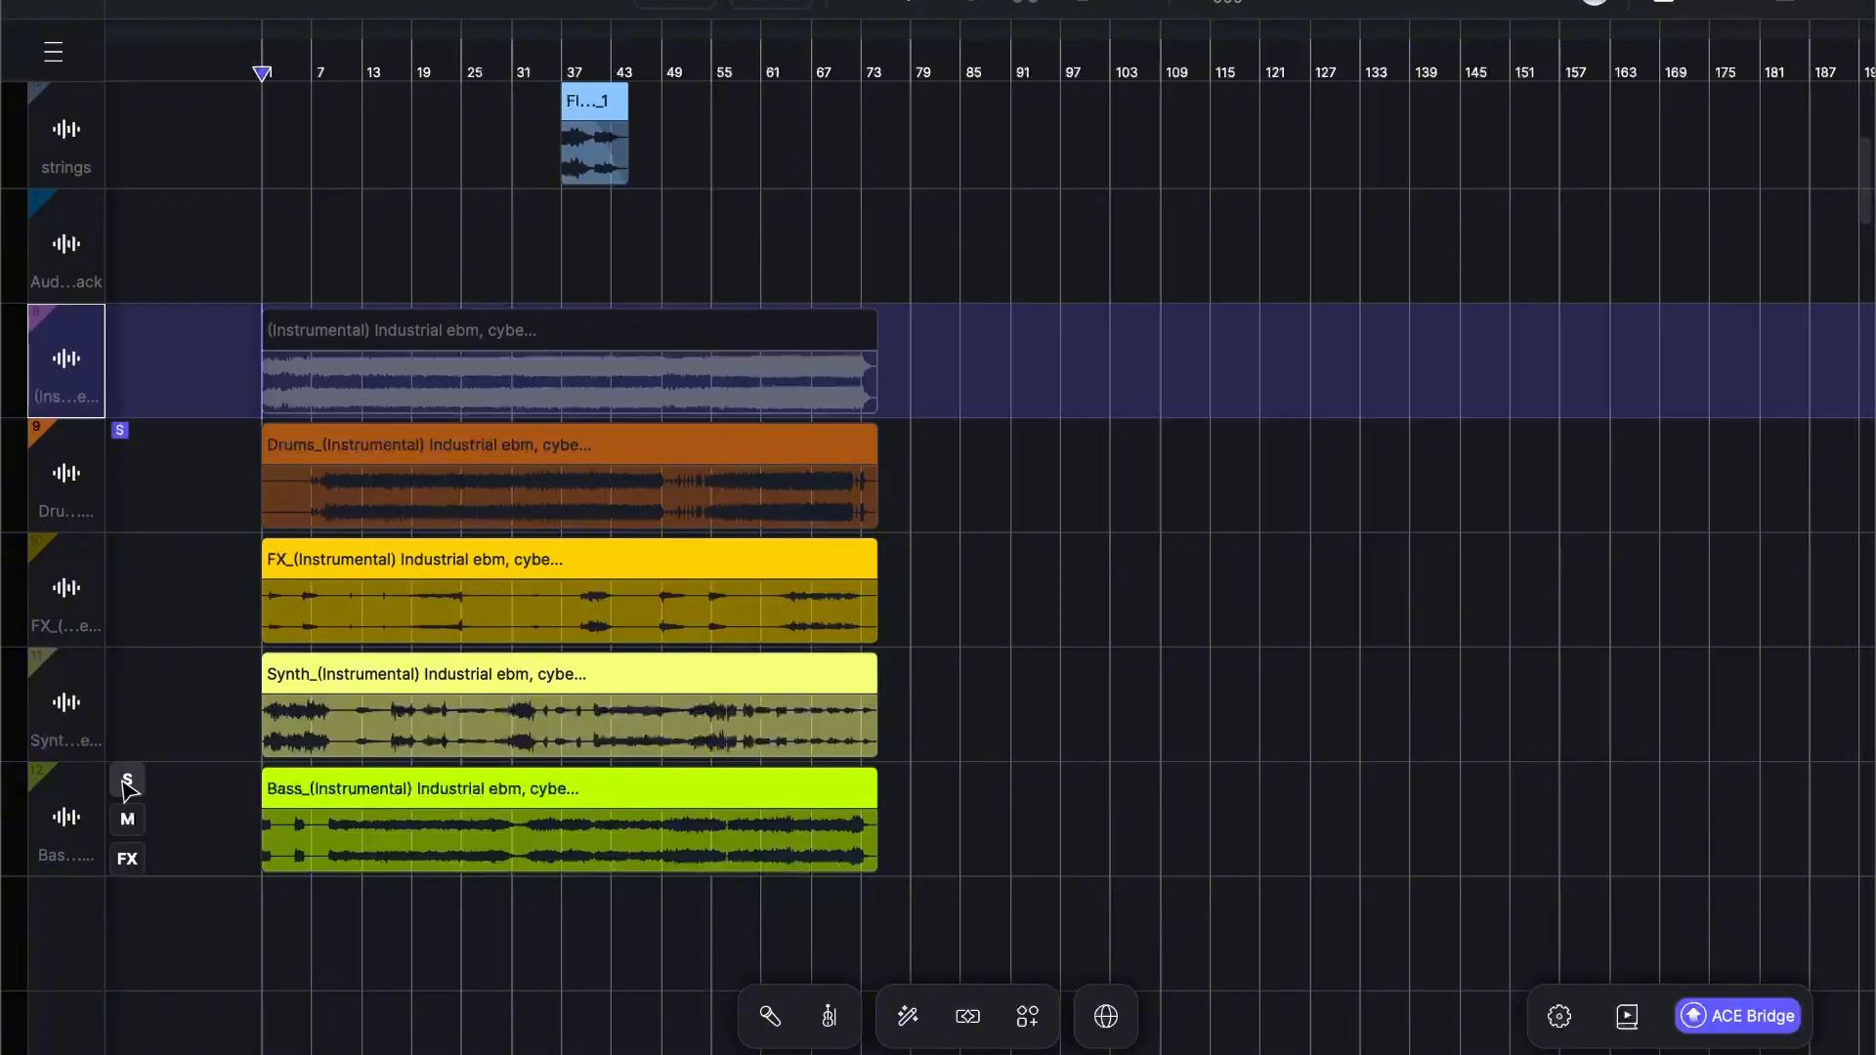
Step: Solo the Industrial ebm Bass stem and audition it from bar 13
left_click(127, 780)
left_click(365, 852)
key("space")
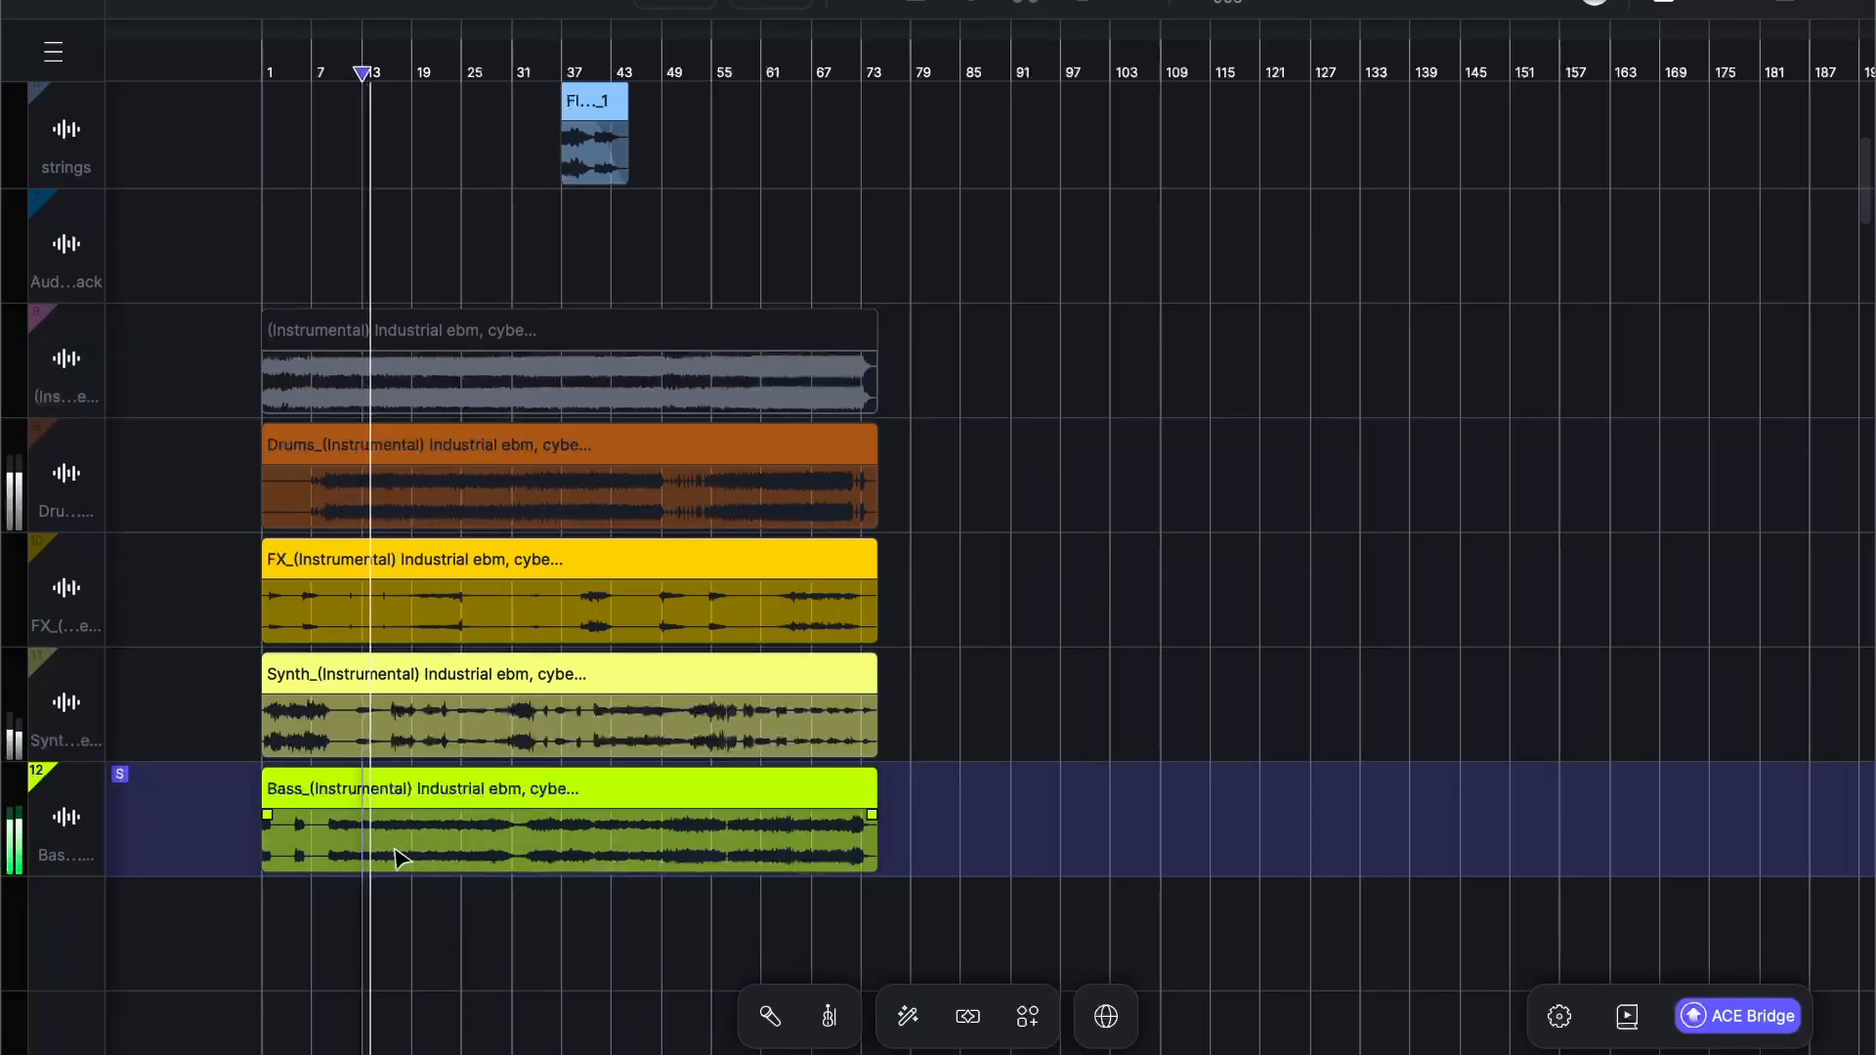
key("space")
Step: Split out the section from bar 13 to bar 19 of the Industrial ebm Bass stem and copy it
left_click_drag(362, 850, 408, 855)
key("super+e")
key("super+c")
Step: Paste the copied Bass section into the arrangement and place it on the empty audio track below strings at bar 19
scroll(752, 422, "up", 3)
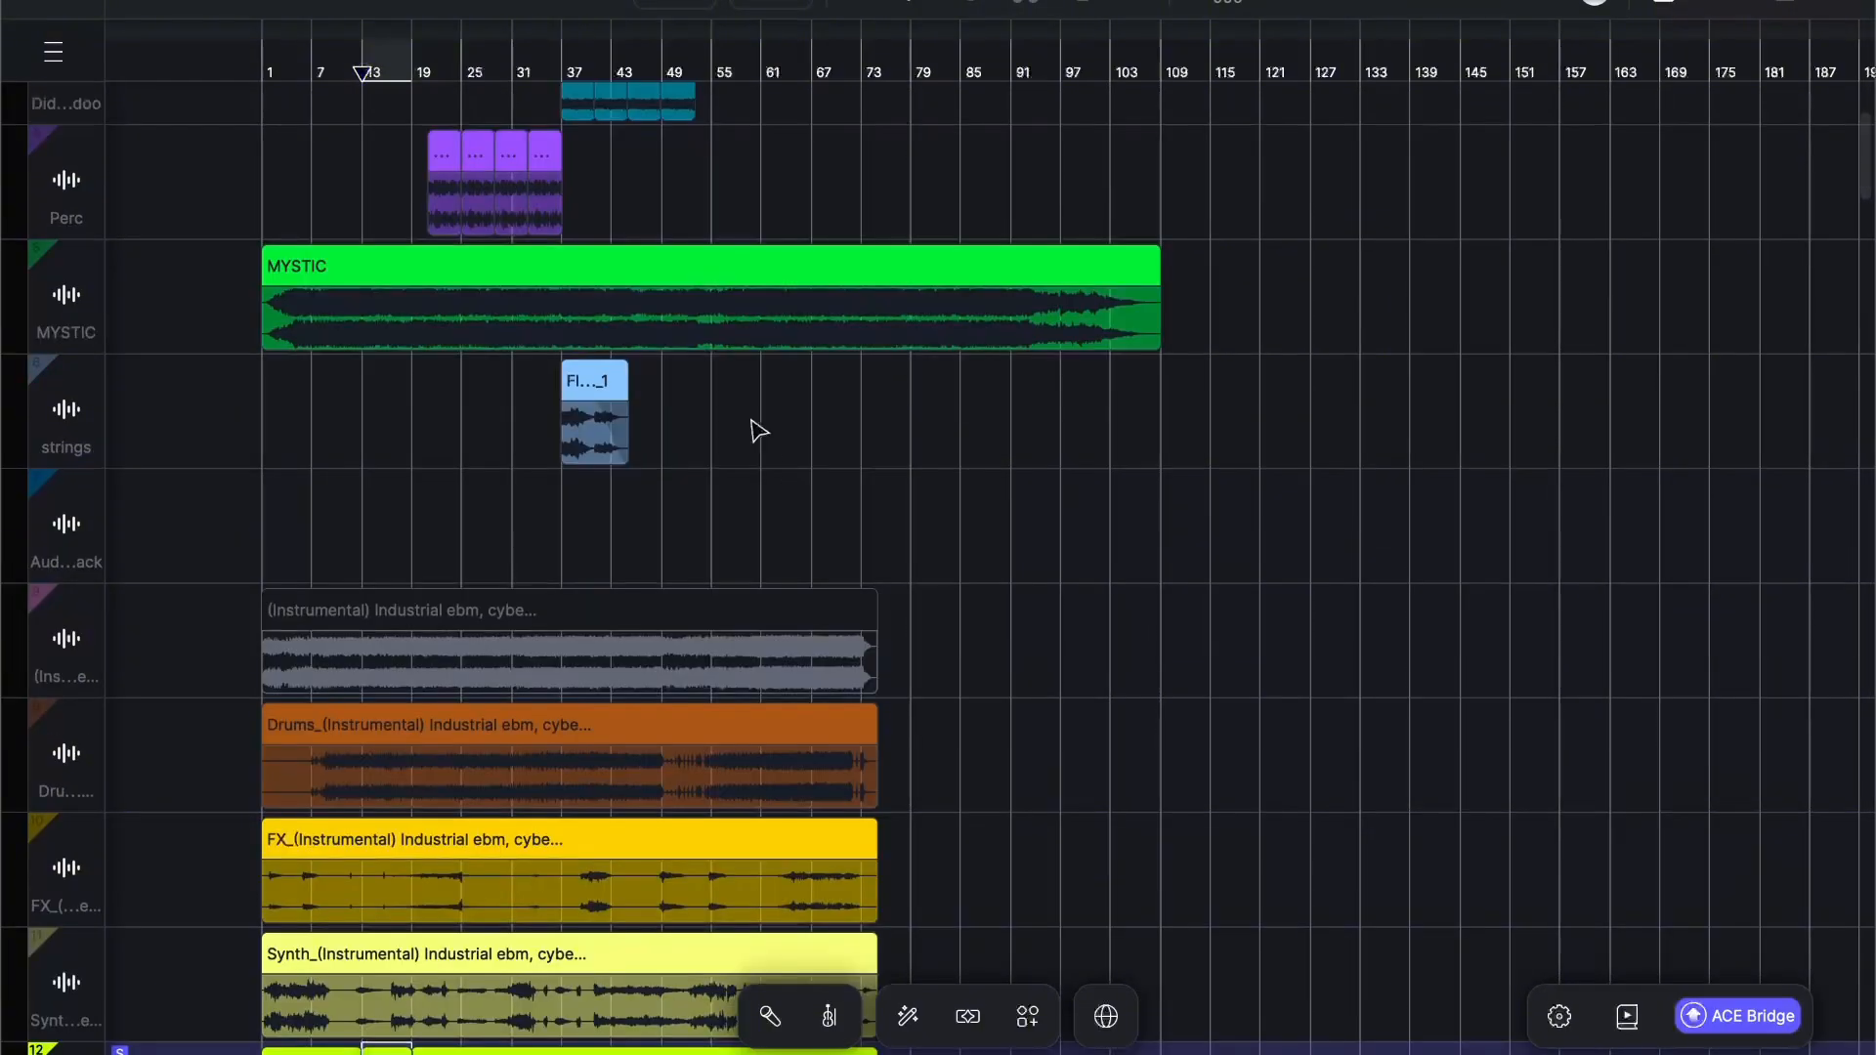
left_click(745, 422)
key("super+v")
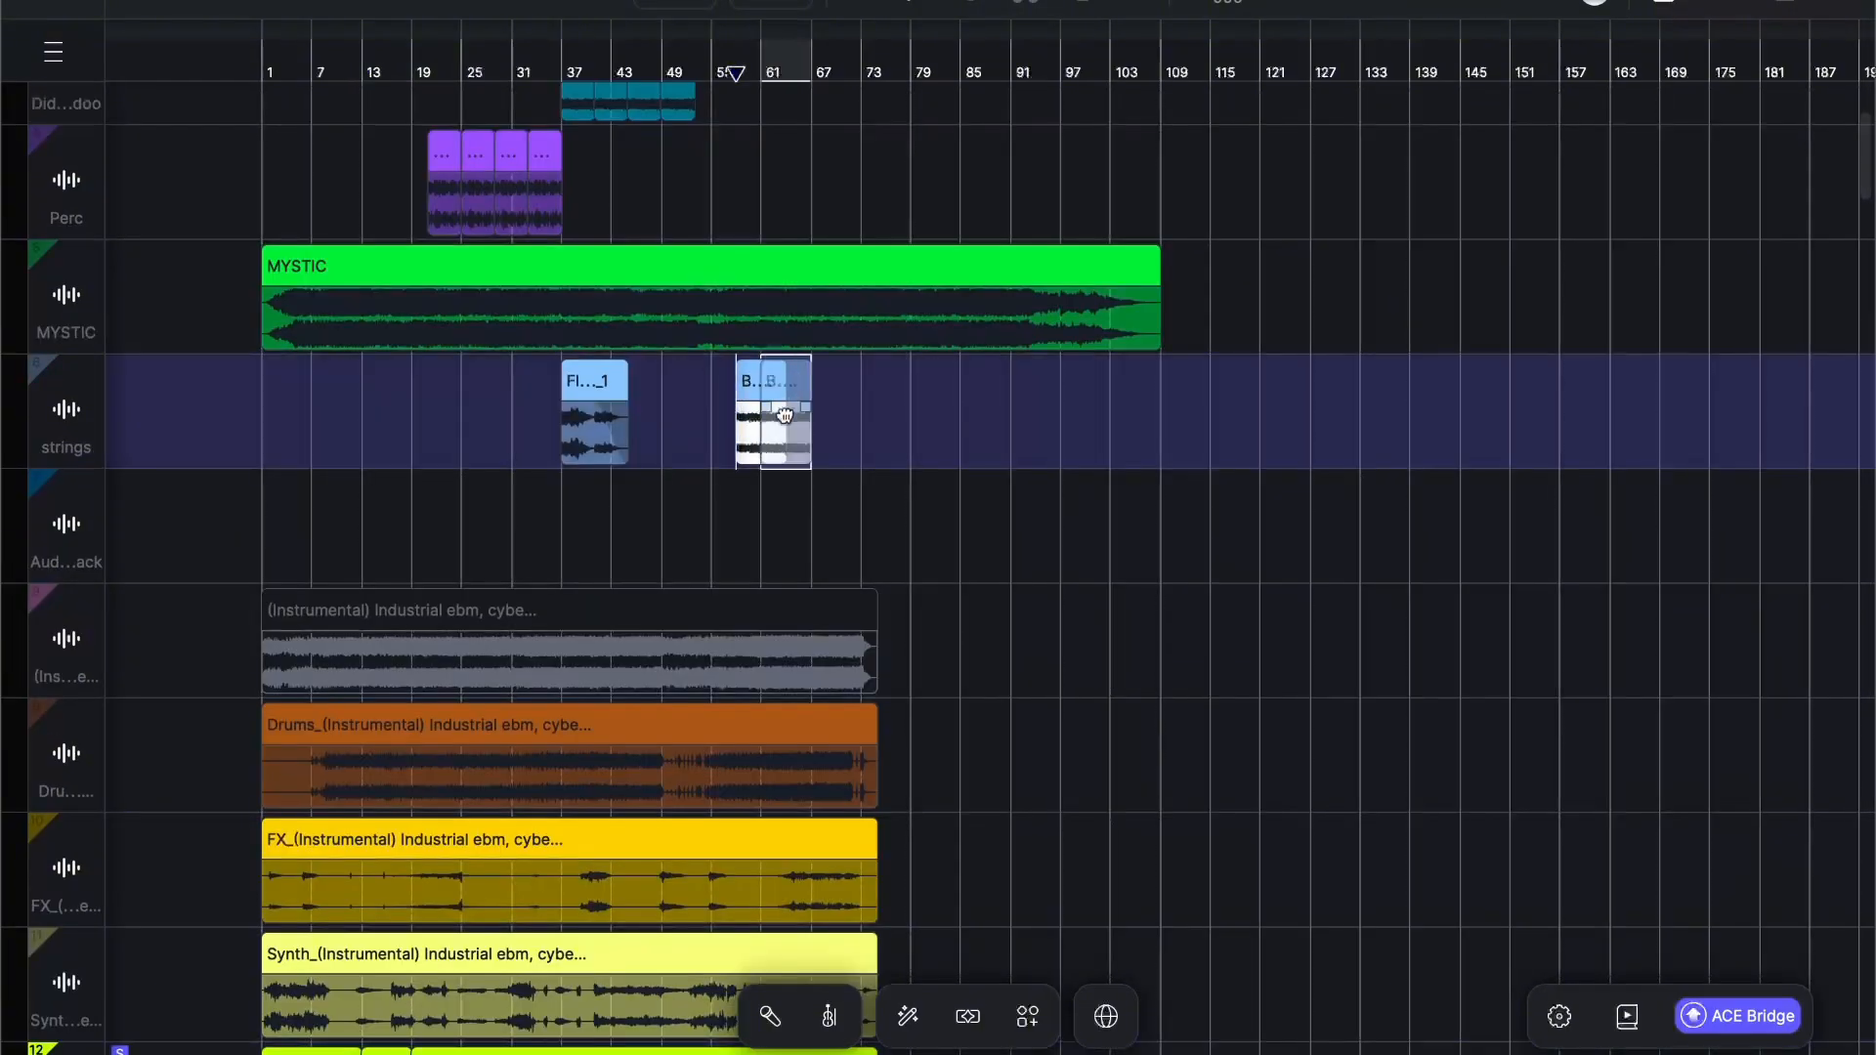
left_click_drag(779, 410, 434, 491)
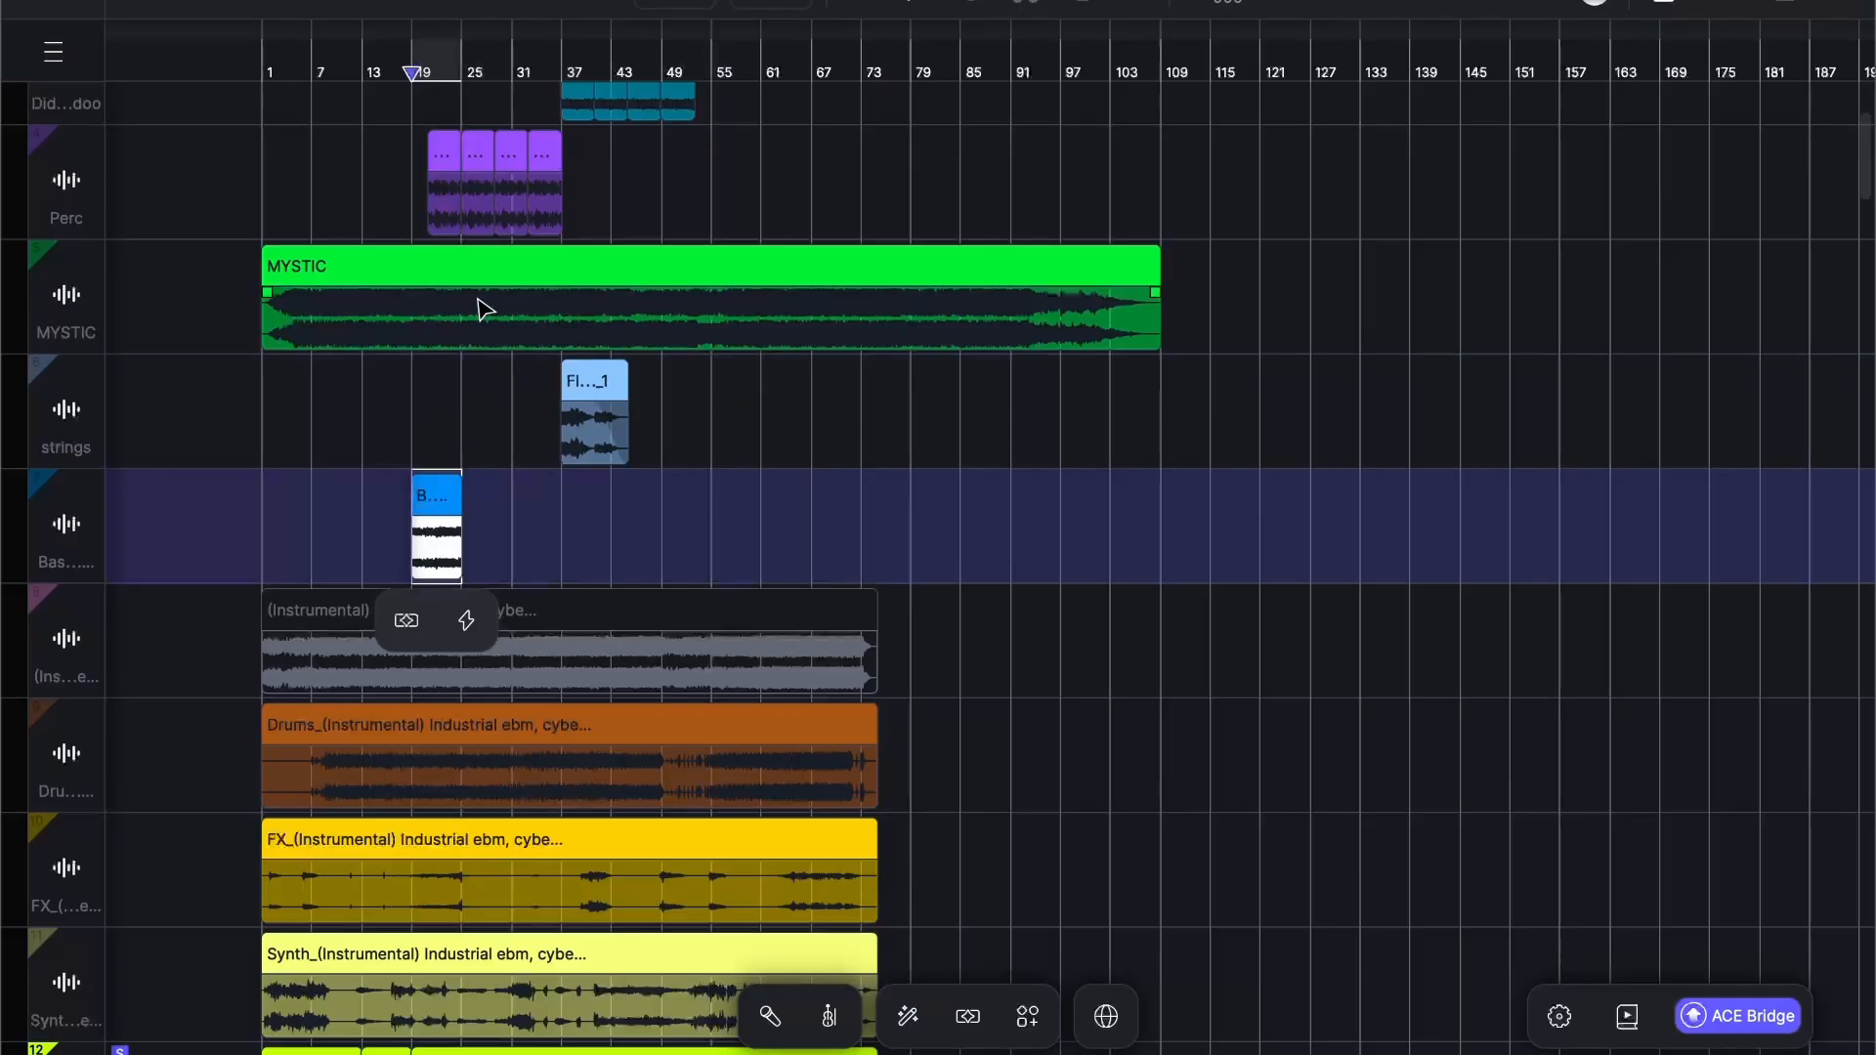
Step: Select about bars 22 to 55 of the MYSTIC clip and review the Styles prompt in Music Enhancer, then close it
left_click_drag(437, 303, 715, 297)
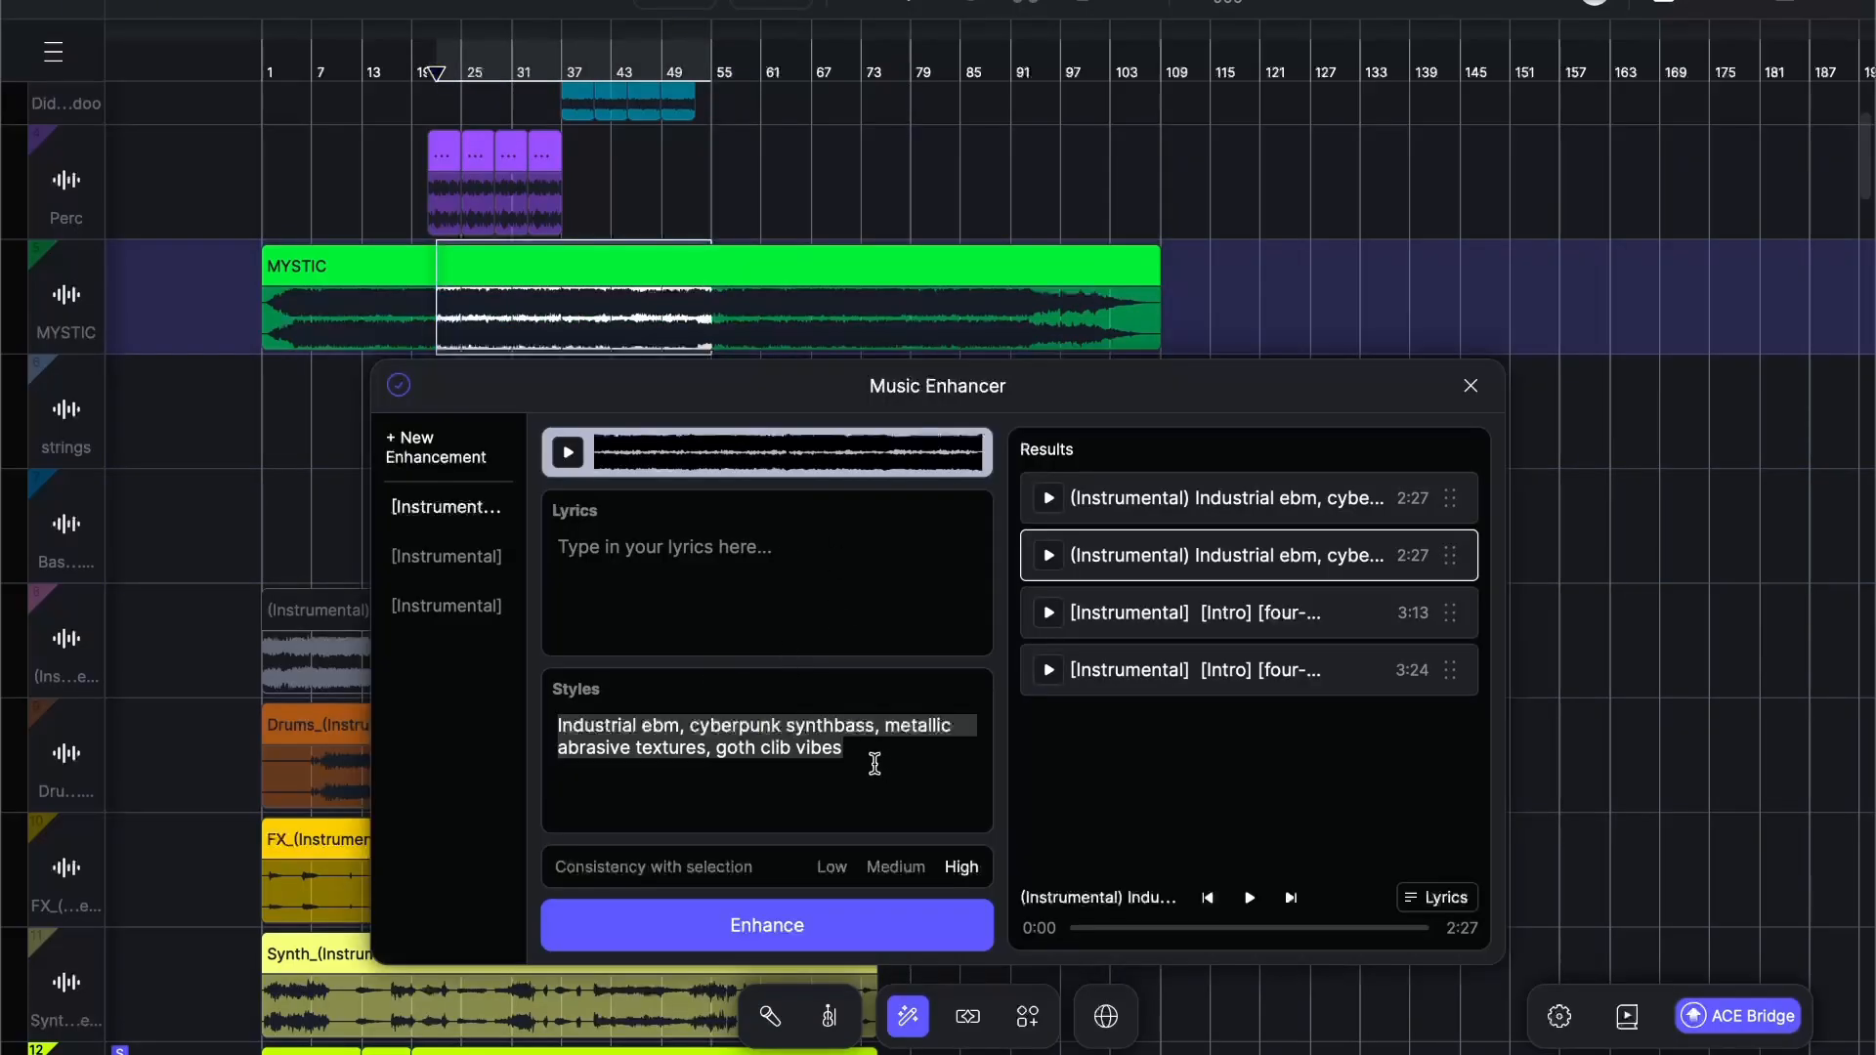
left_click_drag(875, 763, 550, 743)
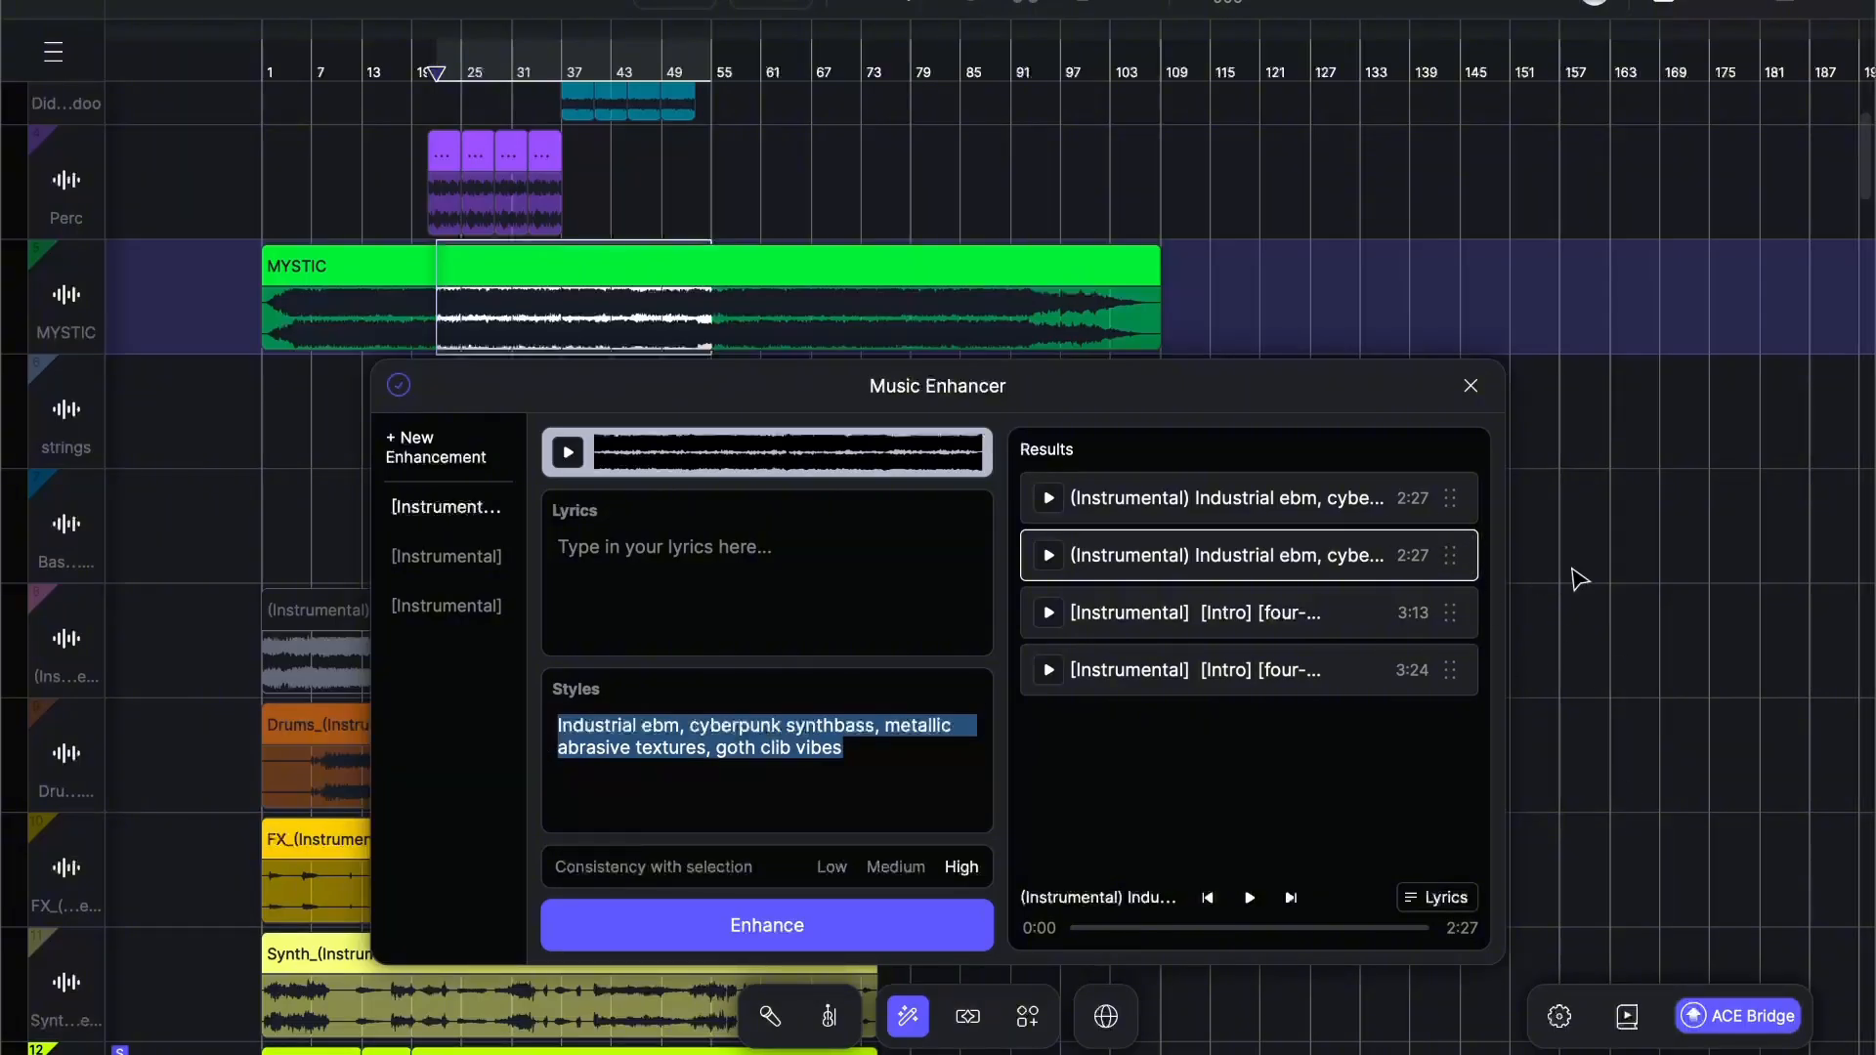
left_click(1470, 386)
Step: Open the Stem Splitter for the full Industrial ebm instrumental clip and close it without splitting again
right_click(517, 635)
mouse_move(615, 21)
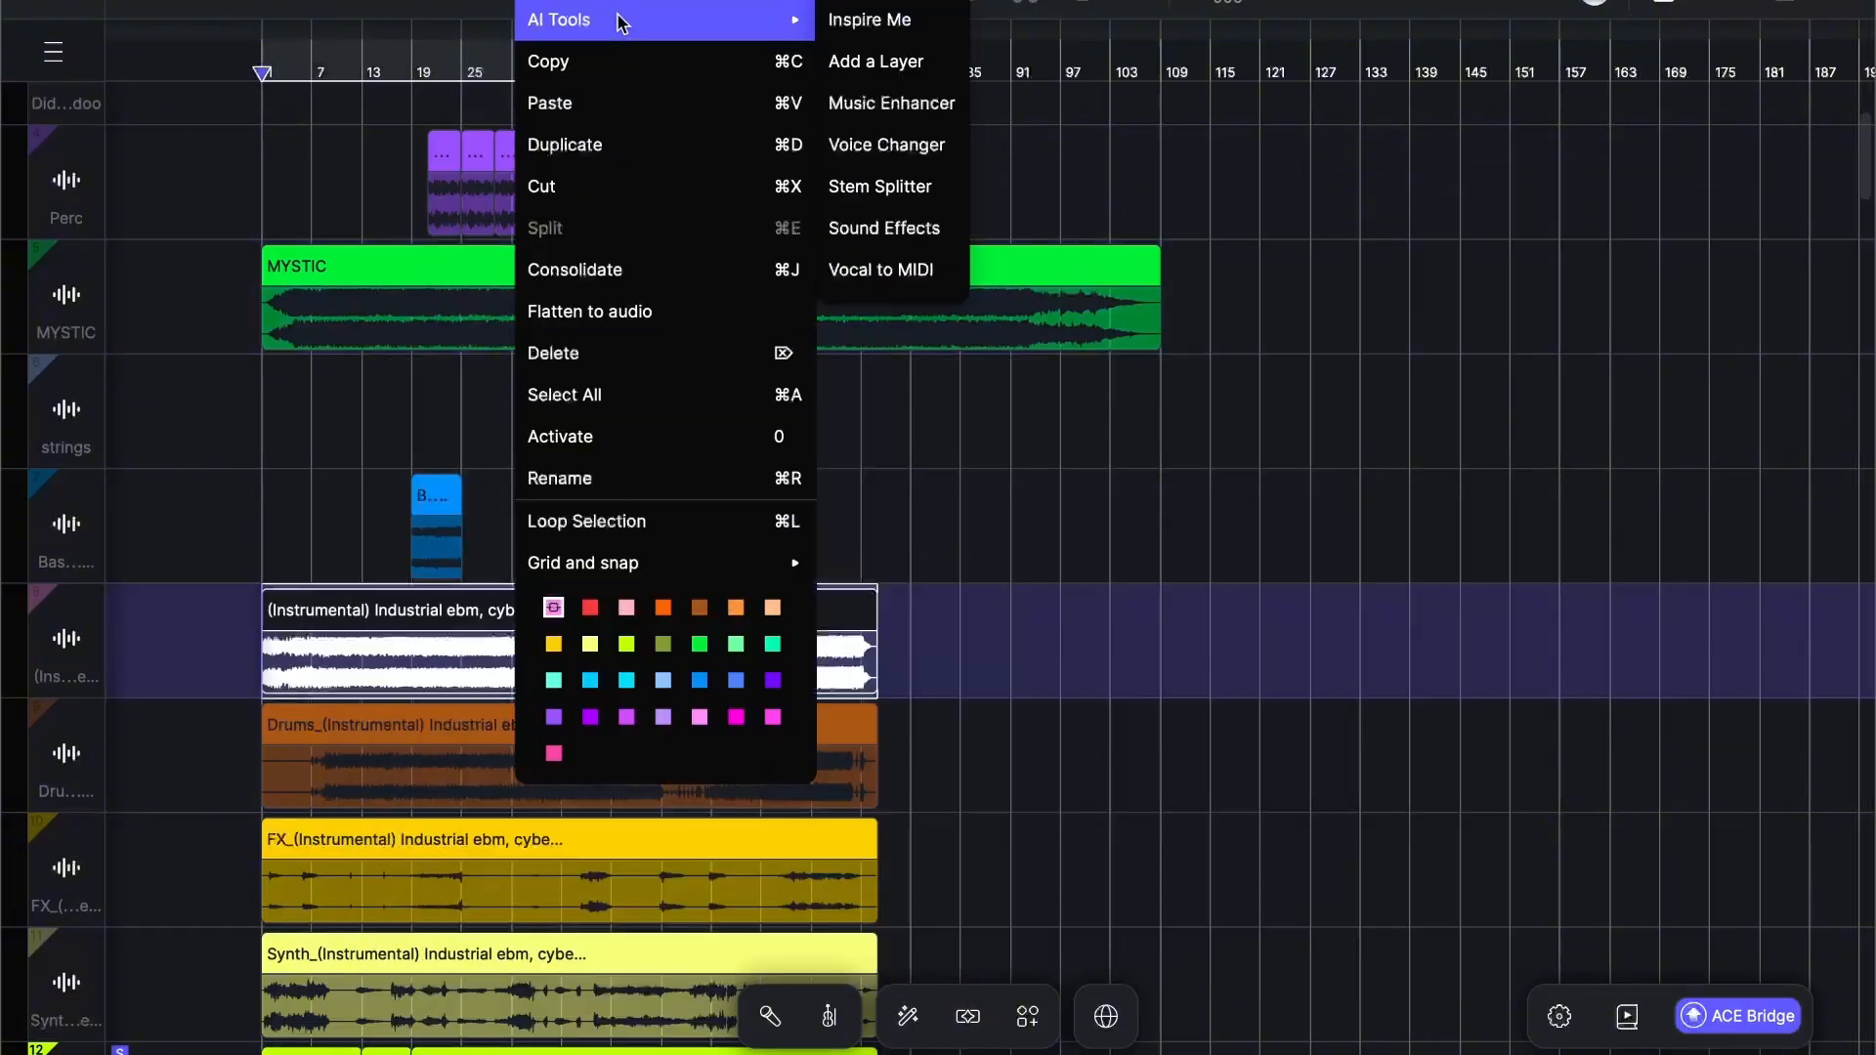
left_click(923, 186)
left_click(1204, 590)
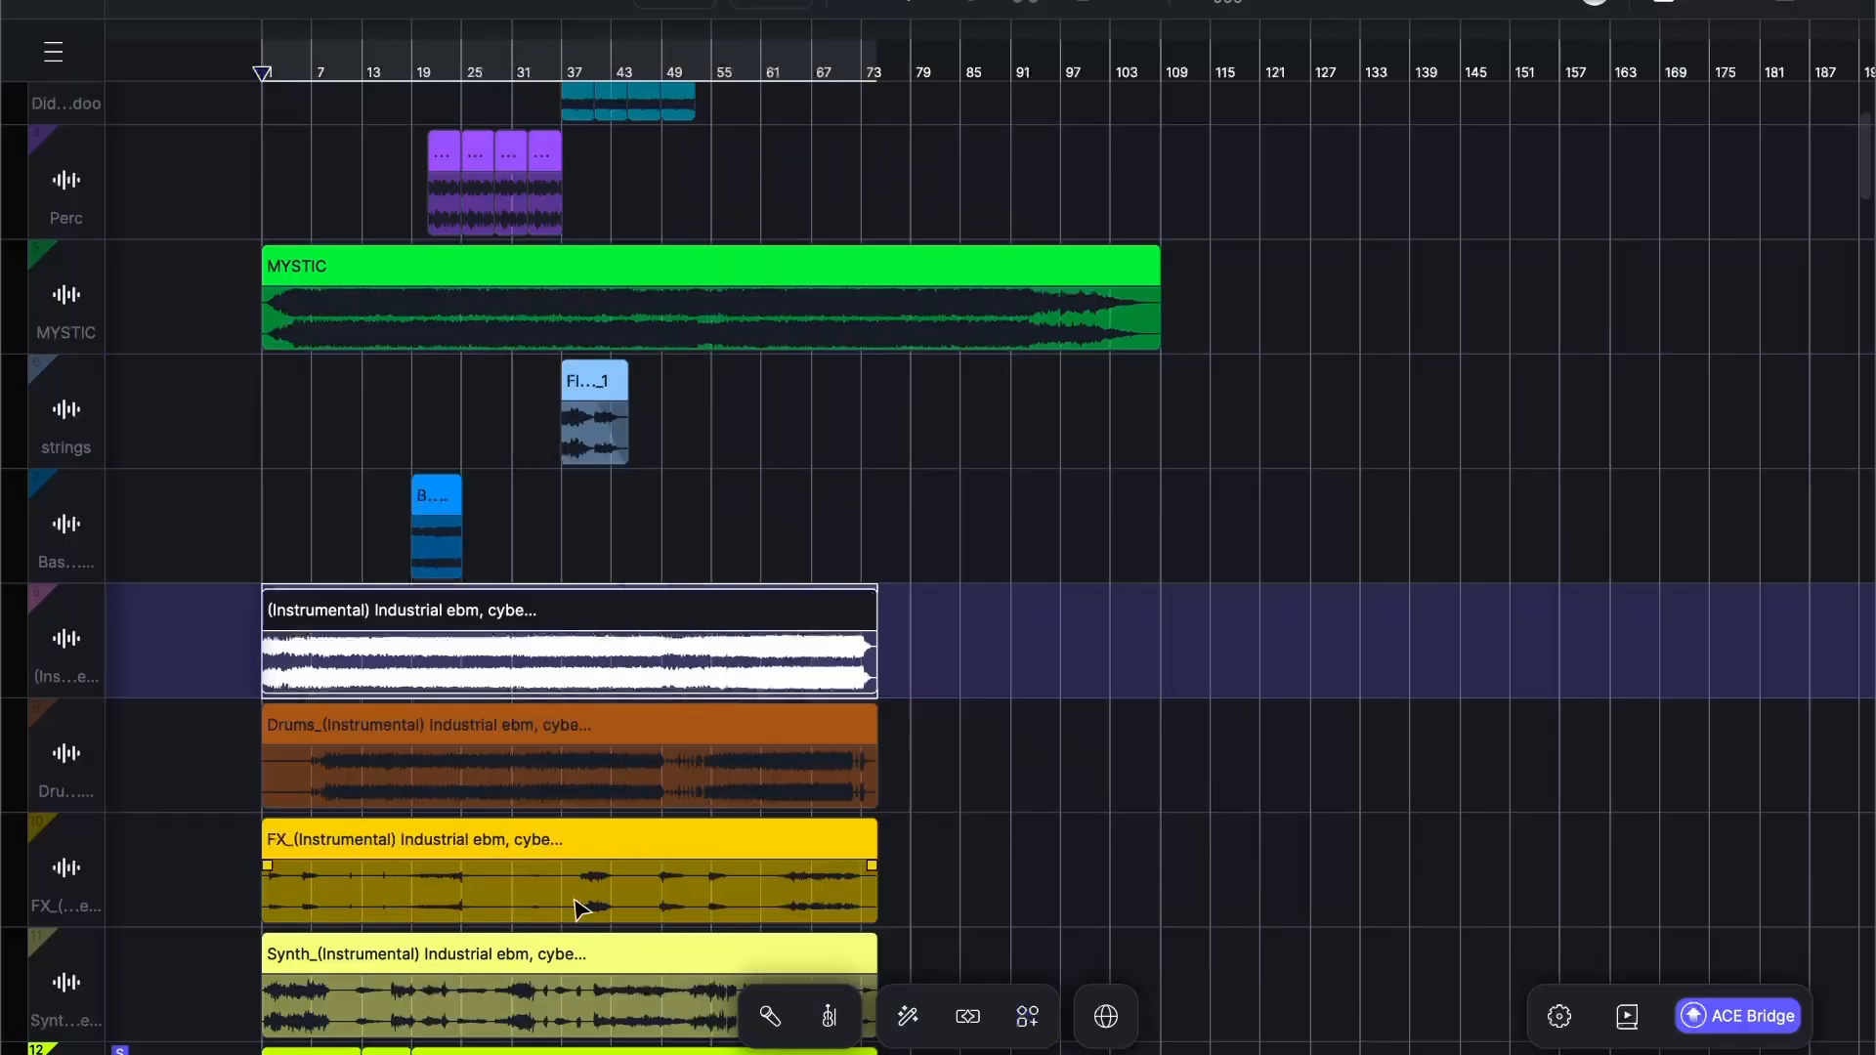
Step: Move the copied Bass section from the audio track to the strings track at bar 61
left_click(435, 498)
left_click_drag(434, 502, 783, 387)
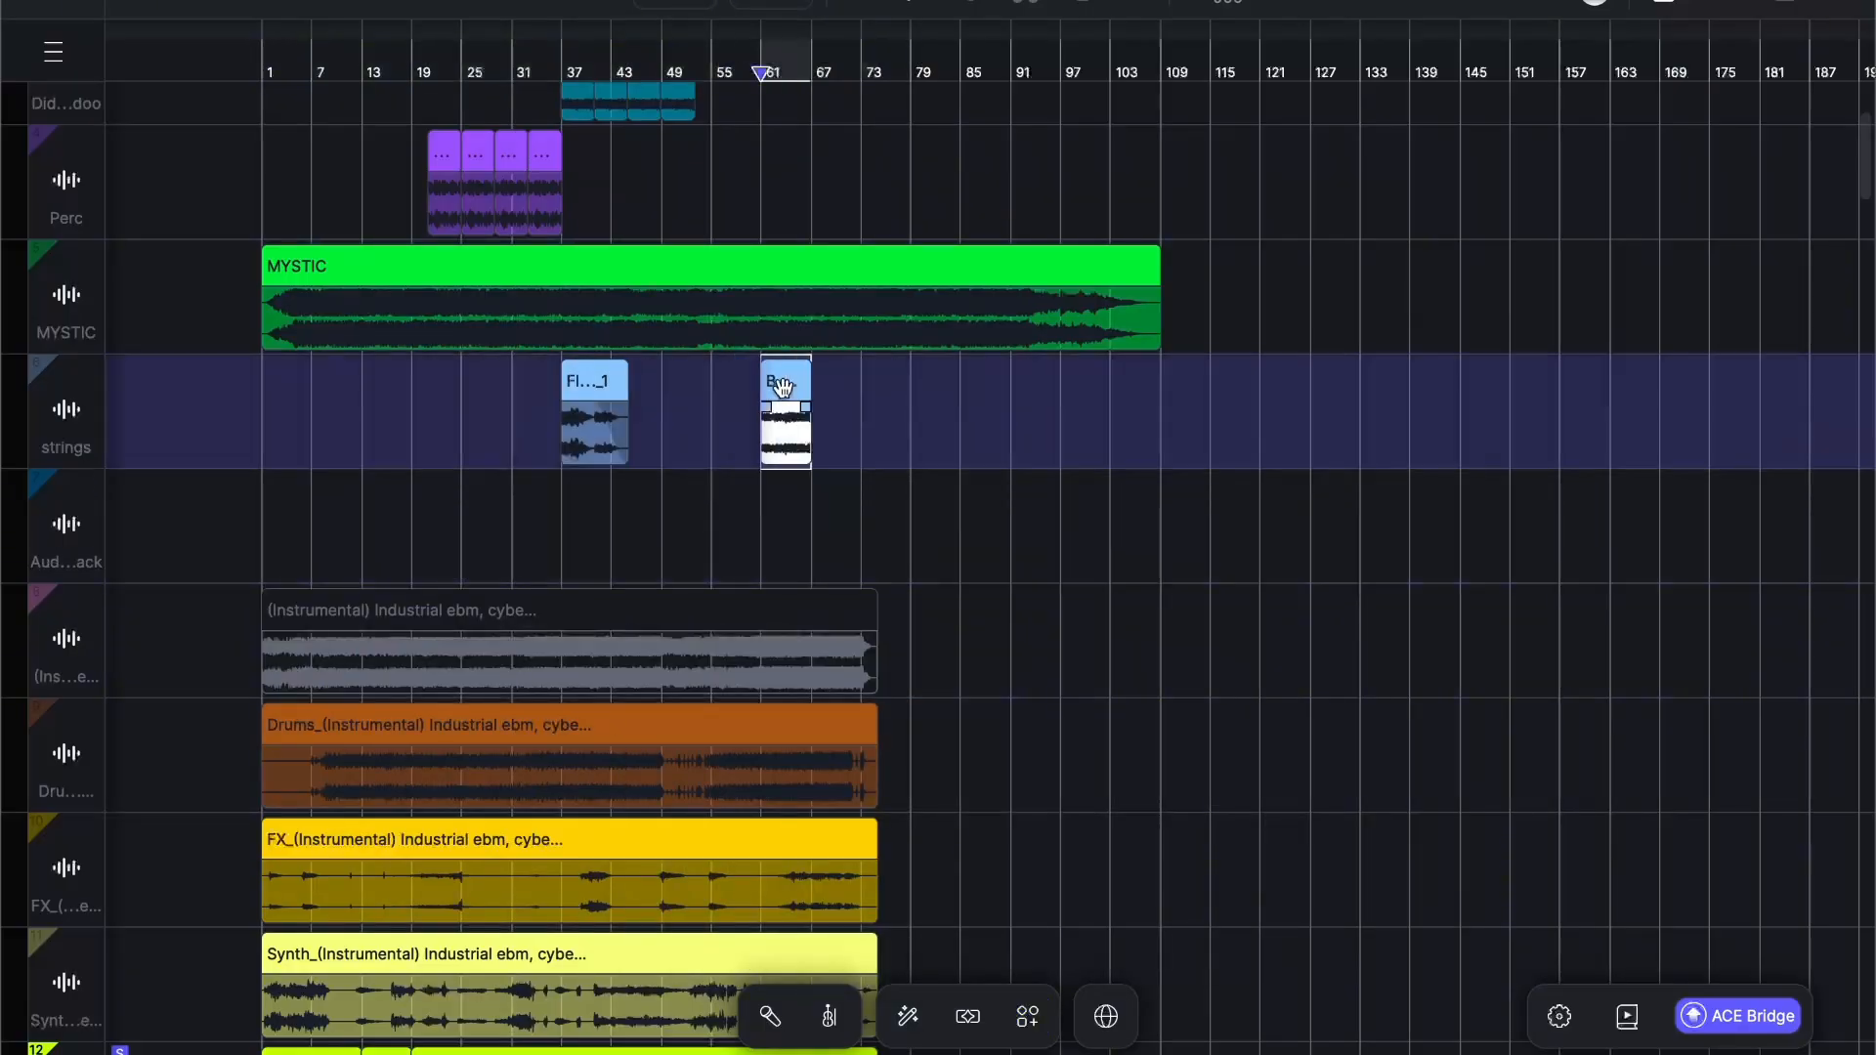